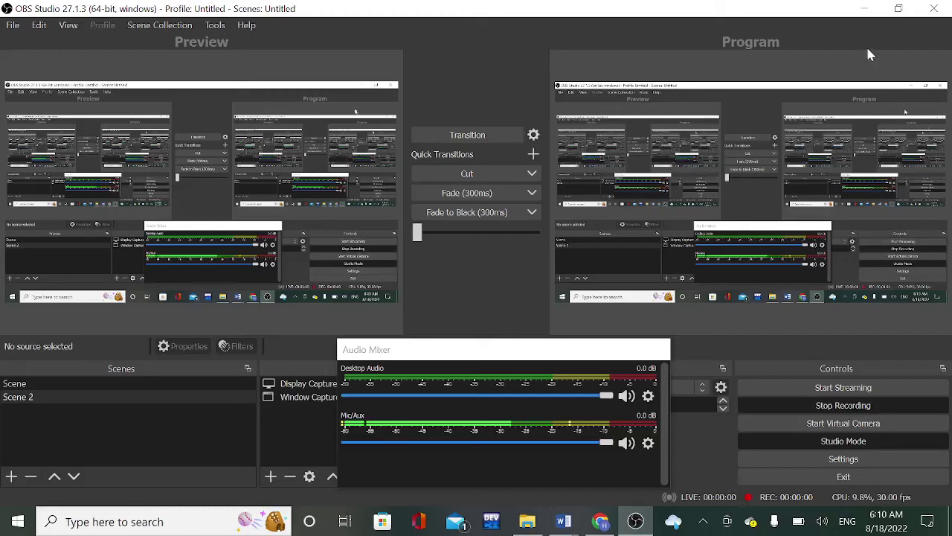
Step: Start the OBS screen recording with the blank Word document behind it
click(864, 8)
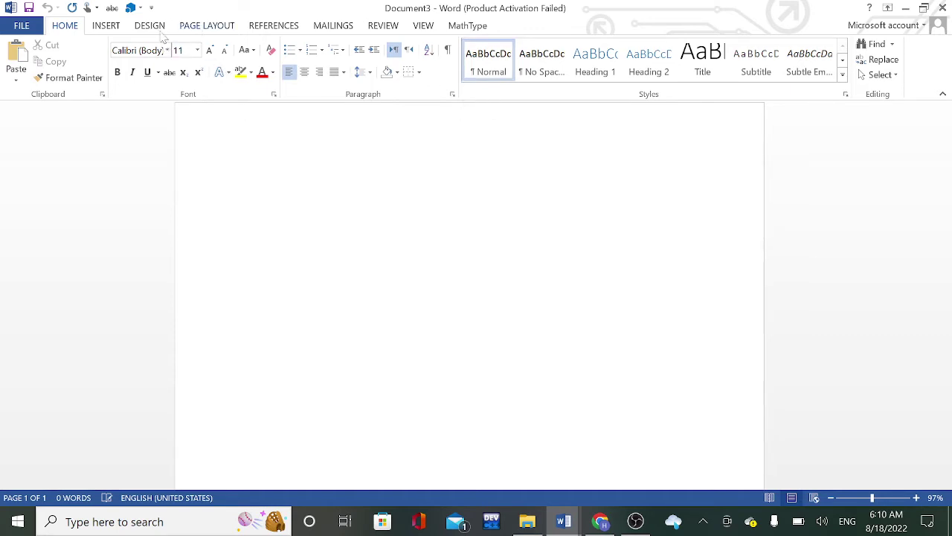
Step: Open the Cover Page gallery from the Insert ribbon
click(104, 26)
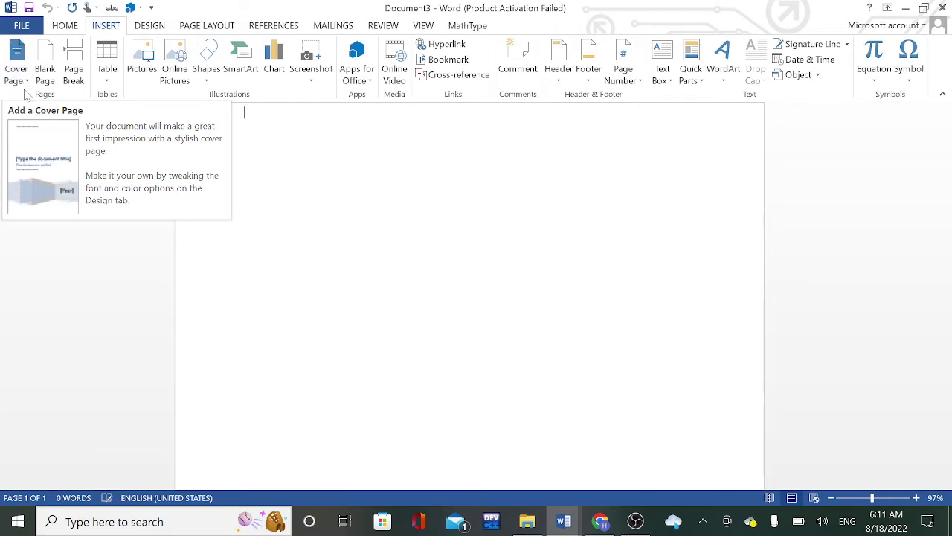
click(30, 87)
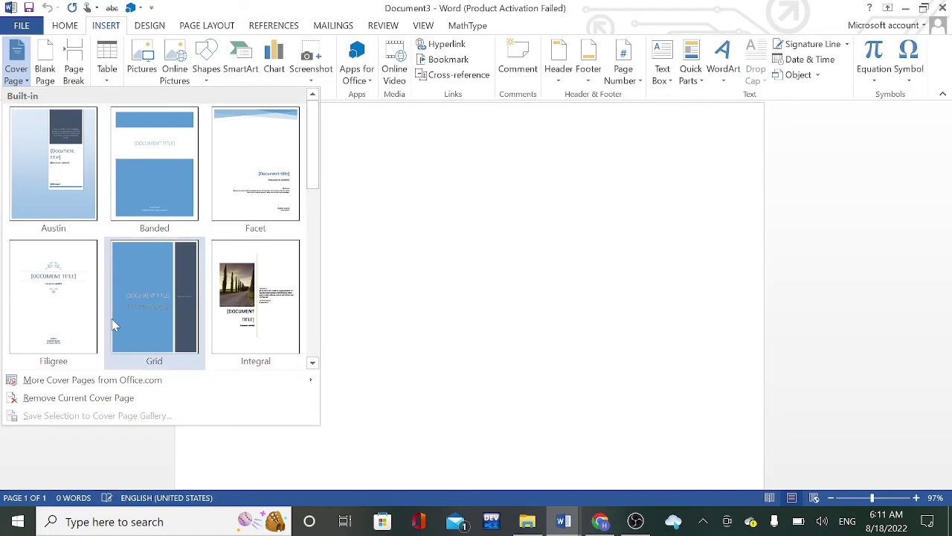
Step: Insert the Motion cover page design with its train photo and green year block
scroll(264, 268, down, 5)
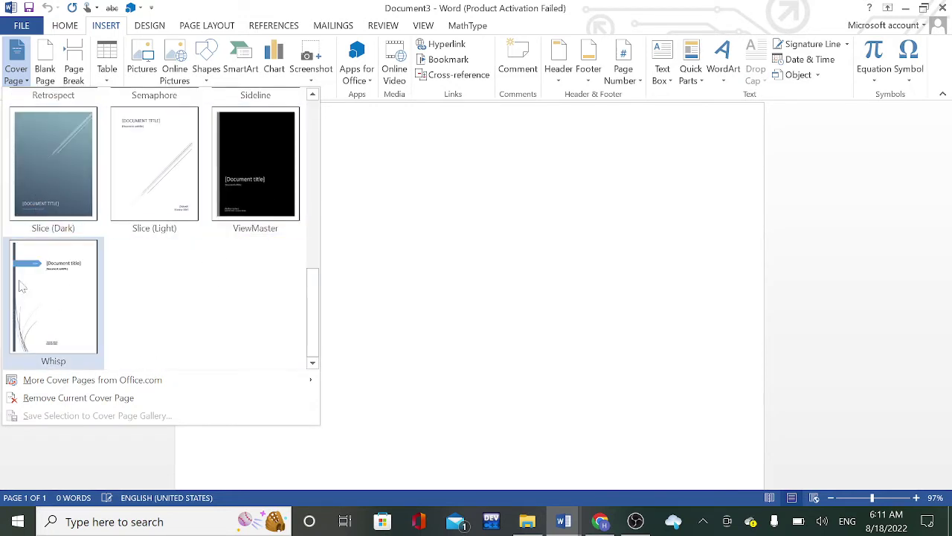
scroll(23, 286, up, 5)
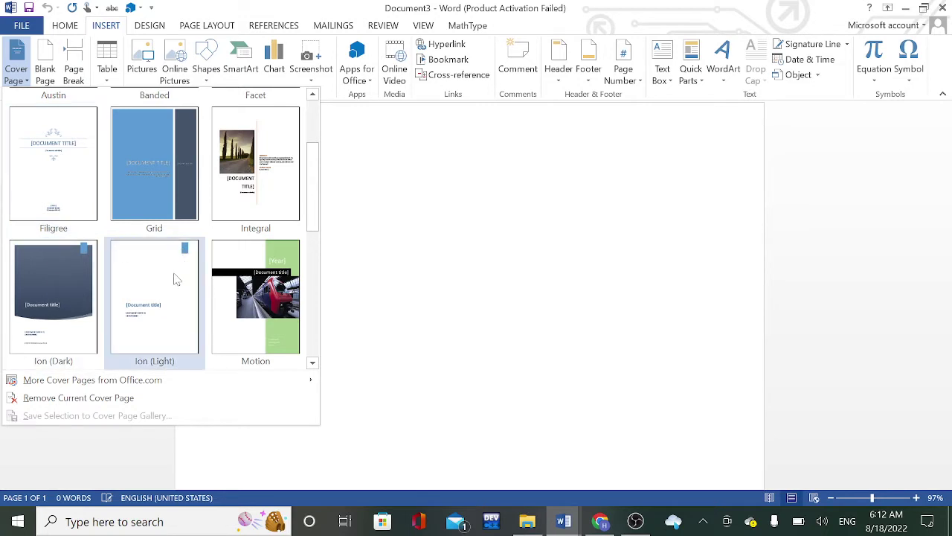
scroll(174, 279, down, 1)
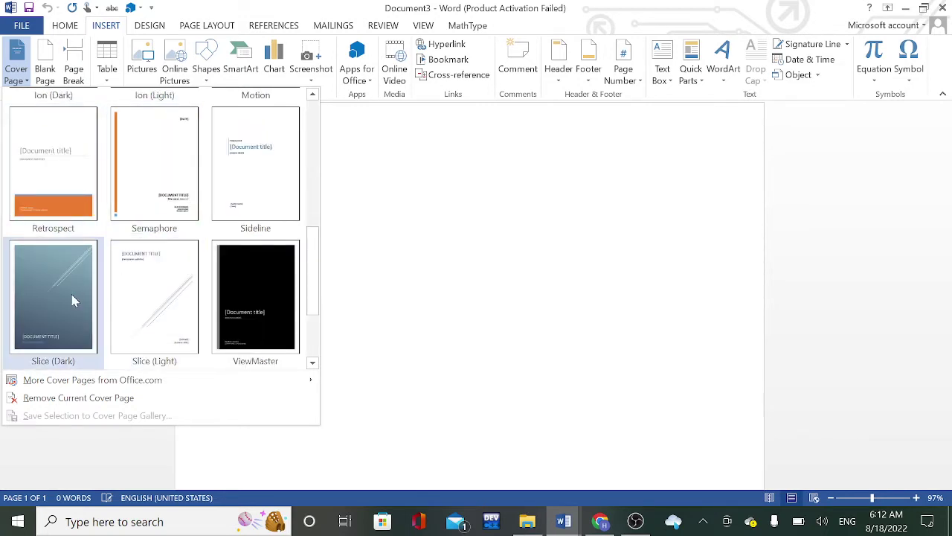
scroll(71, 294, down, 1)
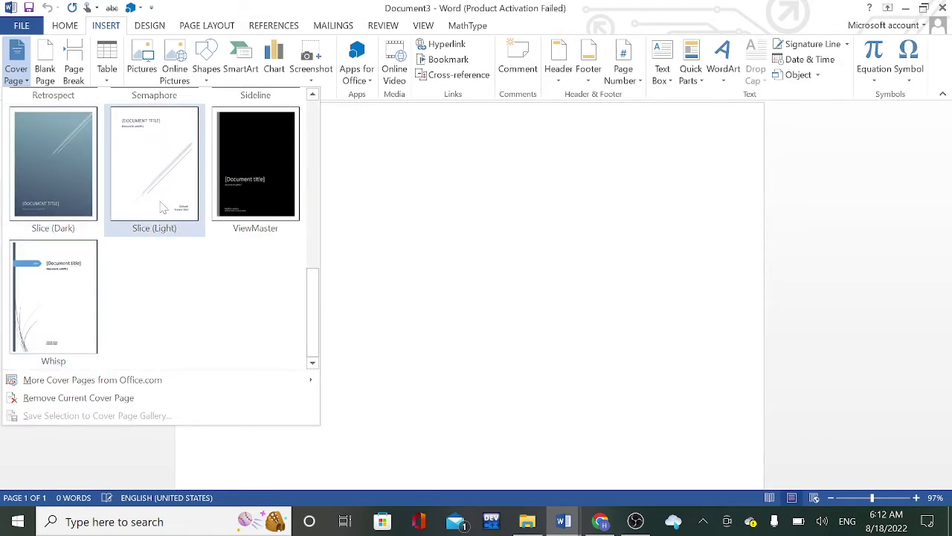
scroll(179, 261, up, 3)
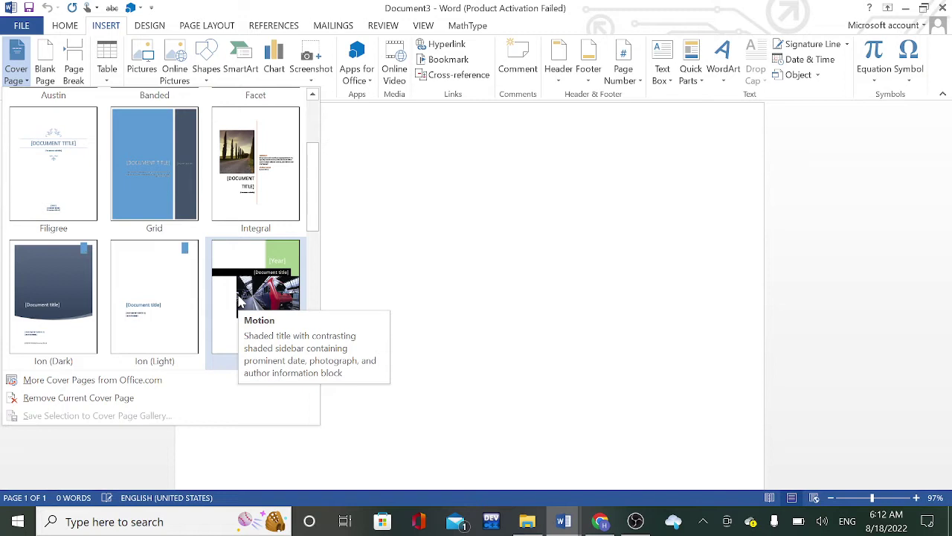
mouse_move(313, 215)
mouse_down()
mouse_move(311, 320)
mouse_move(335, 156)
mouse_move(329, 230)
mouse_up()
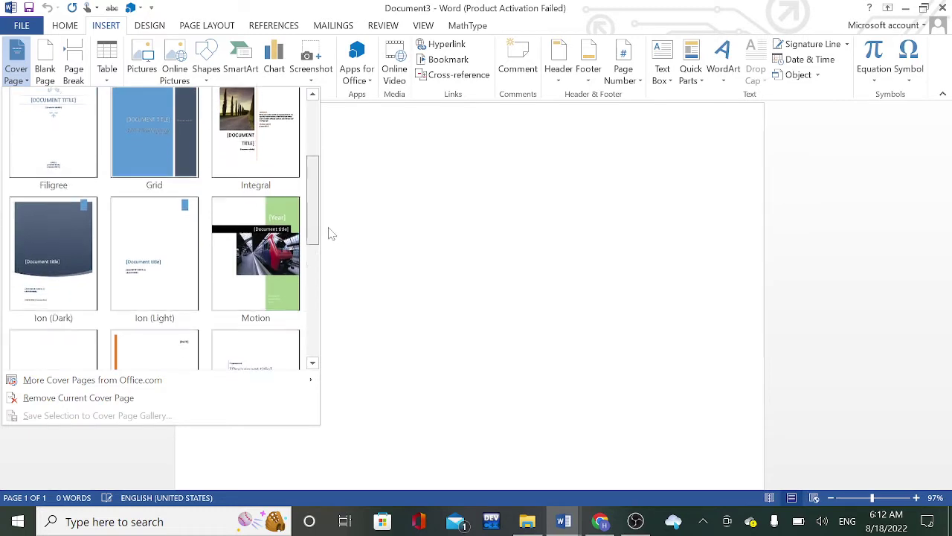
click(254, 255)
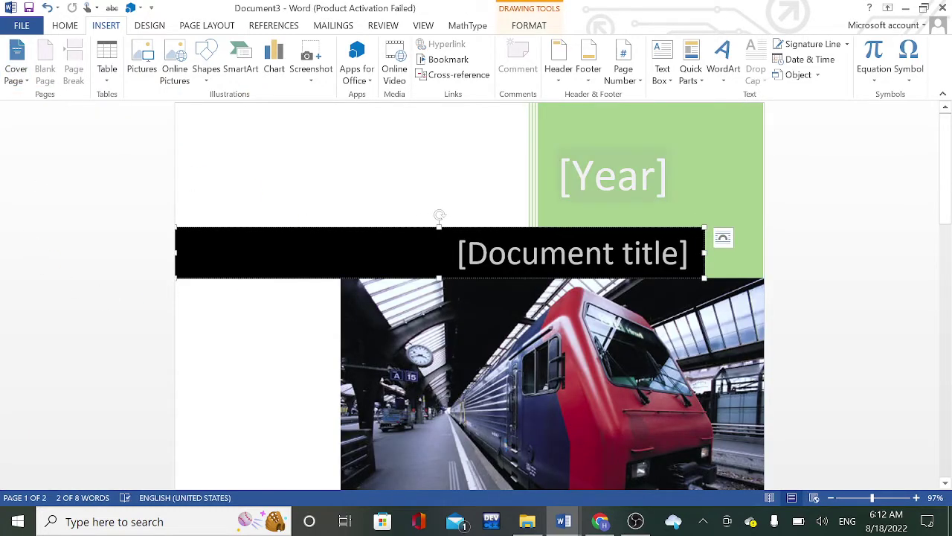
Step: Fill the cover page year with today's date, 2022
click(651, 193)
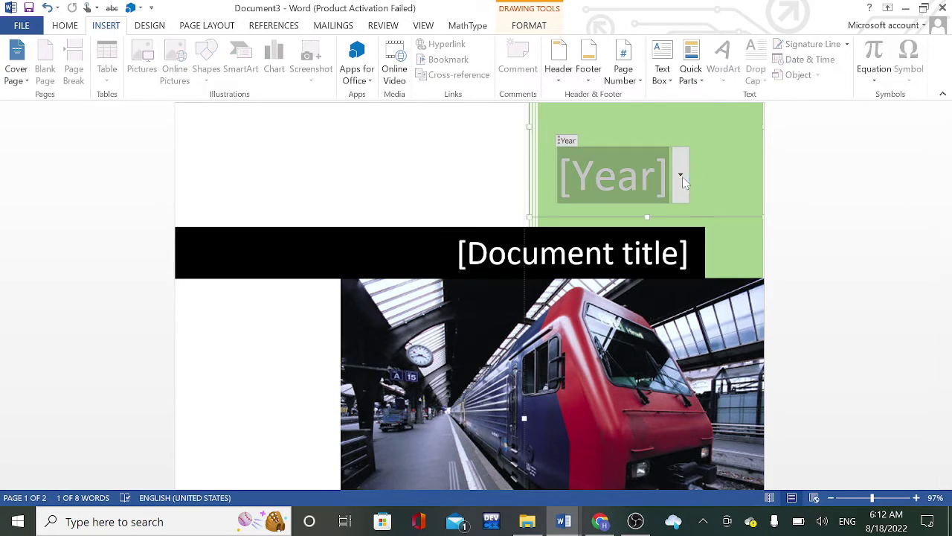
click(681, 178)
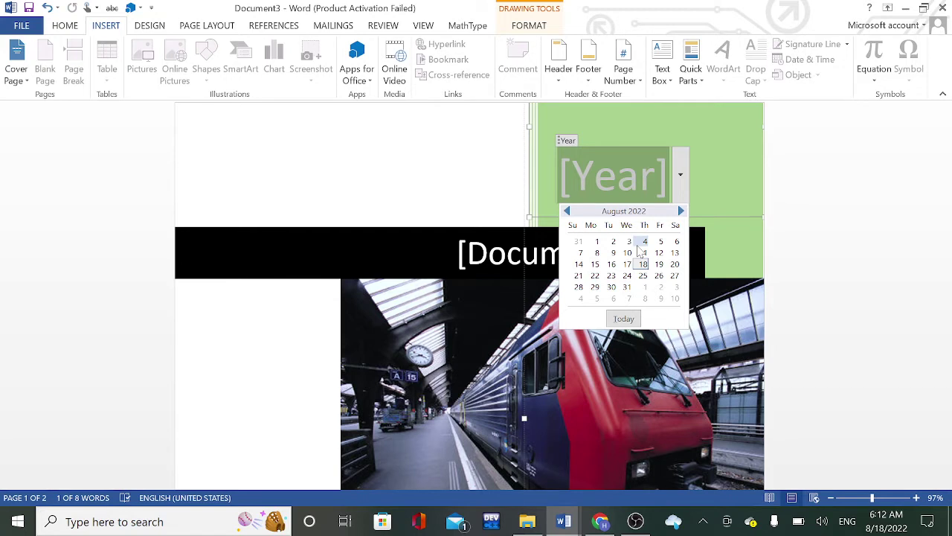
click(622, 319)
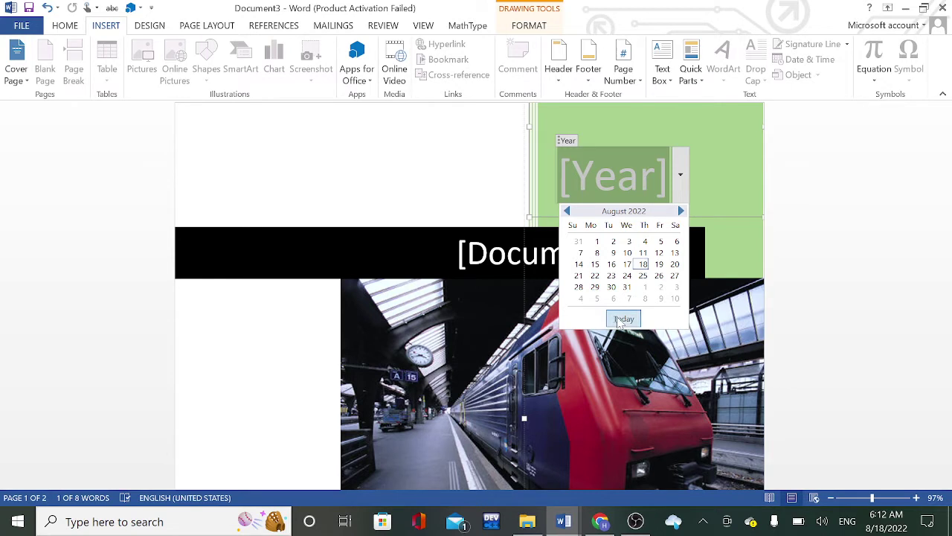
Step: Replace the document title placeholder with 'MS OFFICE'
click(670, 256)
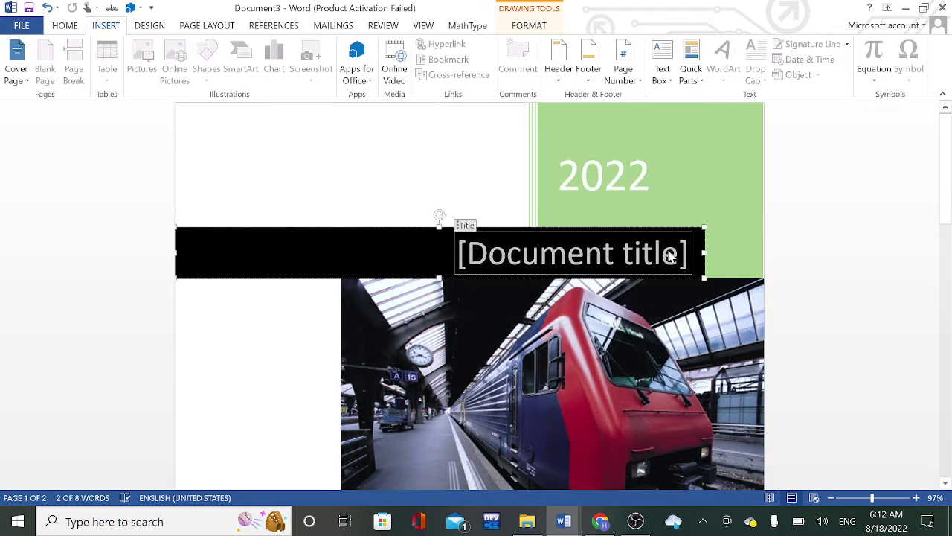
key(BackSpace)
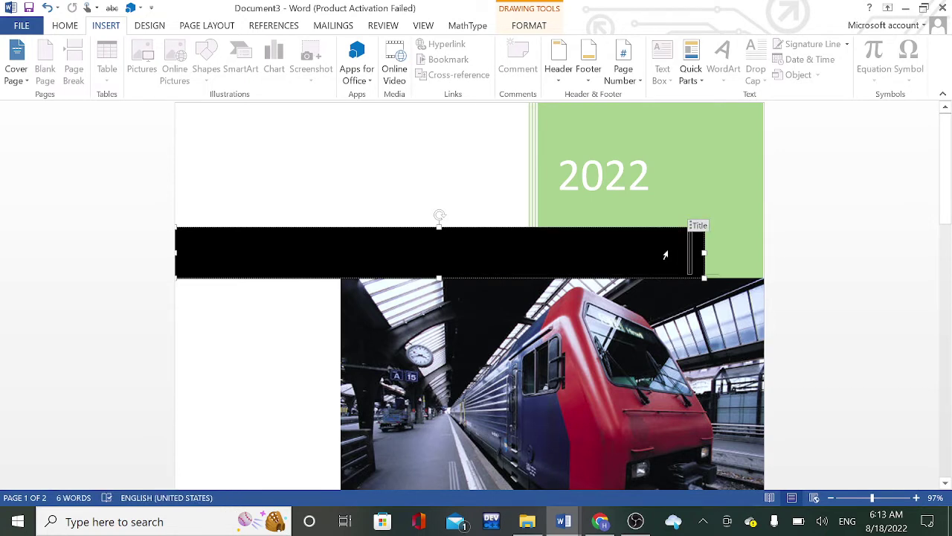
text(MS OF)
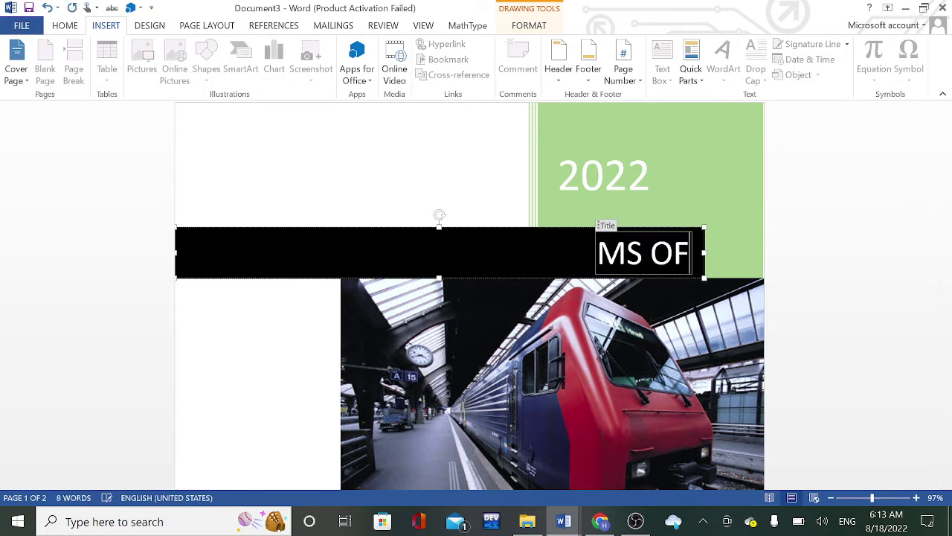
text(FICE)
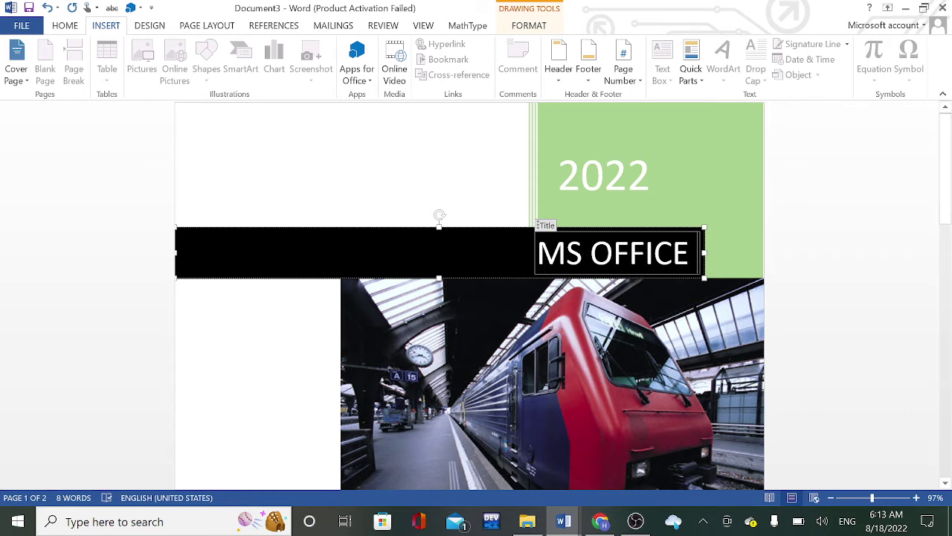
click(200, 272)
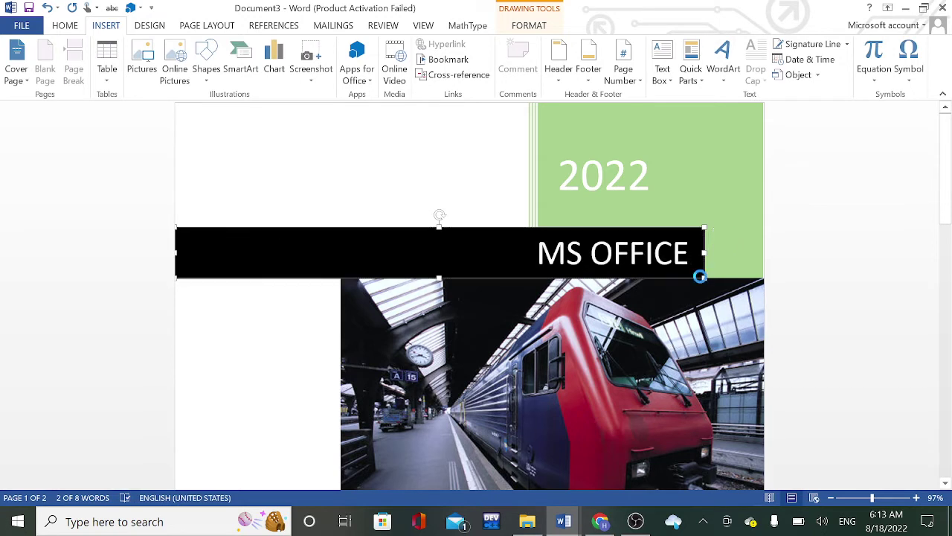
Step: Resize the black MS OFFICE title box and move it higher on the page
mouse_move(703, 276)
mouse_down()
mouse_move(627, 251)
mouse_move(773, 287)
mouse_move(716, 271)
mouse_up()
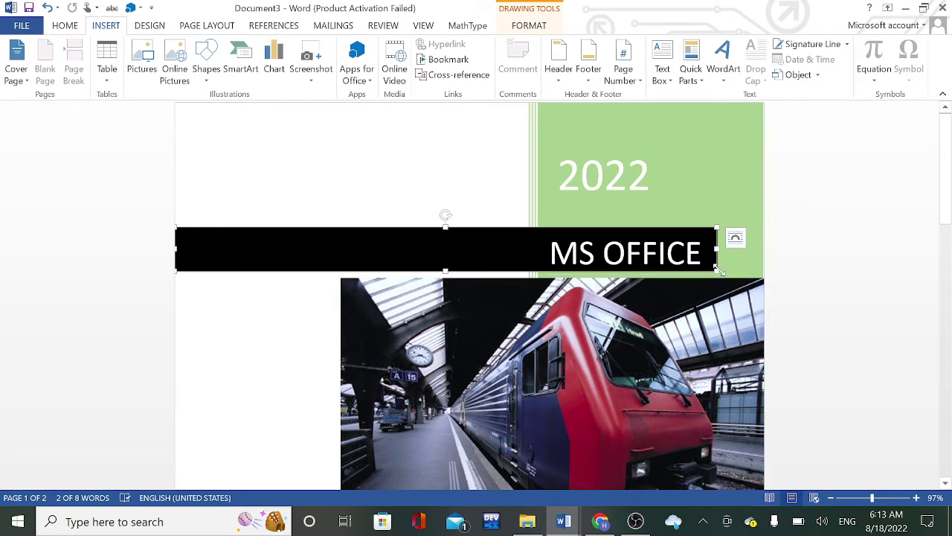
mouse_move(716, 272)
mouse_down()
mouse_move(732, 289)
mouse_move(748, 254)
mouse_move(734, 256)
mouse_move(735, 221)
mouse_up()
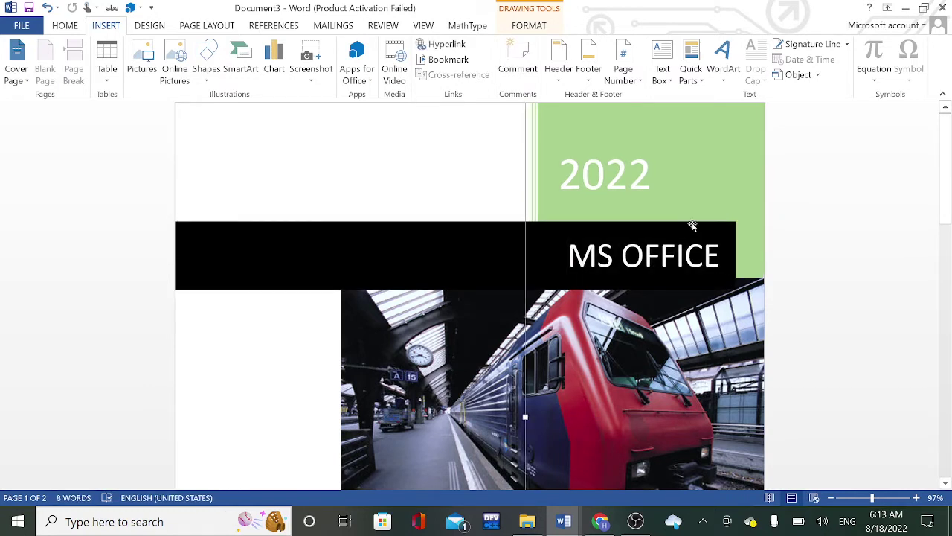
mouse_move(692, 225)
mouse_down()
mouse_move(722, 216)
mouse_move(697, 215)
mouse_up()
Step: Shift the train picture down to realign it beneath the title banner
scroll(697, 321, down, 4)
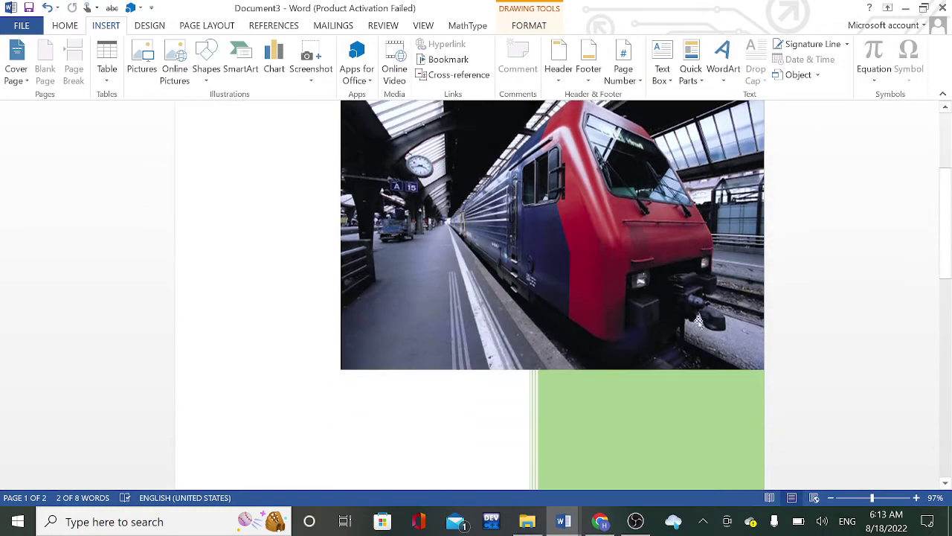
scroll(698, 321, down, 3)
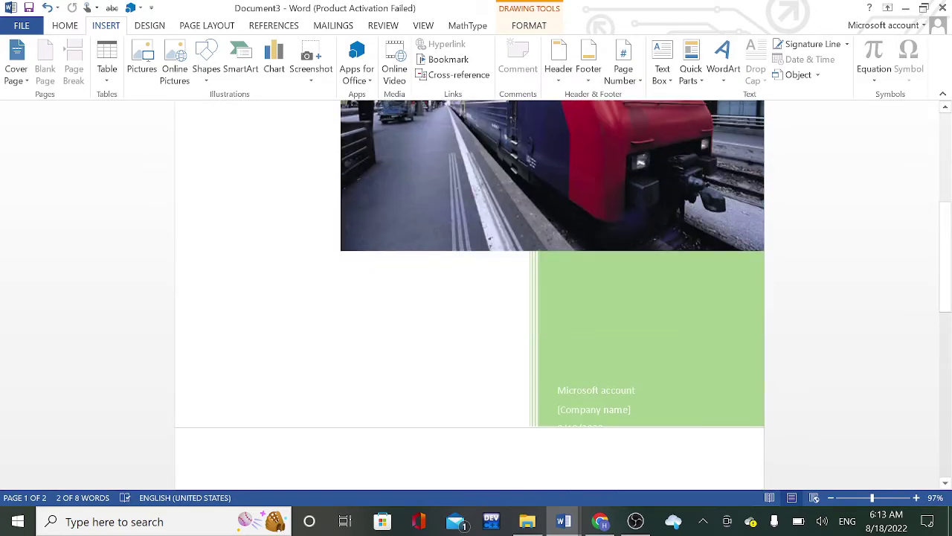
scroll(755, 221, up, 6)
mouse_move(613, 275)
mouse_down()
mouse_move(448, 366)
mouse_move(622, 348)
mouse_up()
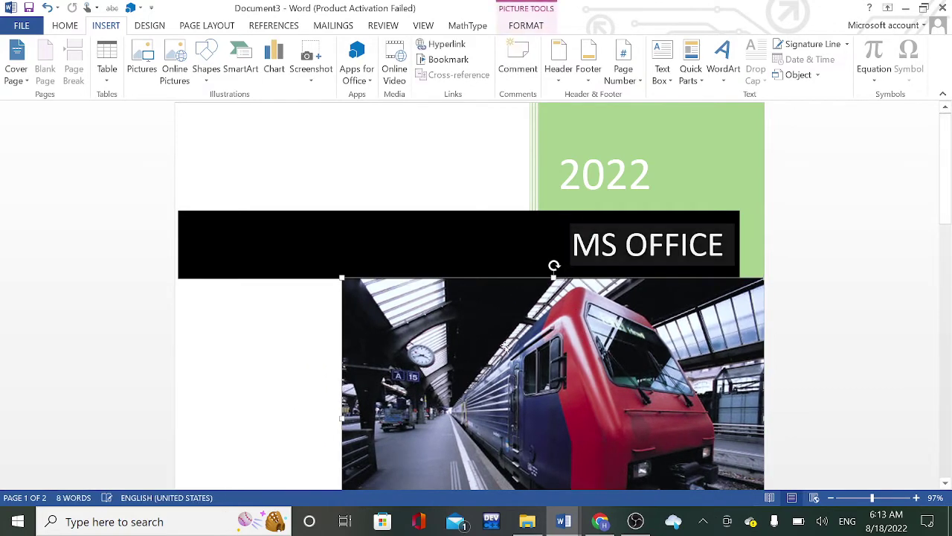
scroll(504, 345, down, 5)
scroll(489, 329, up, 1)
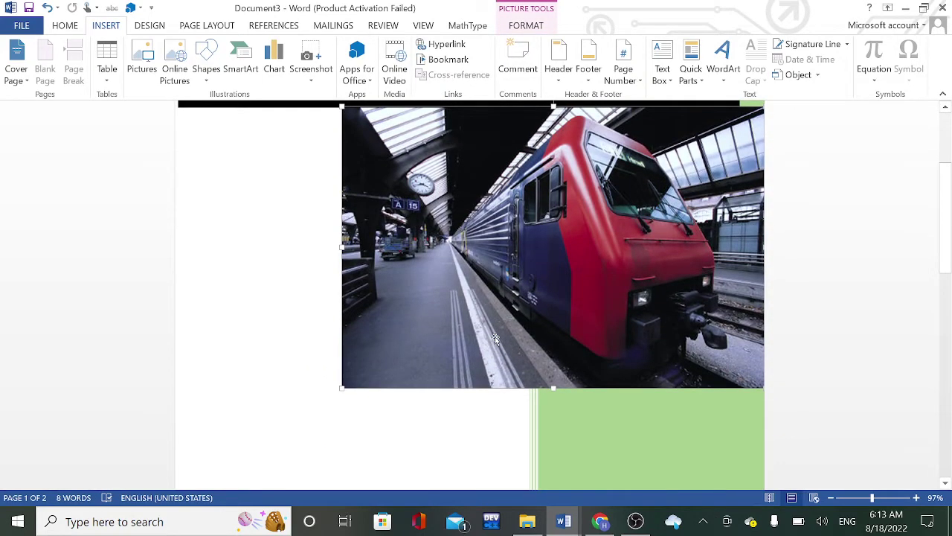
scroll(512, 355, down, 2)
scroll(553, 348, up, 6)
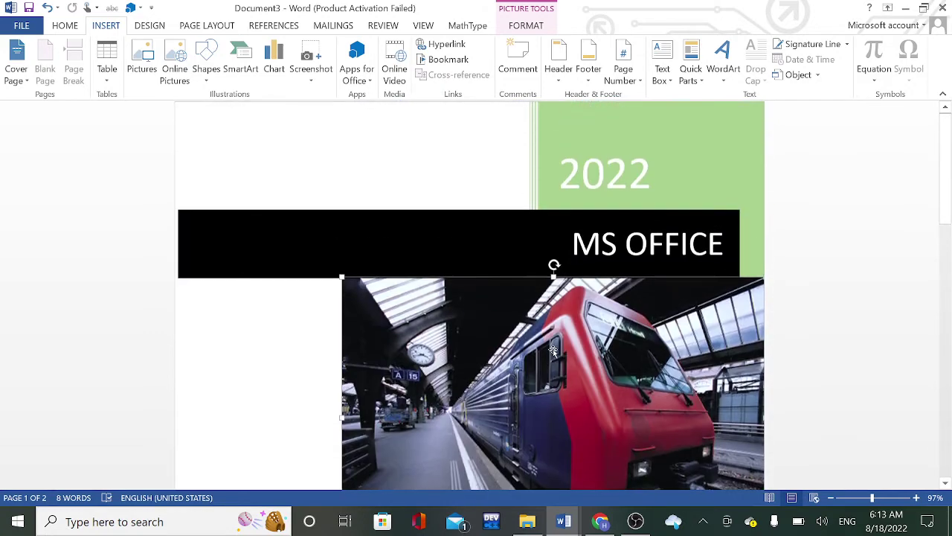
click(628, 175)
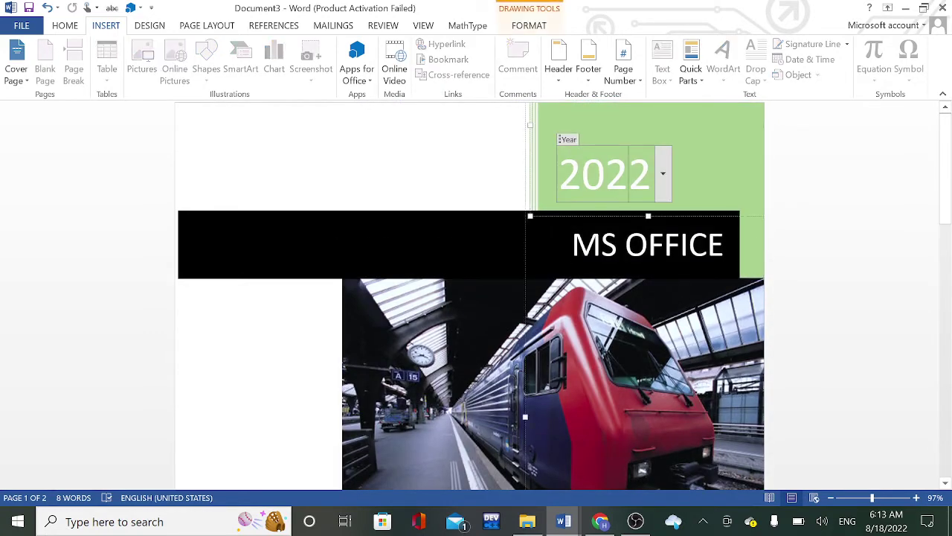
scroll(642, 333, down, 1)
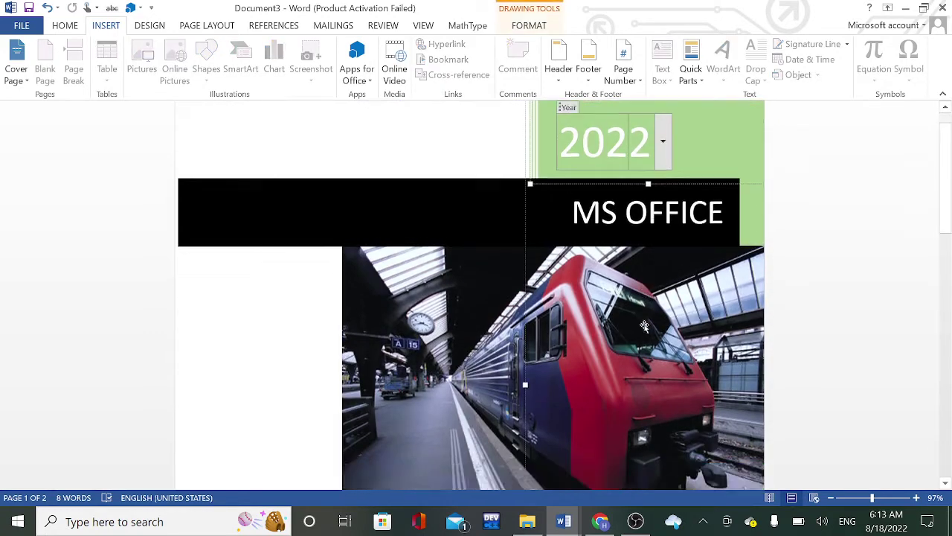
scroll(642, 333, down, 4)
scroll(642, 333, down, 1)
scroll(642, 344, down, 4)
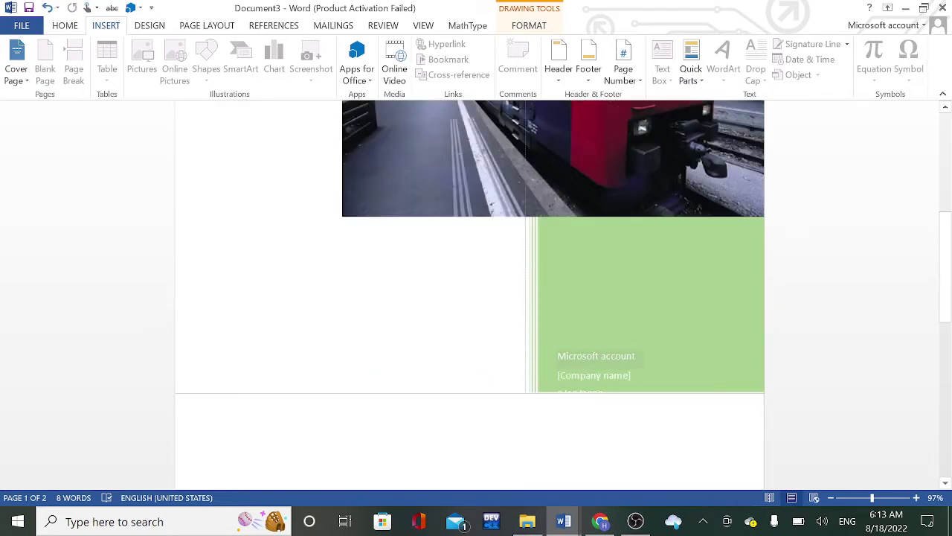
scroll(642, 333, down, 6)
scroll(612, 262, up, 2)
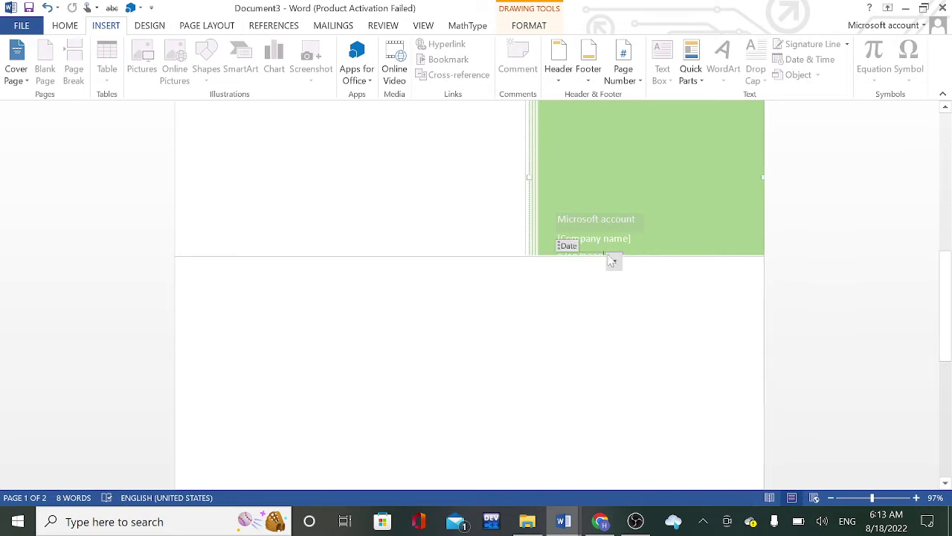
click(623, 238)
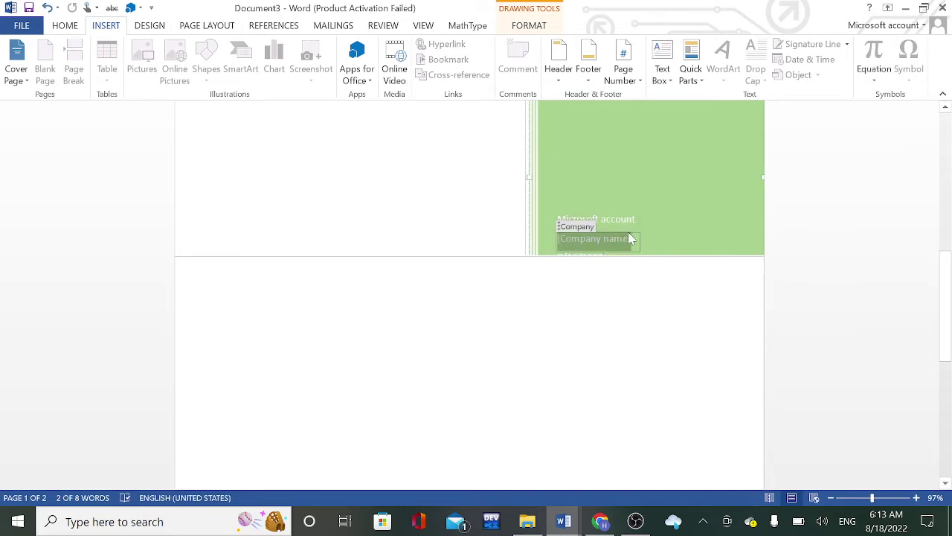
click(626, 219)
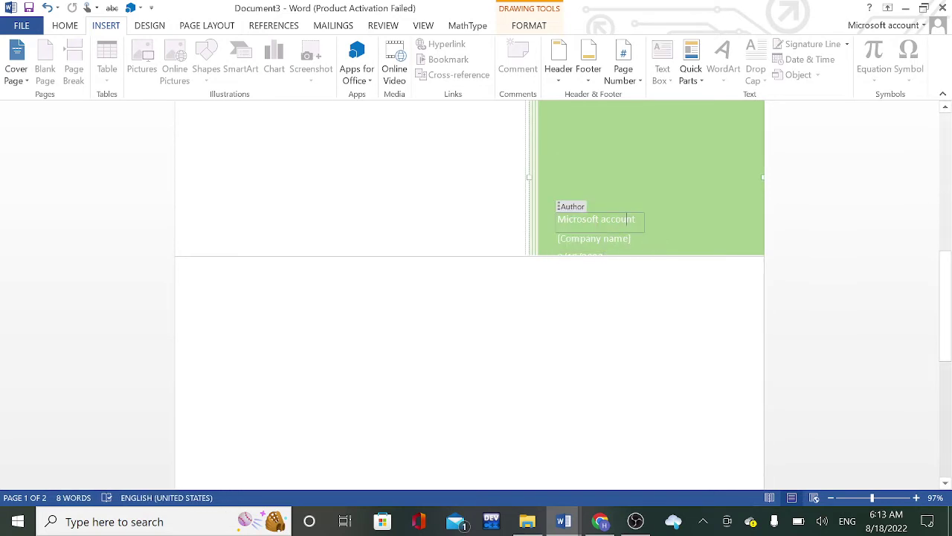
click(573, 209)
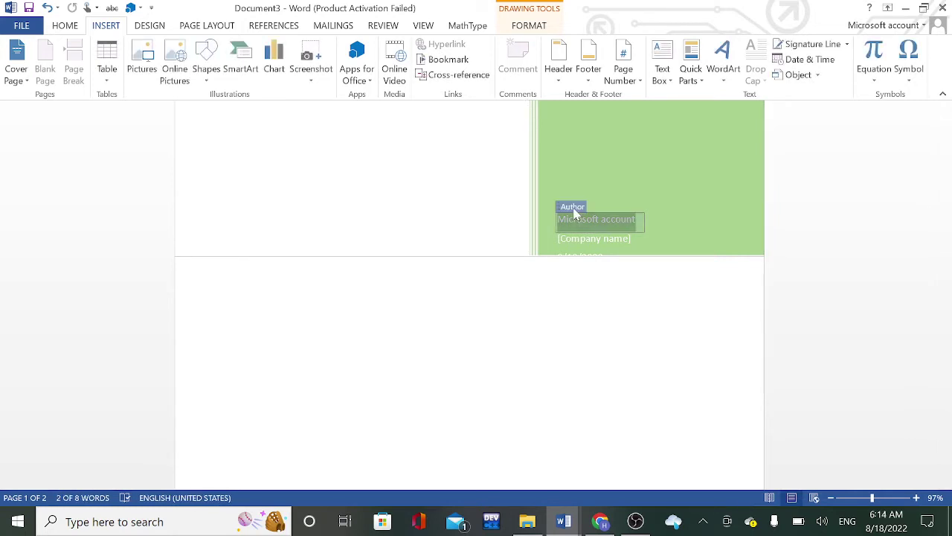
click(620, 217)
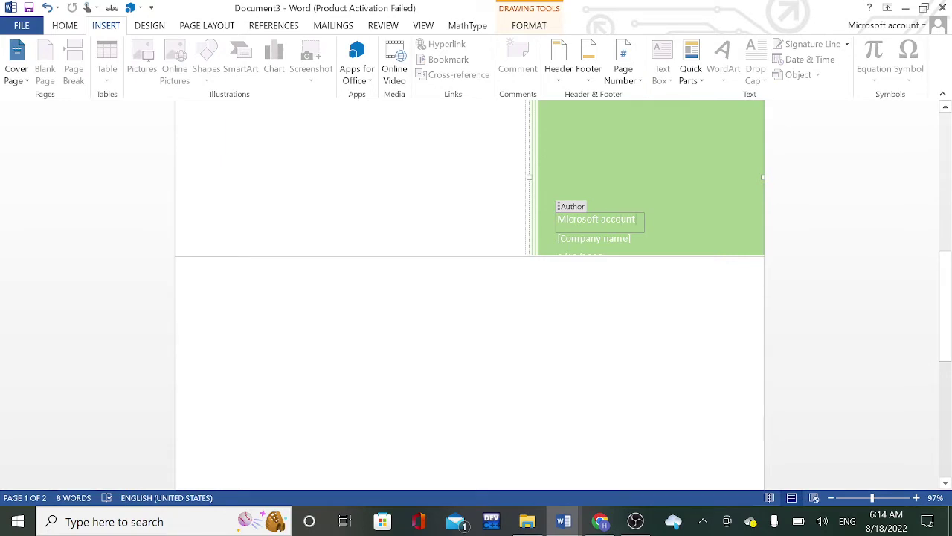
scroll(635, 221, up, 3)
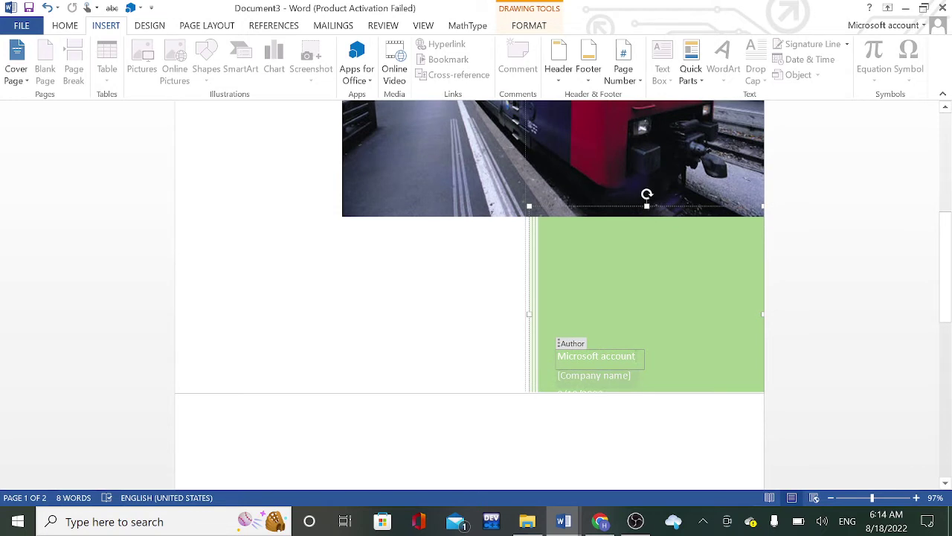
scroll(617, 379, up, 3)
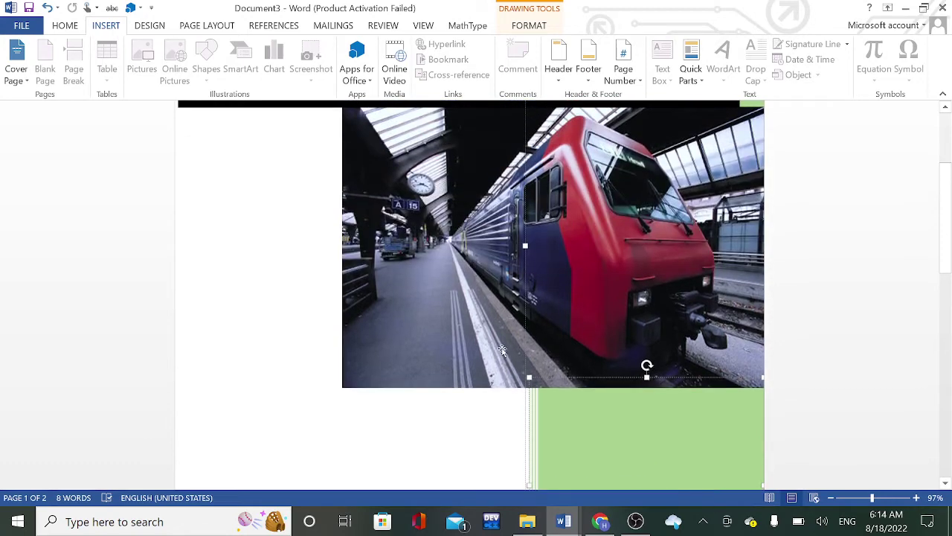
scroll(142, 218, up, 3)
scroll(504, 202, up, 1)
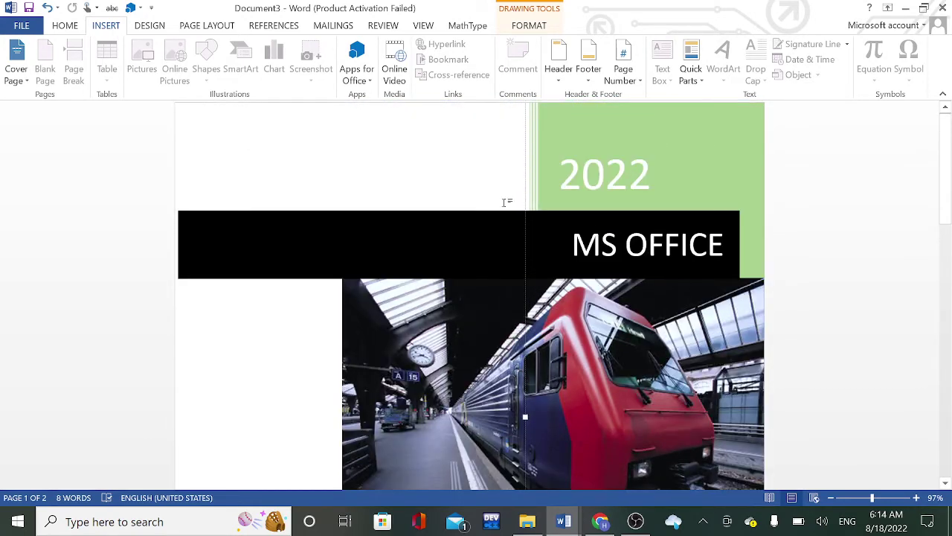
scroll(504, 201, down, 1)
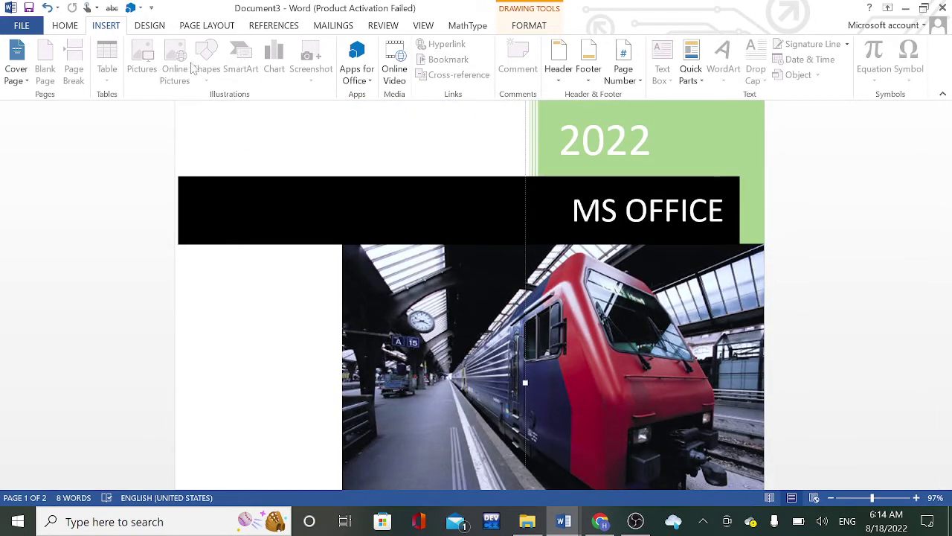
scroll(547, 341, up, 1)
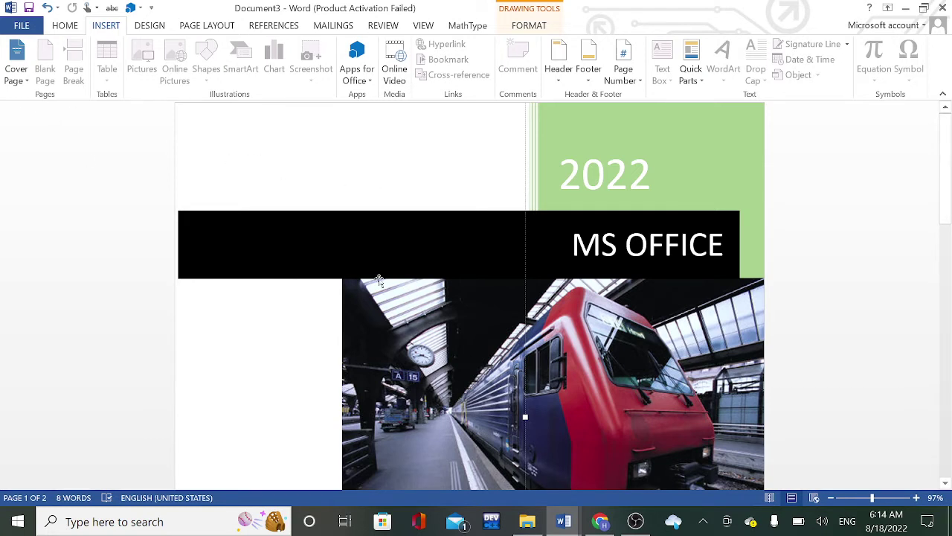
Step: Apply the Austin cover page design
click(18, 74)
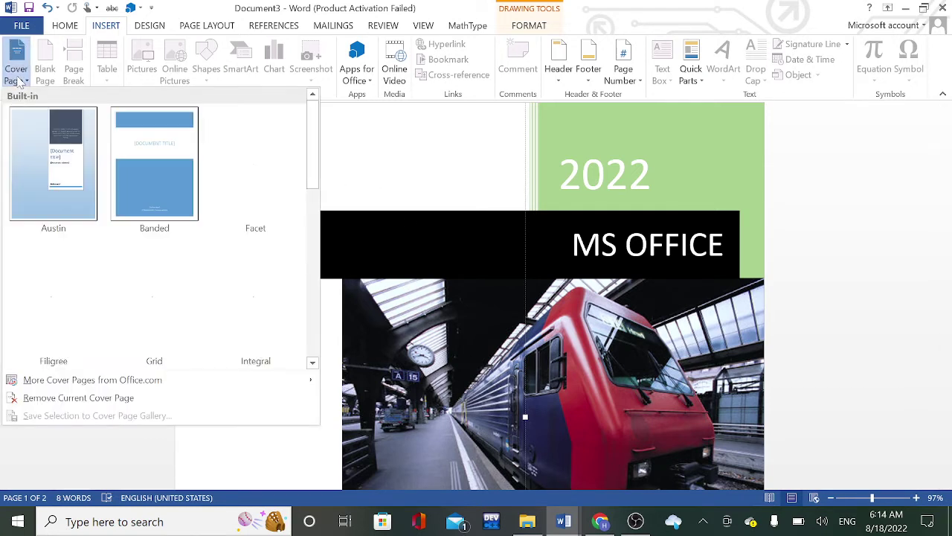
click(46, 145)
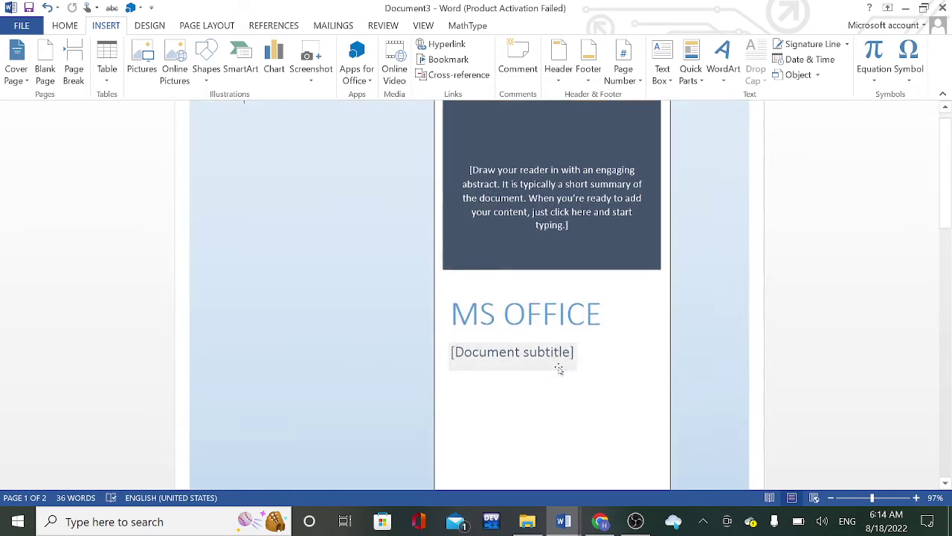
scroll(568, 389, down, 2)
scroll(570, 404, down, 8)
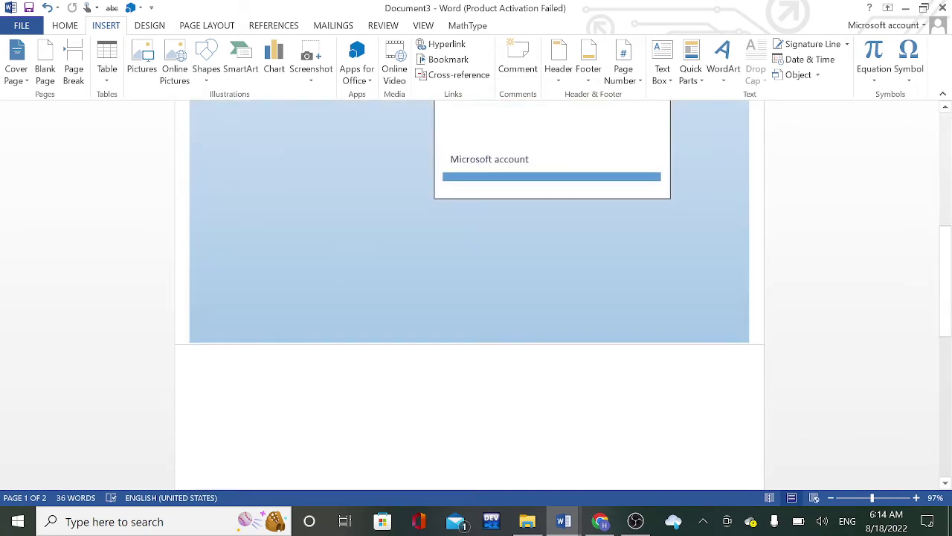
scroll(469, 297, up, 5)
scroll(470, 296, up, 5)
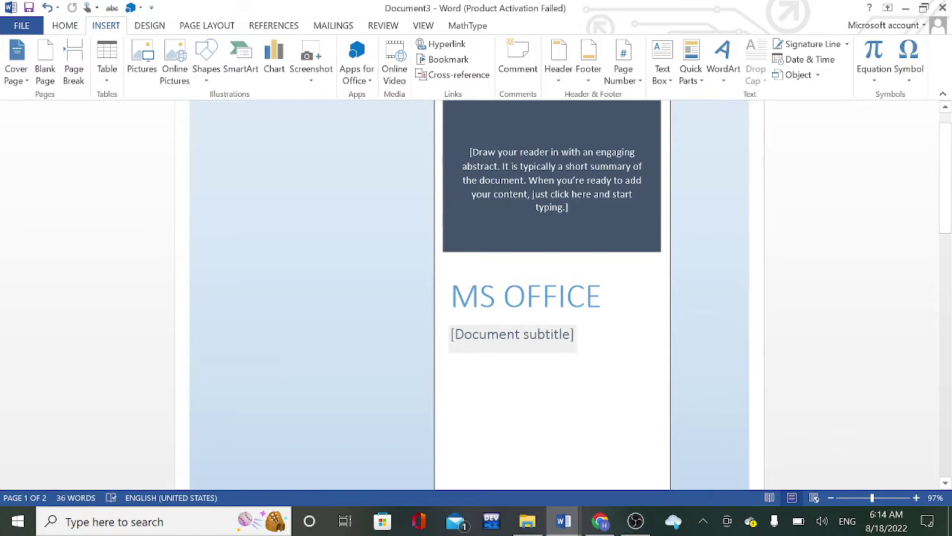
scroll(509, 341, down, 2)
scroll(508, 342, up, 2)
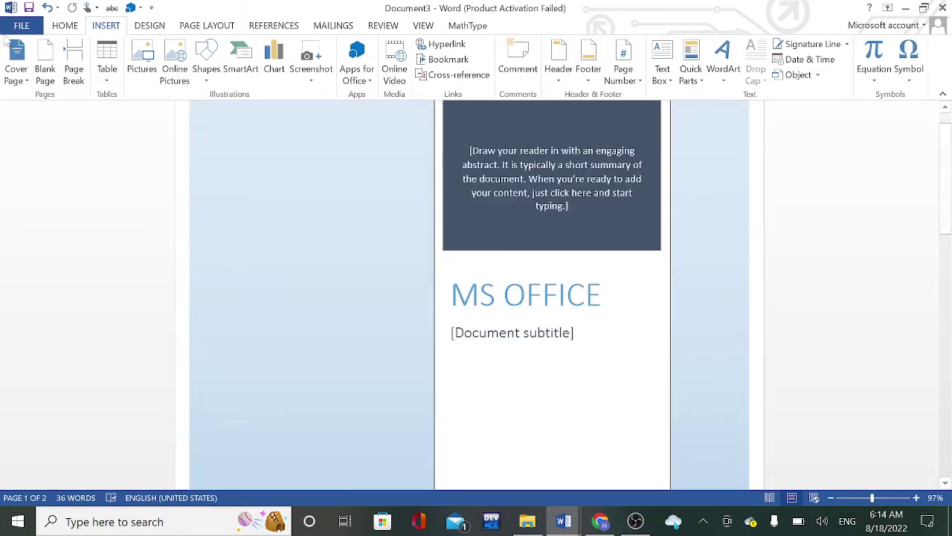
Step: Switch the cover to the Grid design and return to the document's top
click(15, 69)
click(154, 296)
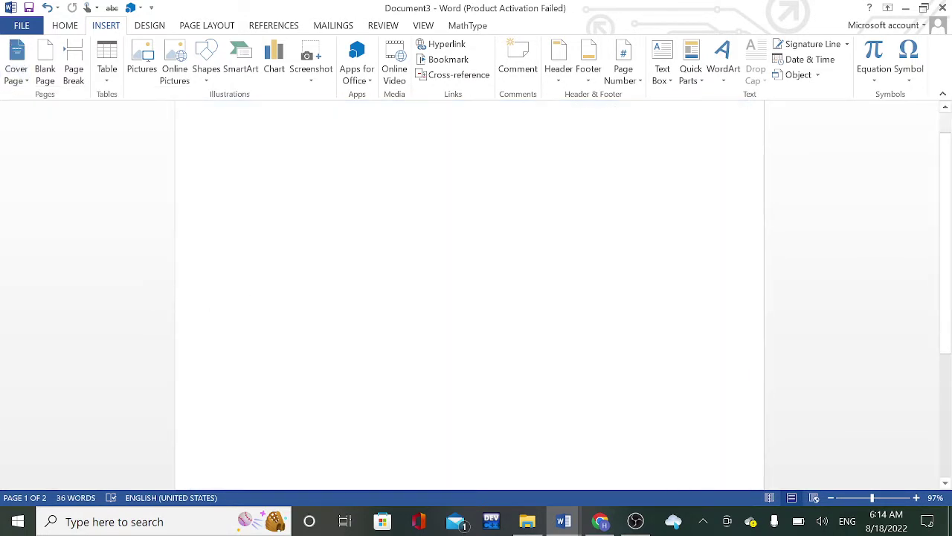
scroll(476, 297, down, 10)
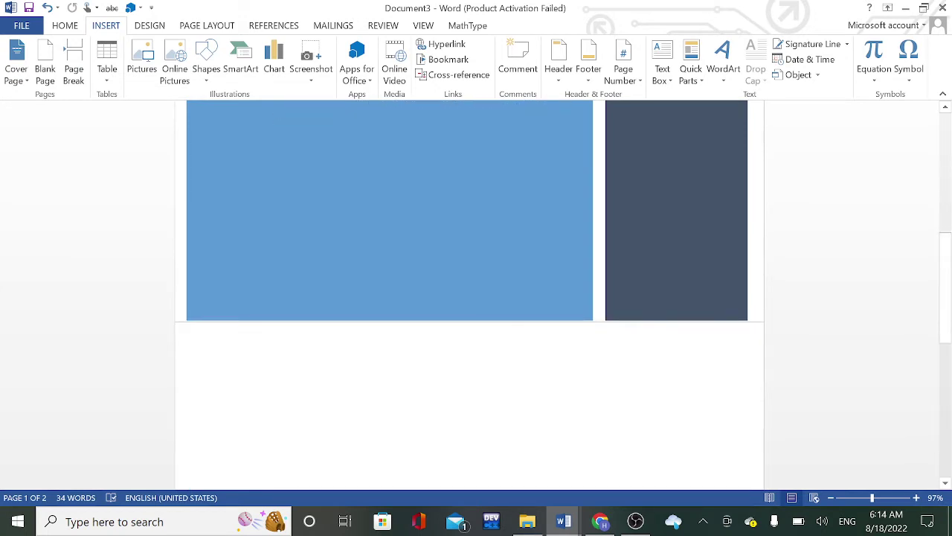
key(ctrl+Home)
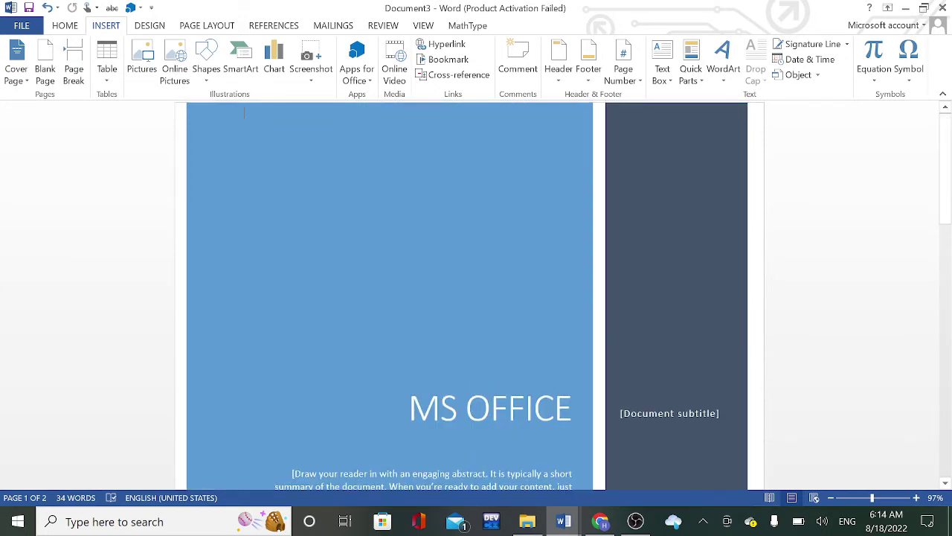
scroll(425, 365, down, 3)
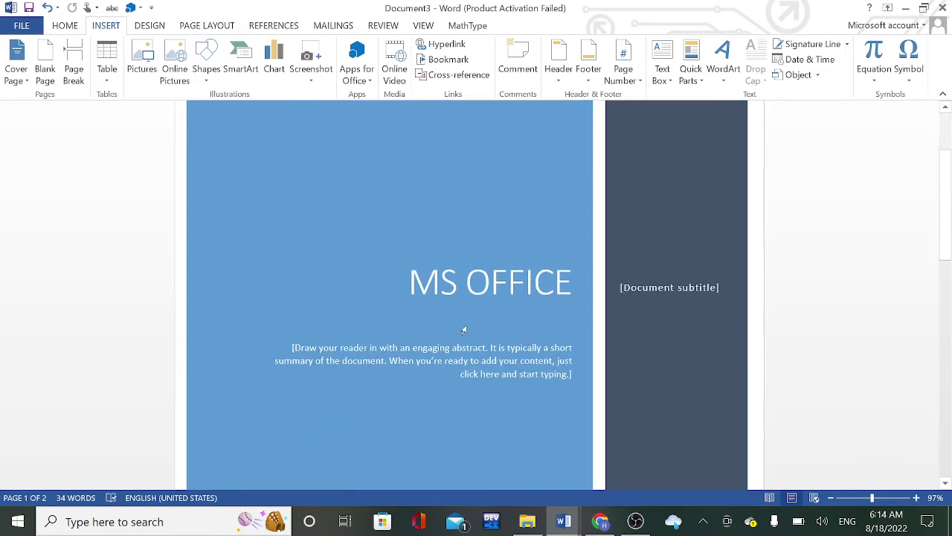
scroll(424, 366, down, 5)
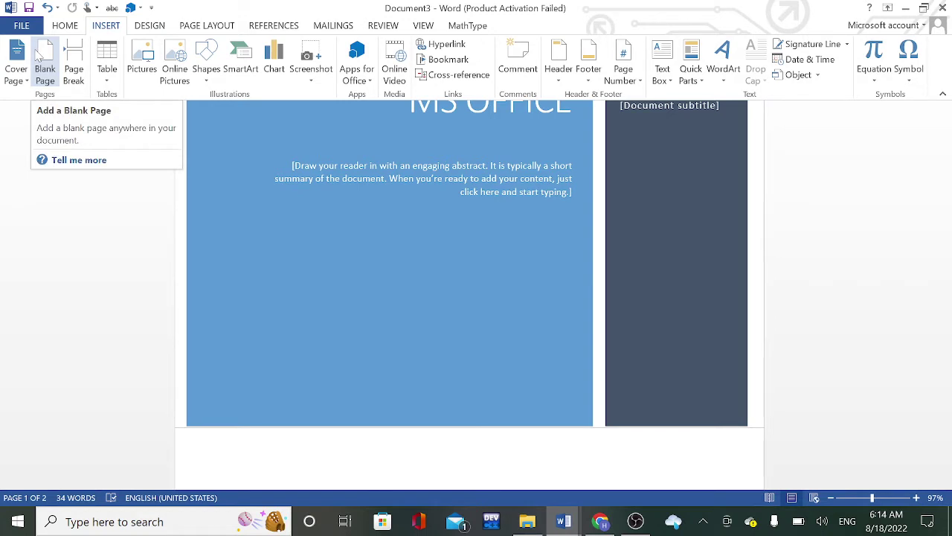
Step: Enter =rand() on page 2 to generate five paragraphs of sample text
scroll(470, 298, down, 3)
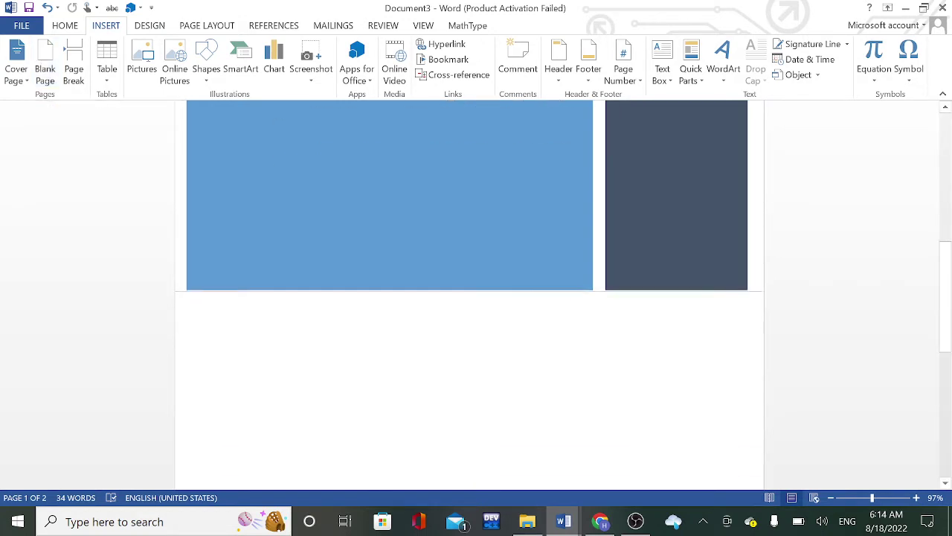
scroll(470, 297, down, 5)
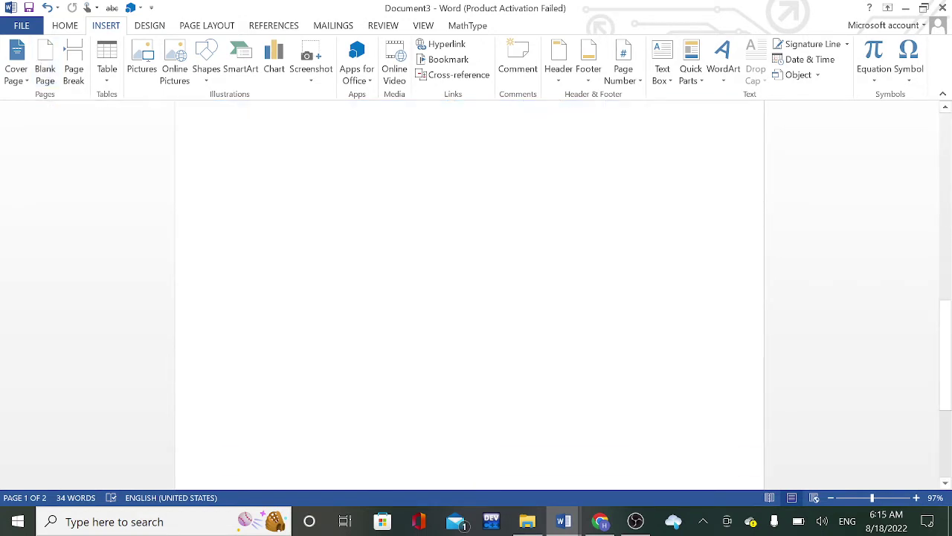
scroll(469, 297, up, 3)
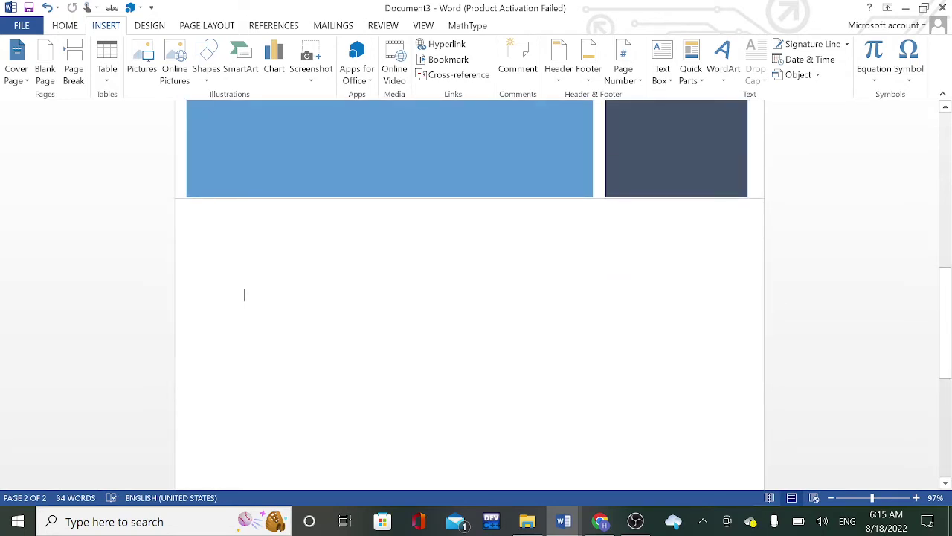
text(-)
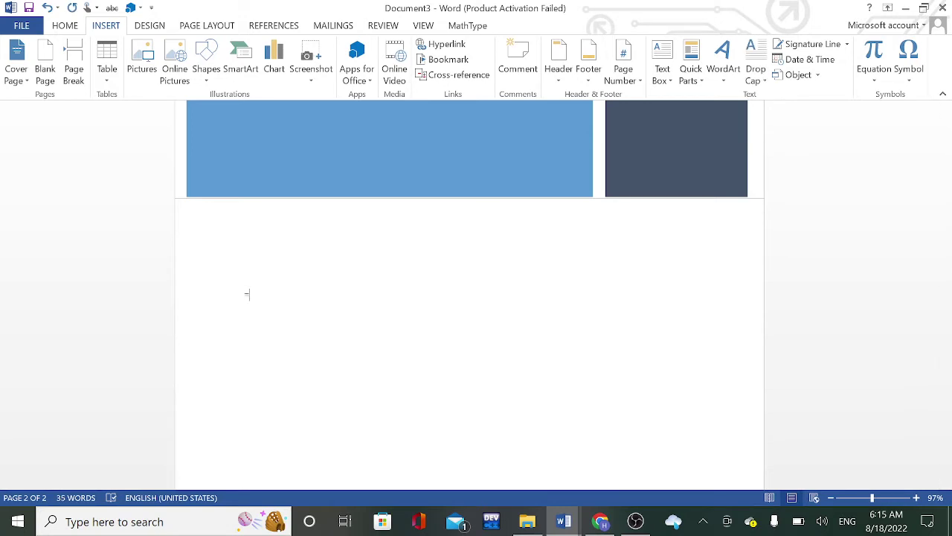
text(ra)
text(nd()
text(0)
key(BackSpace)
text())
key(Return)
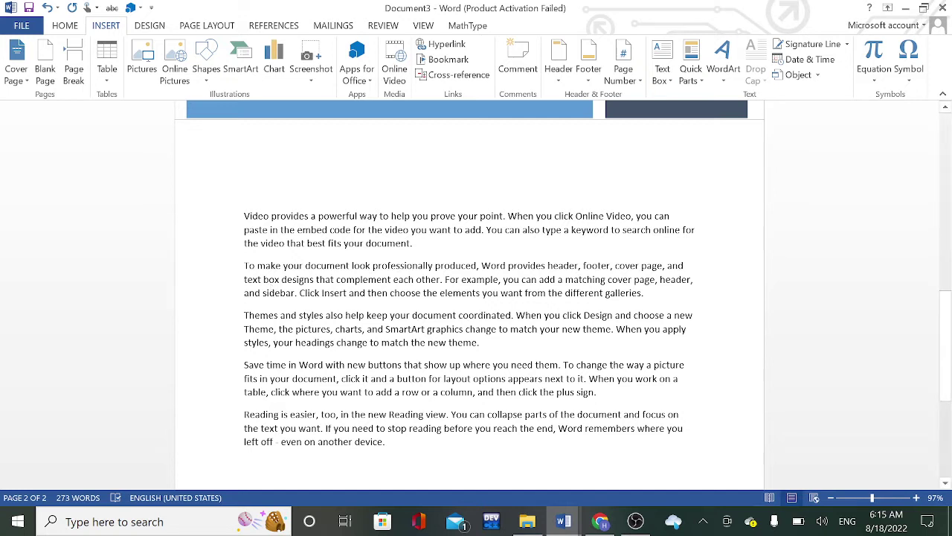
Step: Insert a blank page before the Themes and styles paragraph
click(413, 243)
scroll(476, 298, up, 3)
scroll(476, 298, up, 3)
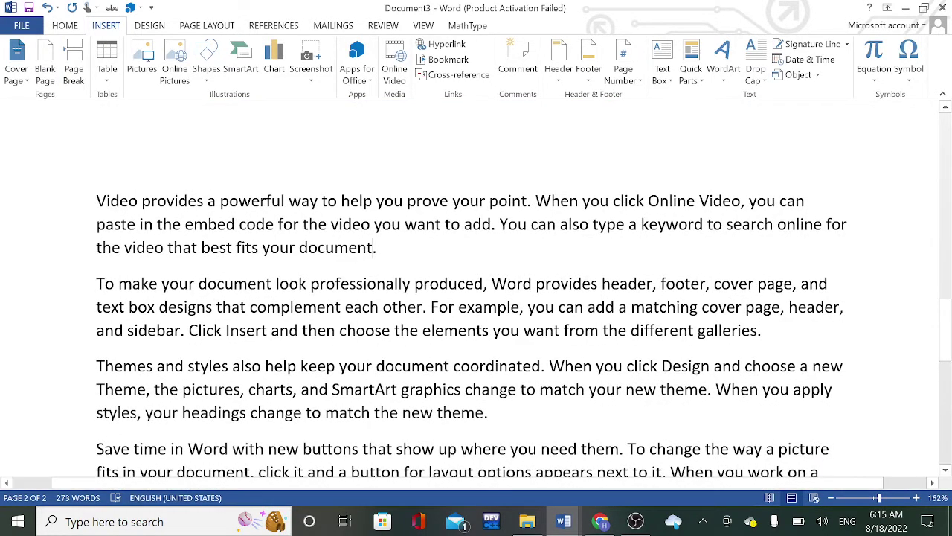
click(250, 306)
click(97, 366)
click(43, 67)
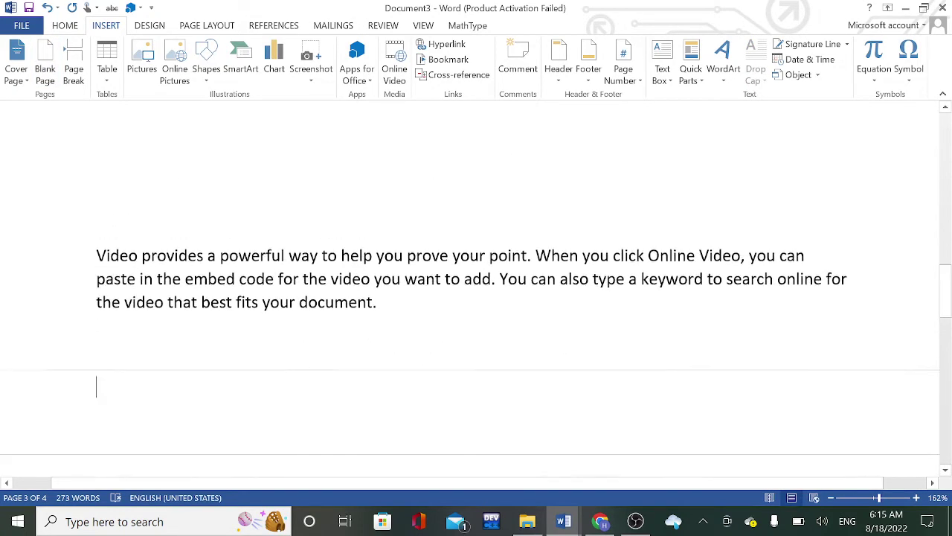
Step: Add blank pages before the 'For example' sentence and the 'To make' paragraph
scroll(276, 378, down, 3)
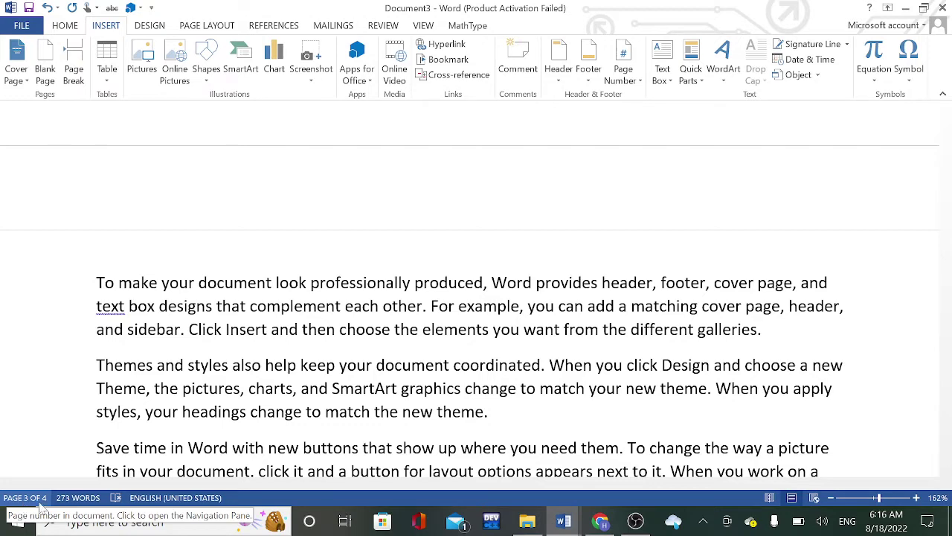
scroll(42, 453, up, 2)
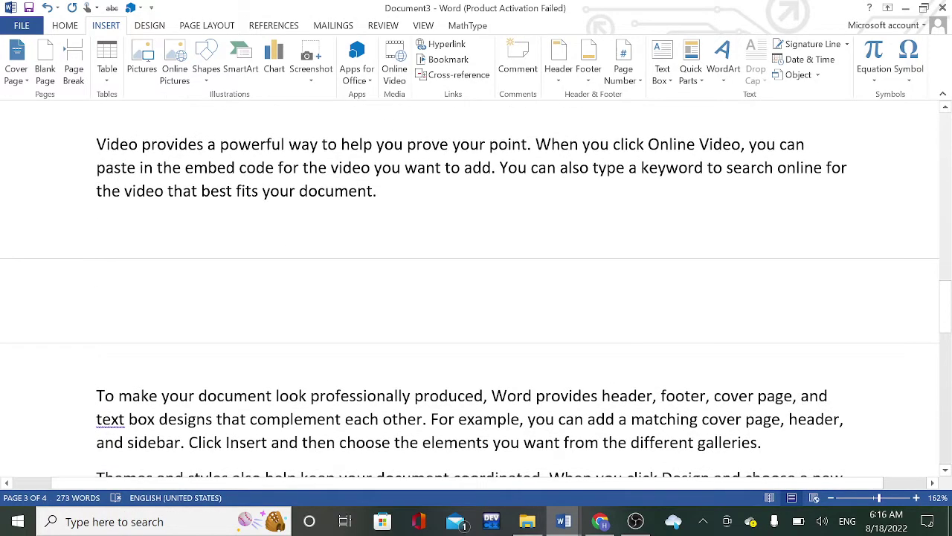
scroll(476, 298, down, 2)
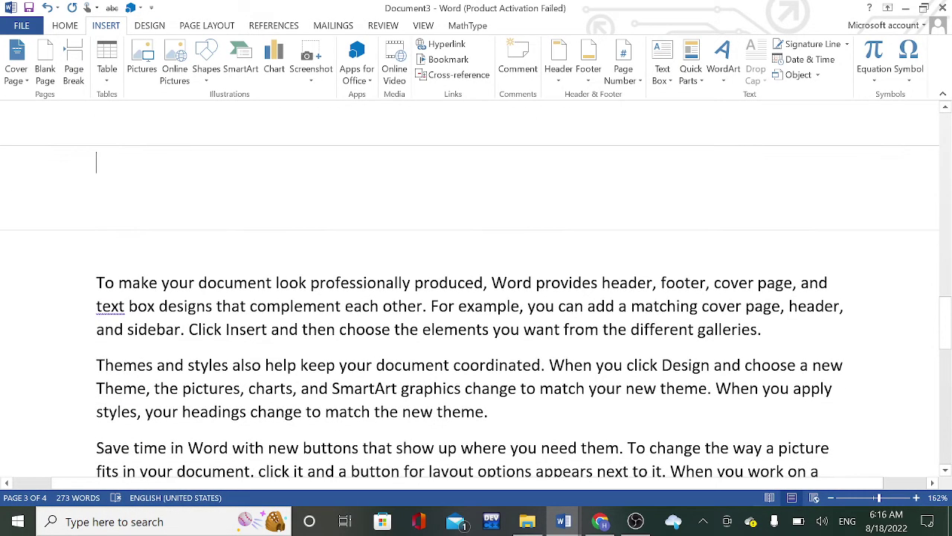
click(430, 306)
click(45, 61)
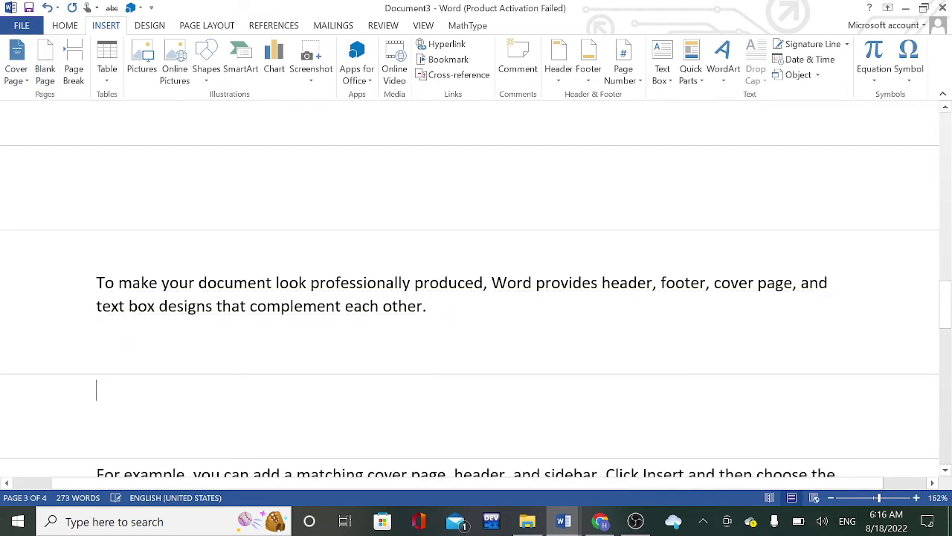
scroll(476, 298, down, 3)
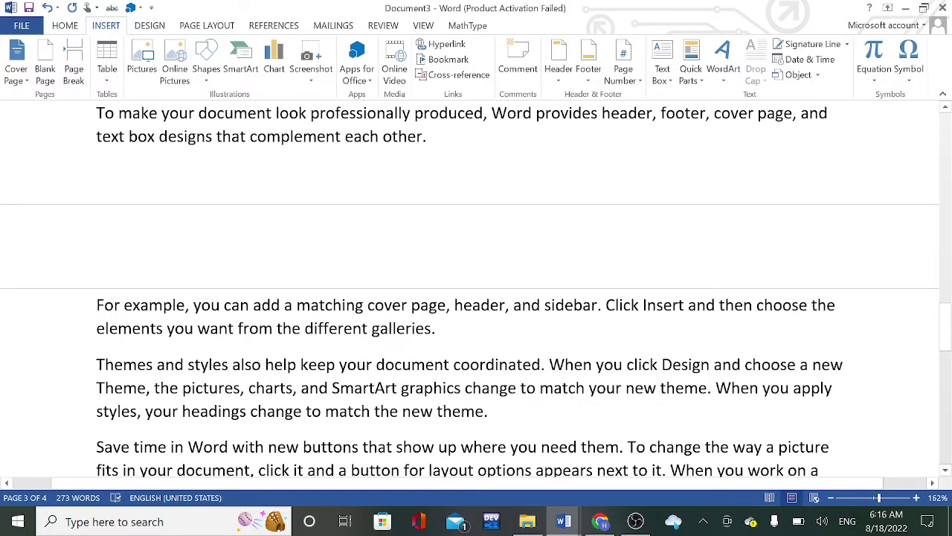
scroll(476, 297, down, 4)
scroll(476, 298, up, 6)
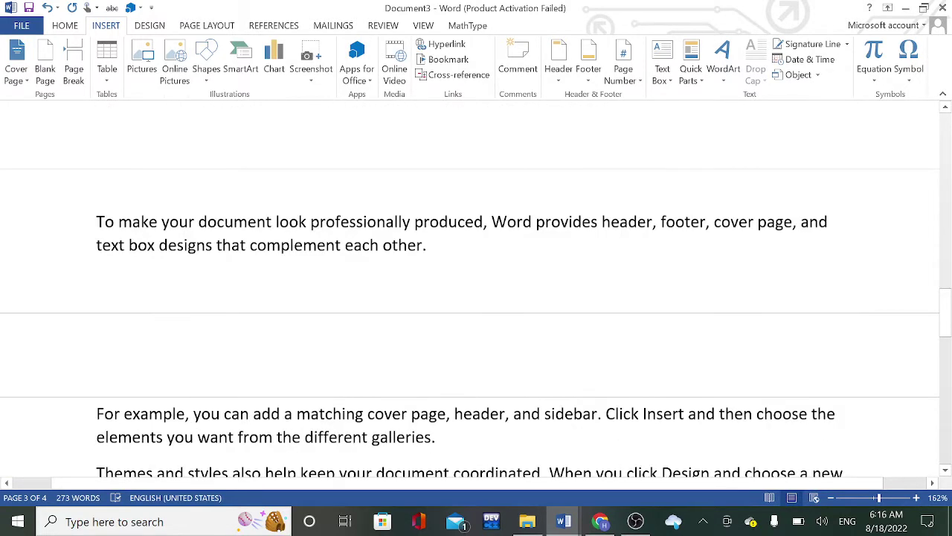
click(44, 61)
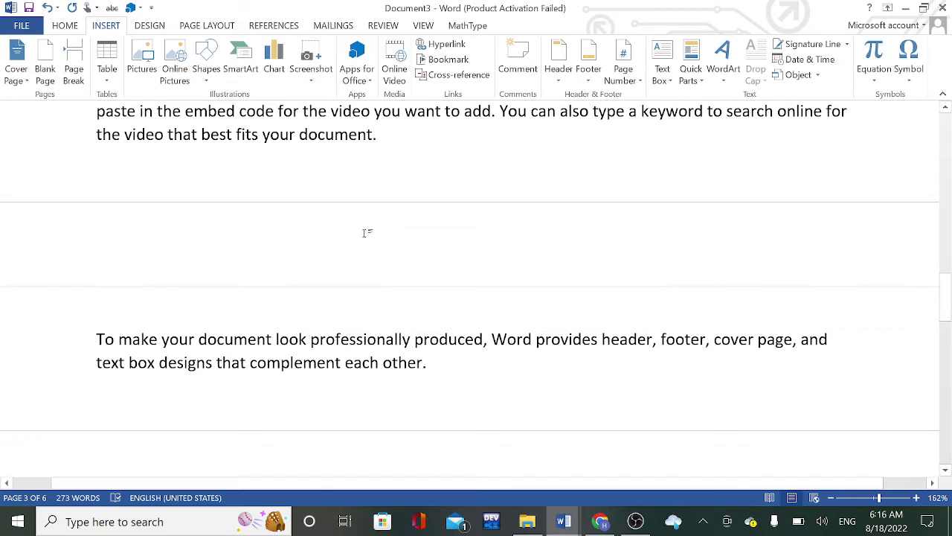
Step: Enter =rand() on the blank page, bringing the document to 512 words
text(=)
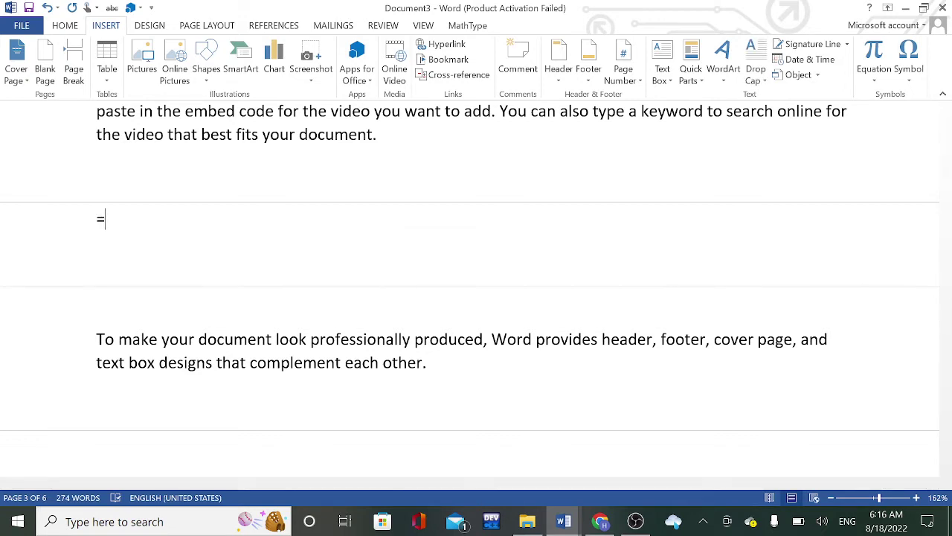
text(rand()
text())
key(Return)
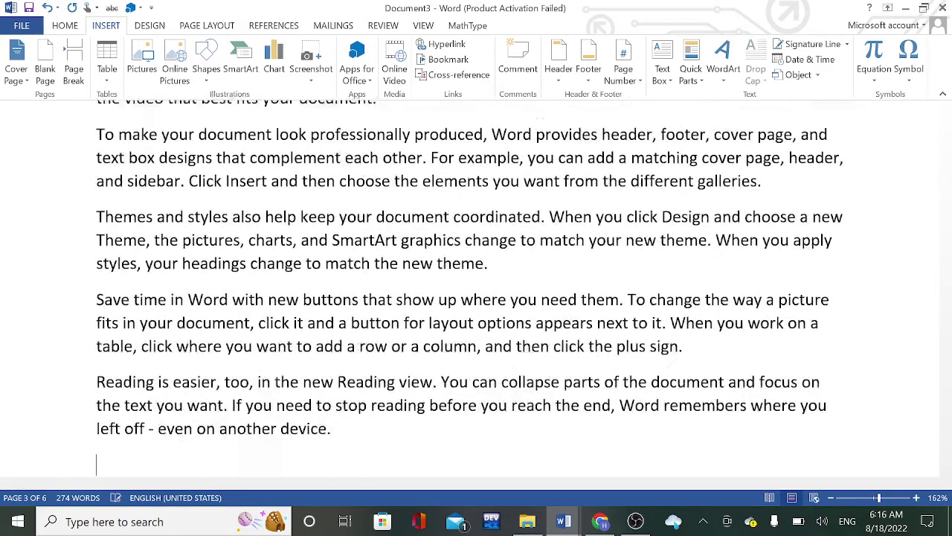
scroll(476, 298, up, 5)
scroll(476, 297, down, 3)
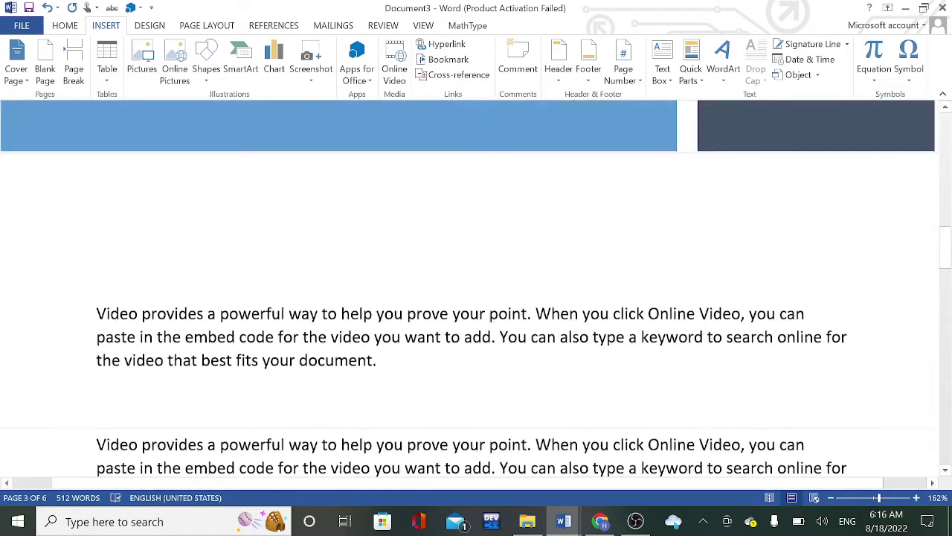
scroll(476, 297, down, 4)
scroll(476, 297, down, 2)
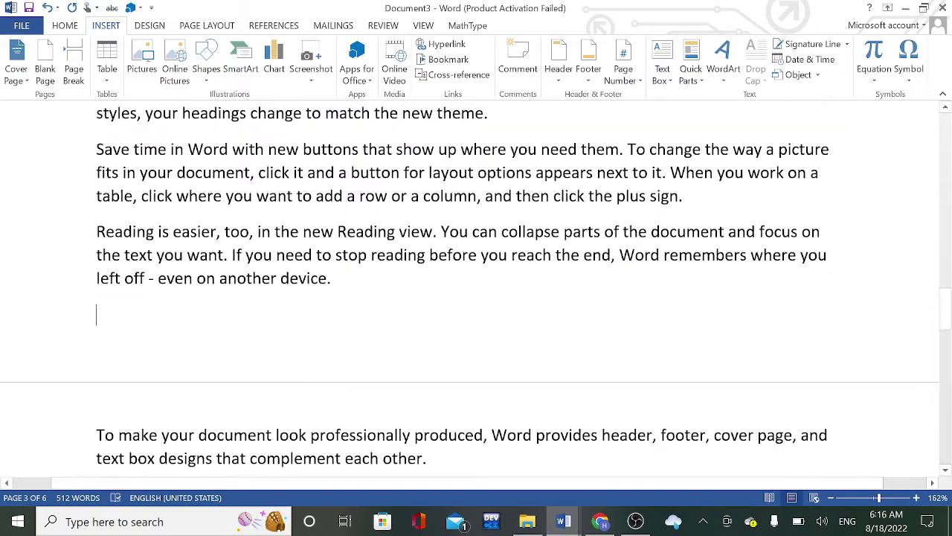
scroll(476, 297, down, 4)
scroll(476, 298, down, 3)
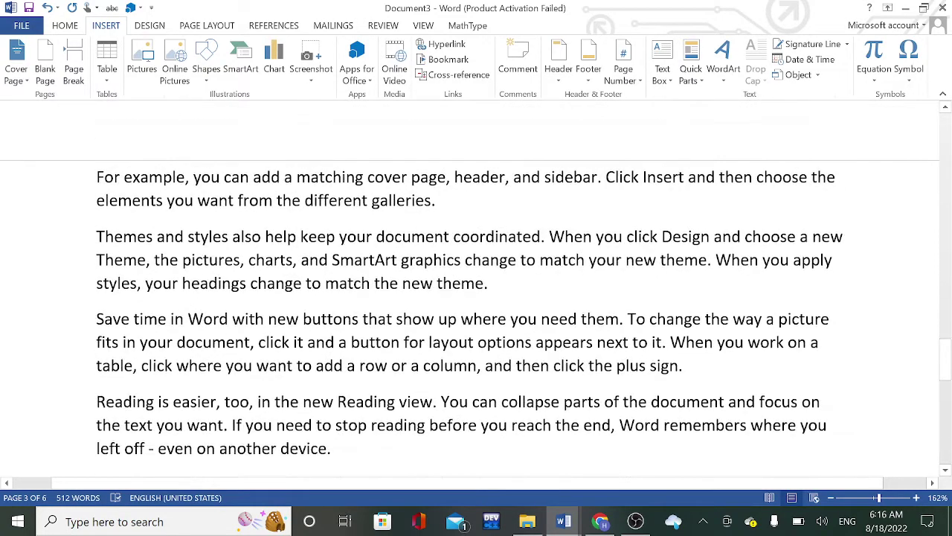
scroll(476, 297, up, 2)
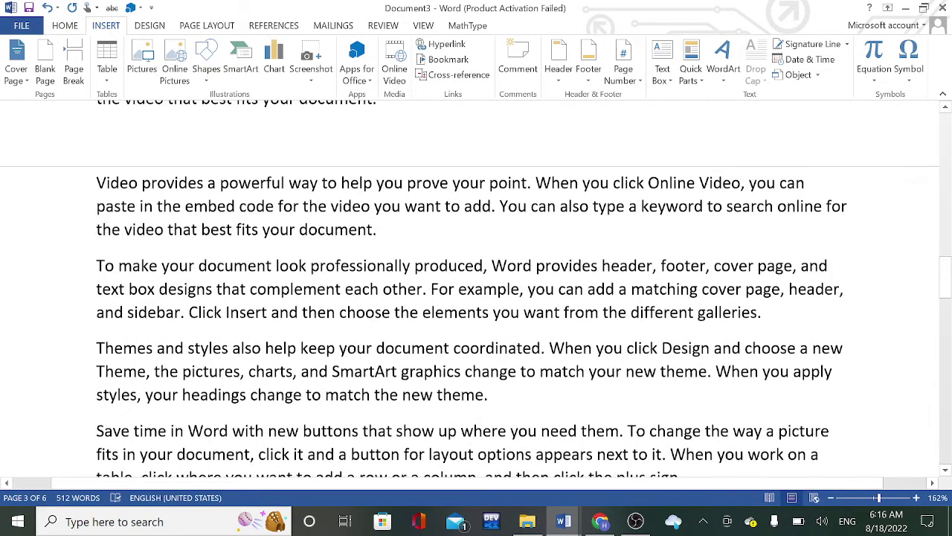
scroll(476, 297, up, 5)
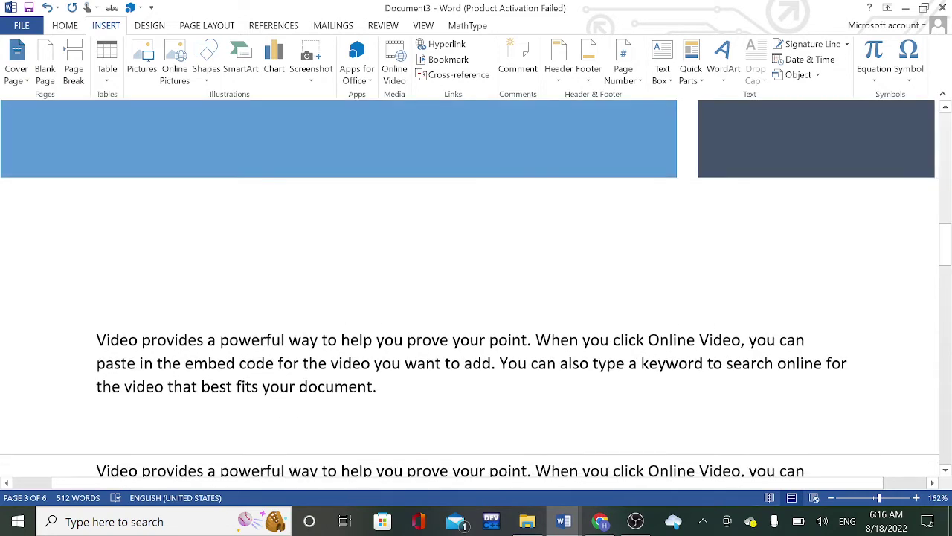
scroll(476, 297, down, 5)
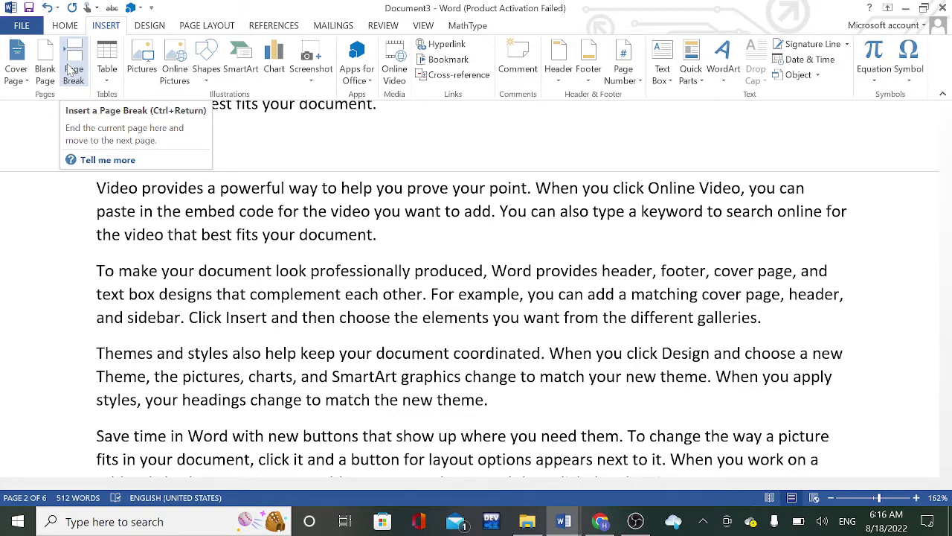
Step: Insert page breaks after the Video and Themes paragraphs, moving 'Save time in Word' to a new page
click(73, 74)
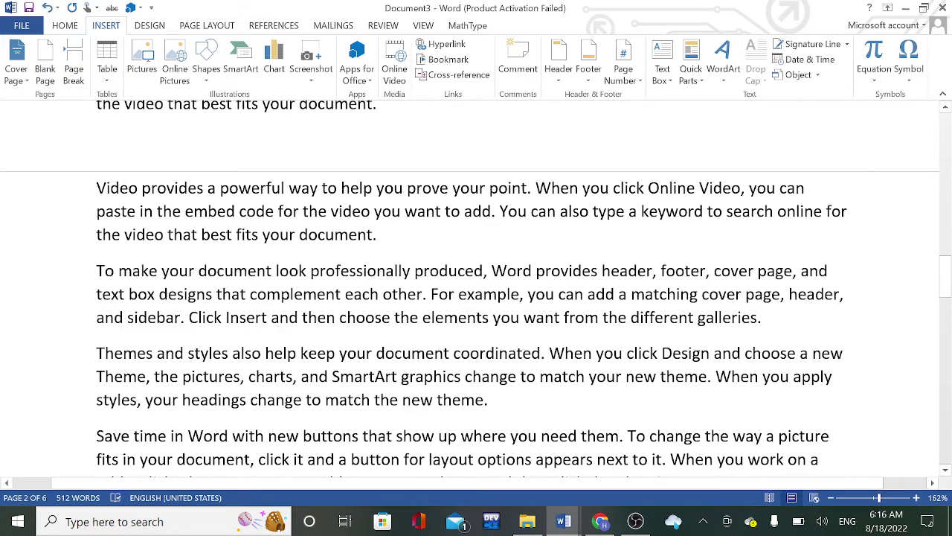
click(377, 234)
click(65, 63)
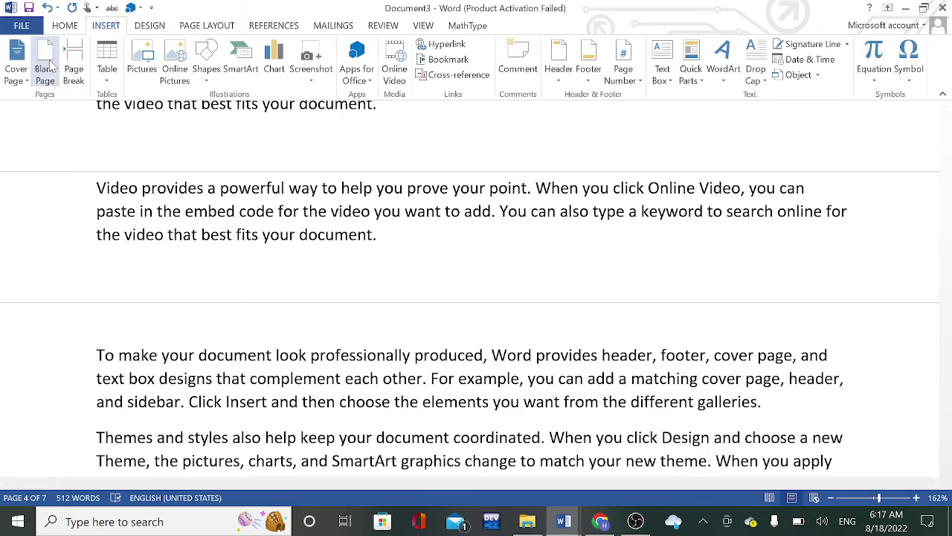
click(74, 67)
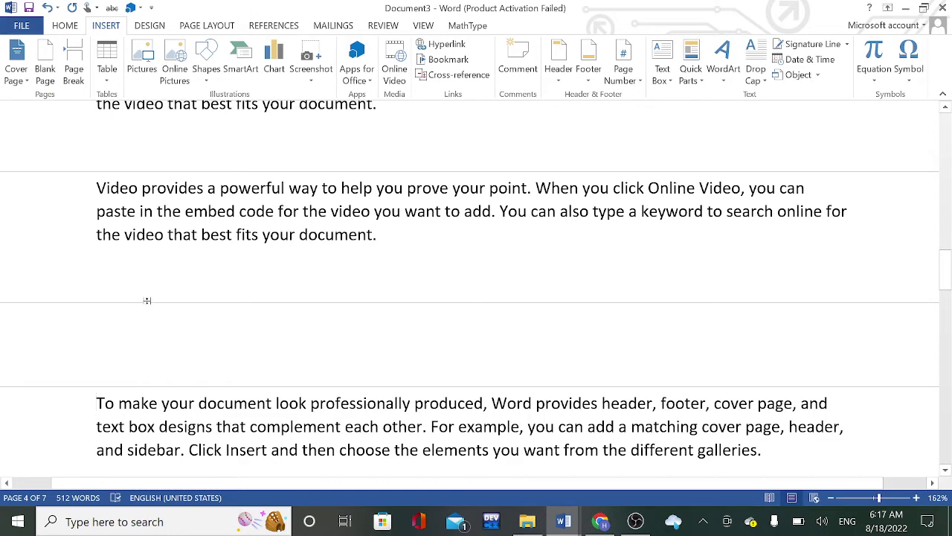
scroll(477, 297, down, 3)
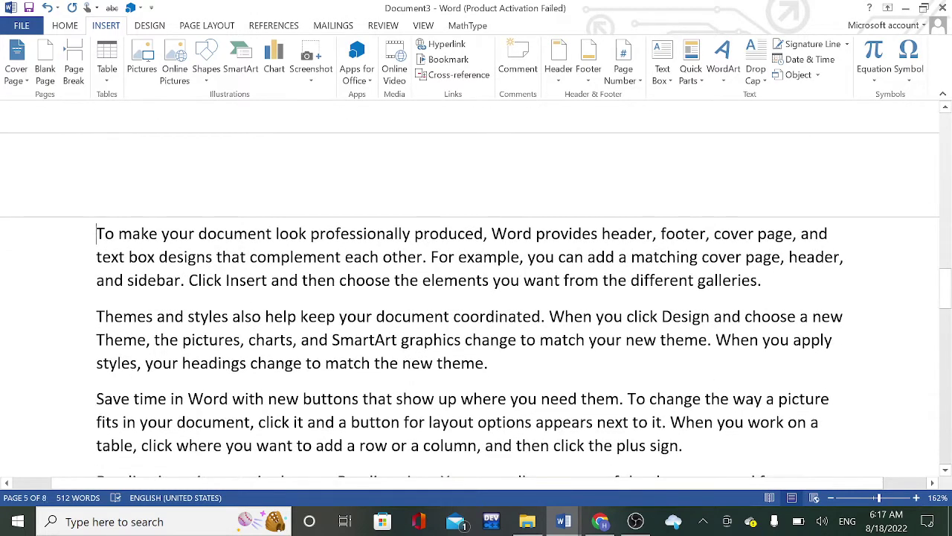
click(74, 64)
scroll(476, 298, down, 1)
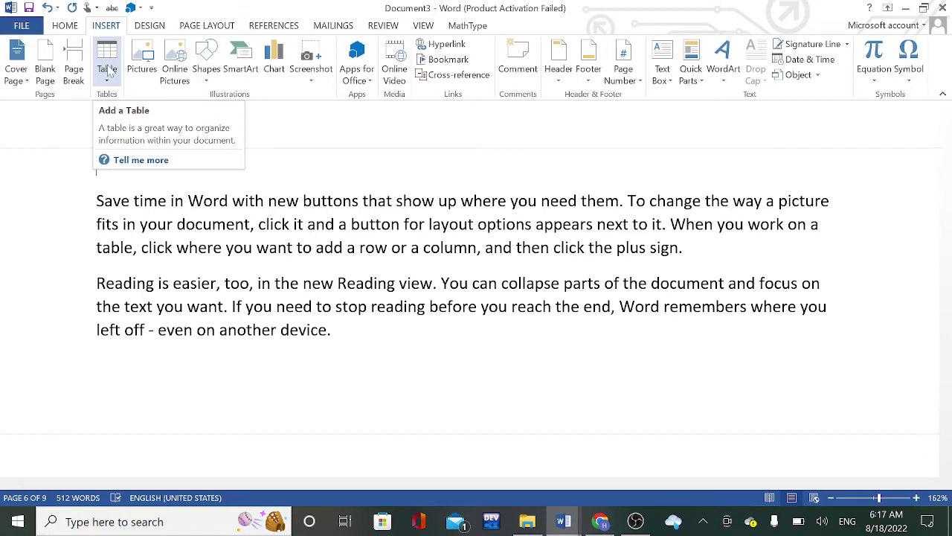
Step: Insert a blank 5x6 table below the Reading view paragraph on page 9
scroll(208, 404, down, 3)
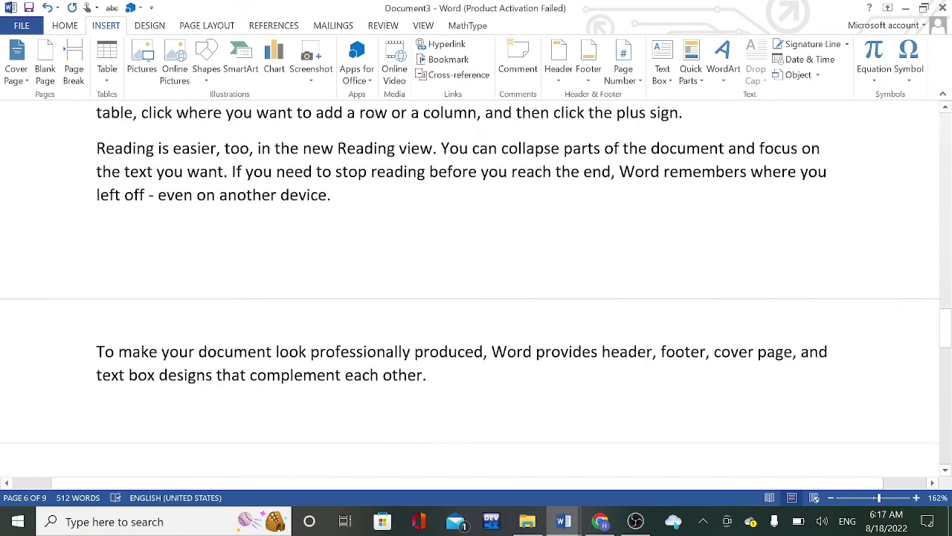
scroll(208, 404, down, 3)
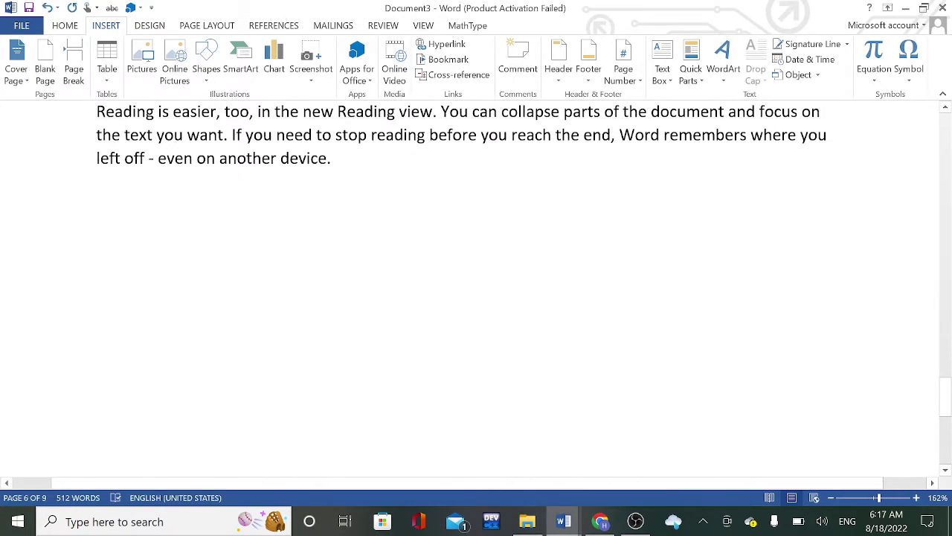
click(108, 84)
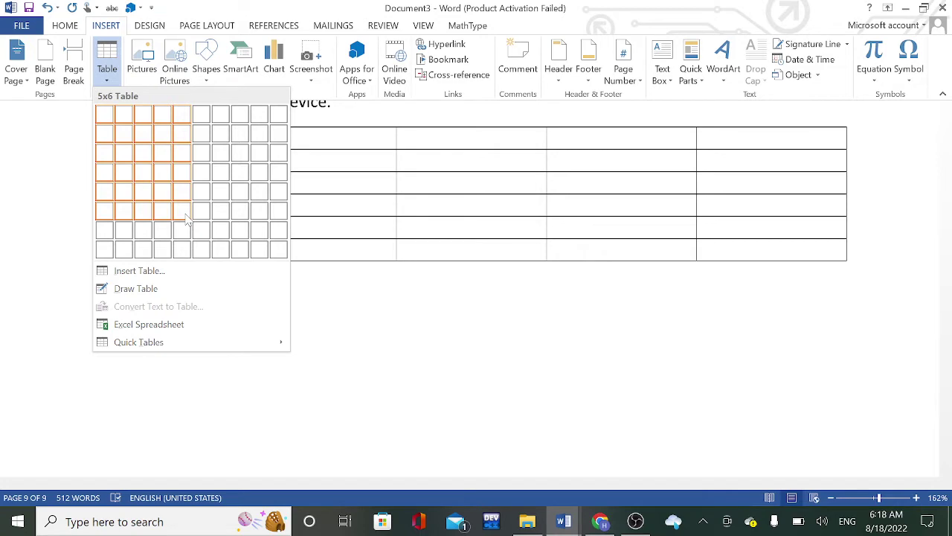
click(186, 217)
scroll(218, 240, up, 3)
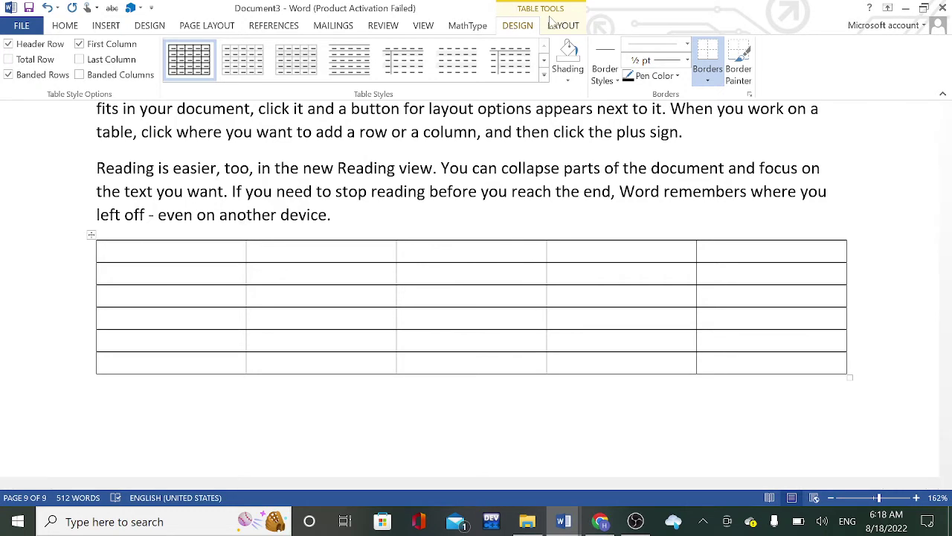
click(568, 29)
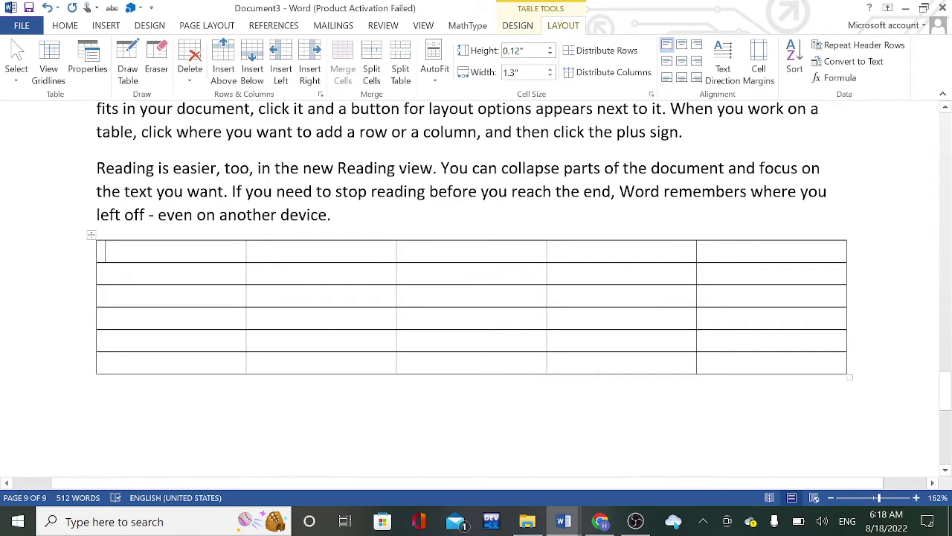
click(532, 30)
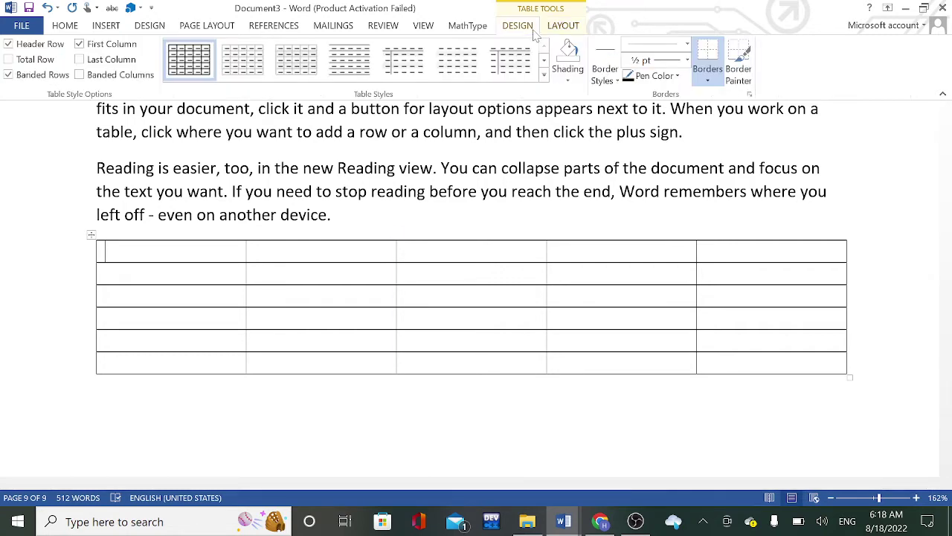
click(563, 27)
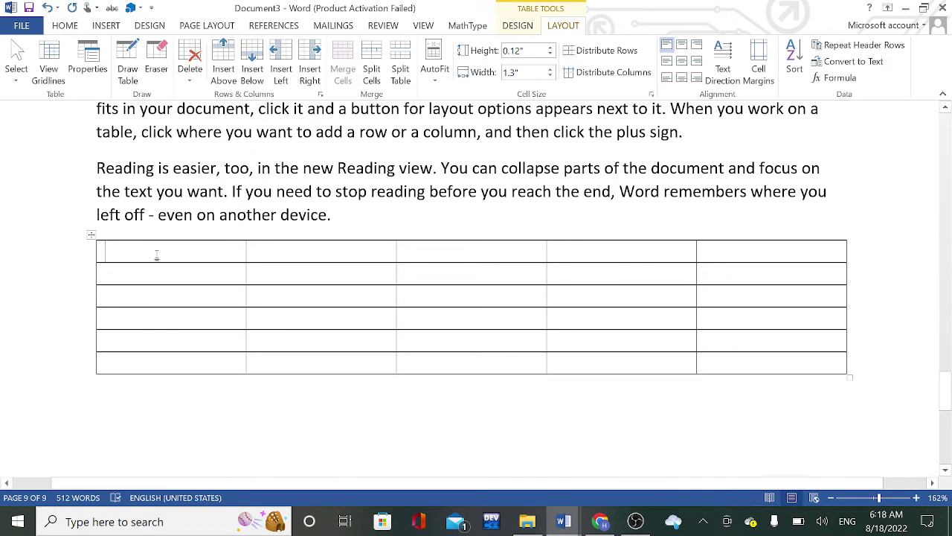
click(521, 26)
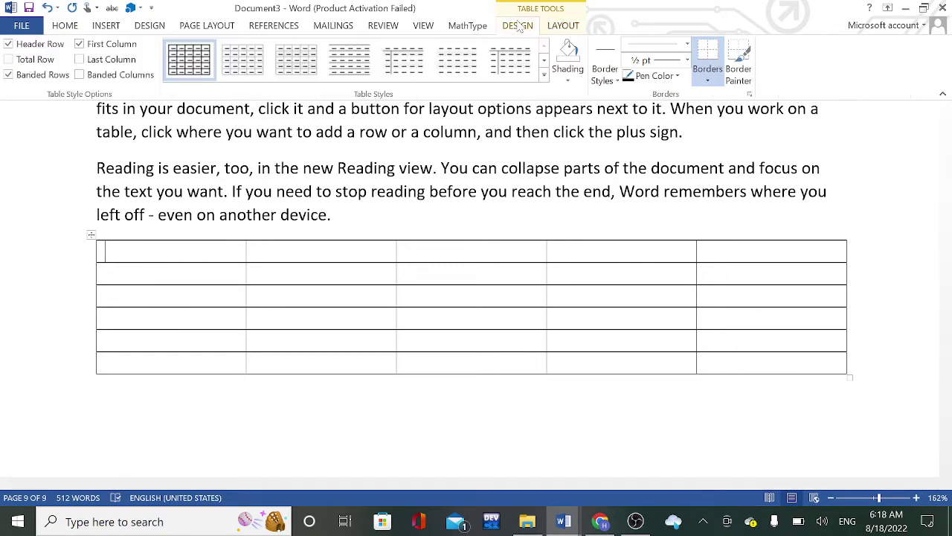
click(545, 28)
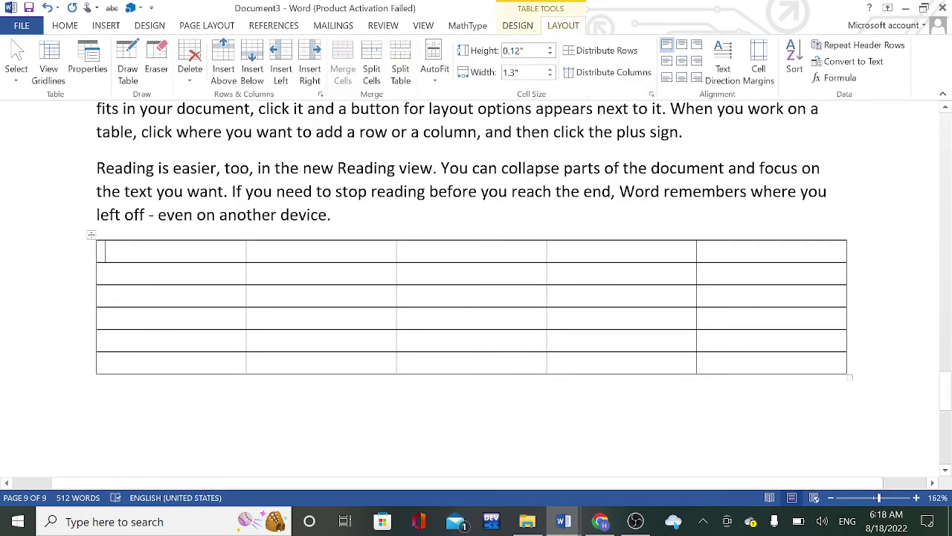
scroll(136, 338, down, 3)
click(136, 338)
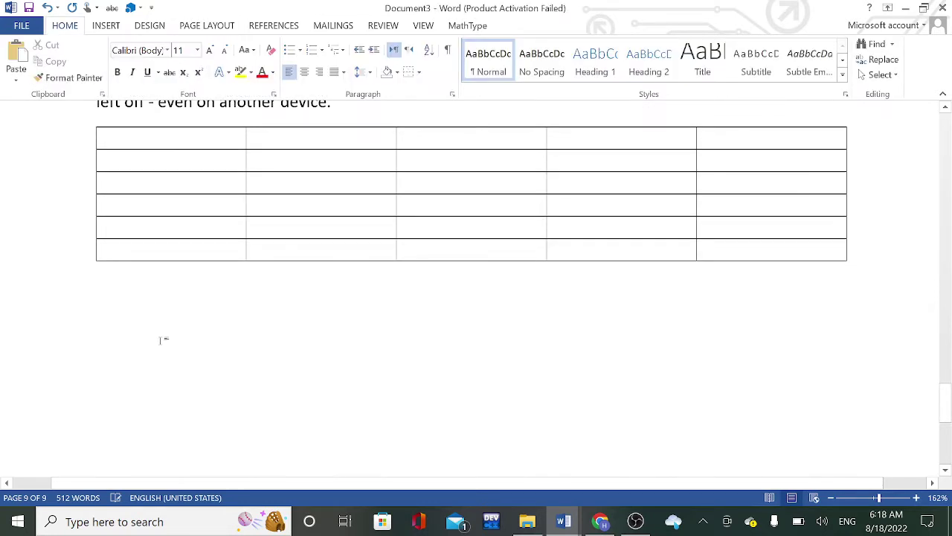
Step: Insert a 3x3 table below the first table and make its first row taller
click(105, 26)
click(108, 70)
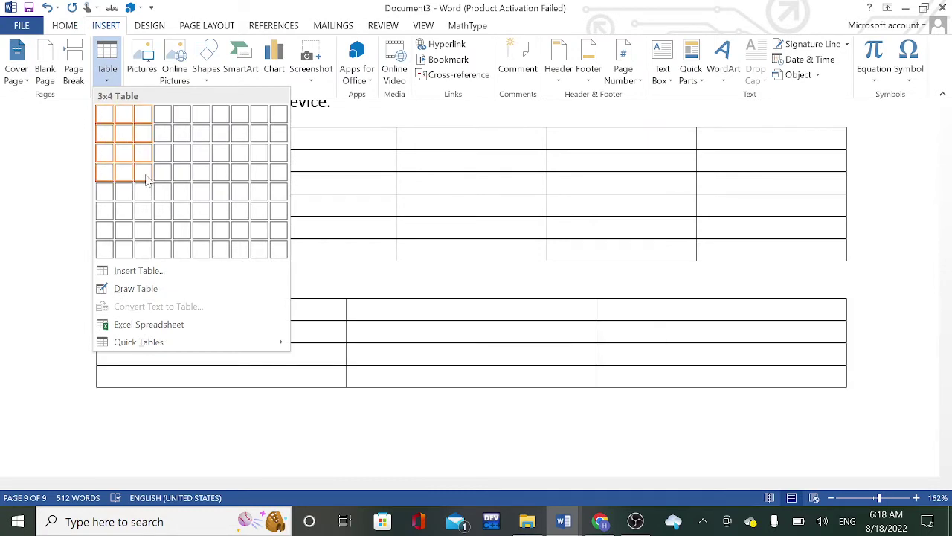
click(142, 152)
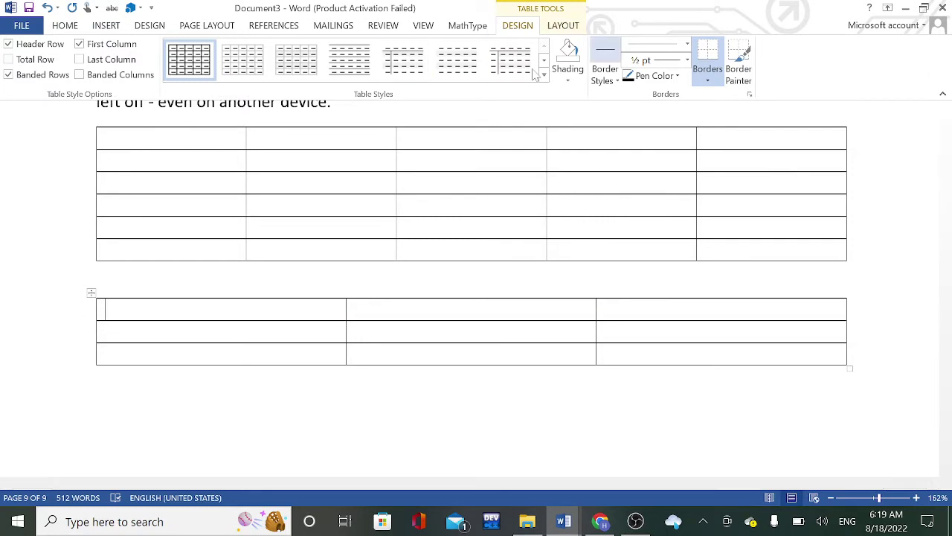
mouse_move(93, 319)
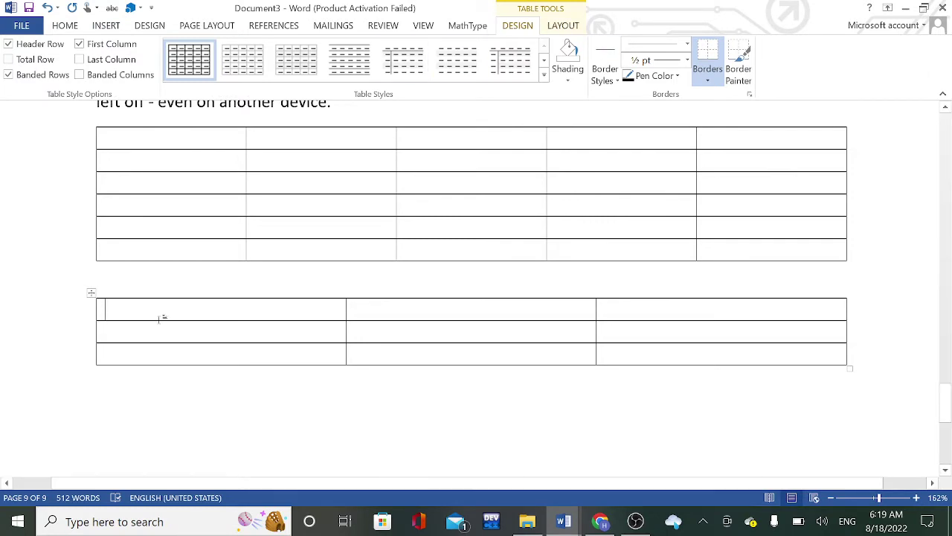
mouse_move(160, 319)
mouse_down()
mouse_move(155, 410)
mouse_move(170, 340)
mouse_up()
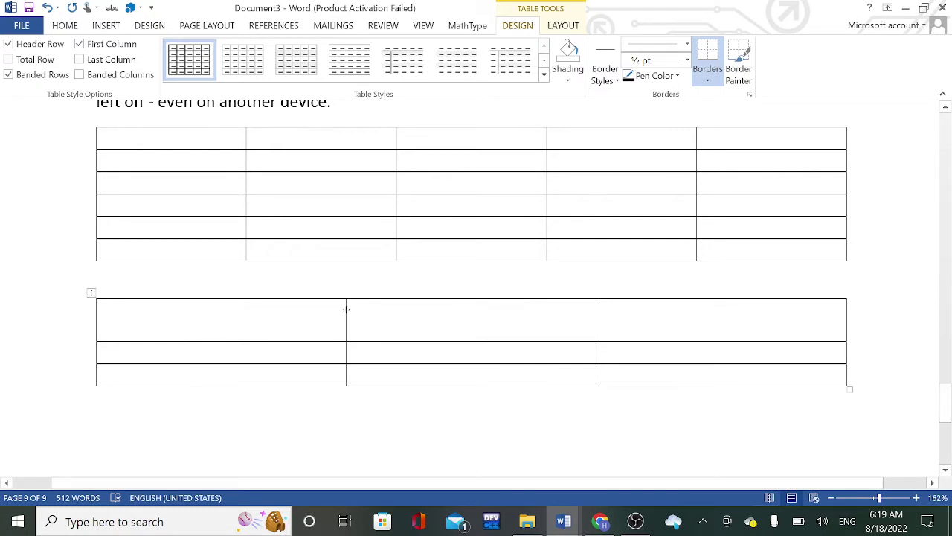
Step: Narrow the small table's columns so it spans about half the page width
drag(346, 310, 207, 330)
drag(595, 316, 356, 316)
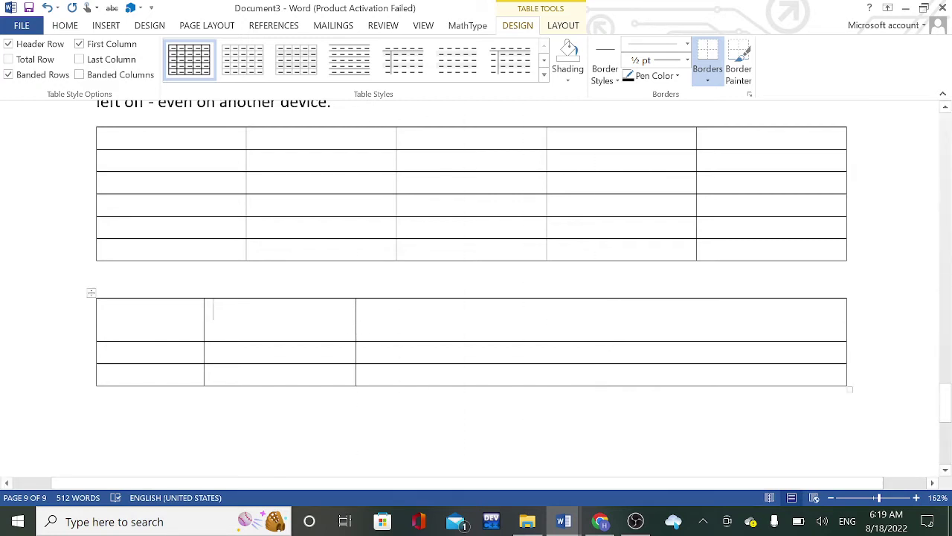
drag(846, 319, 420, 320)
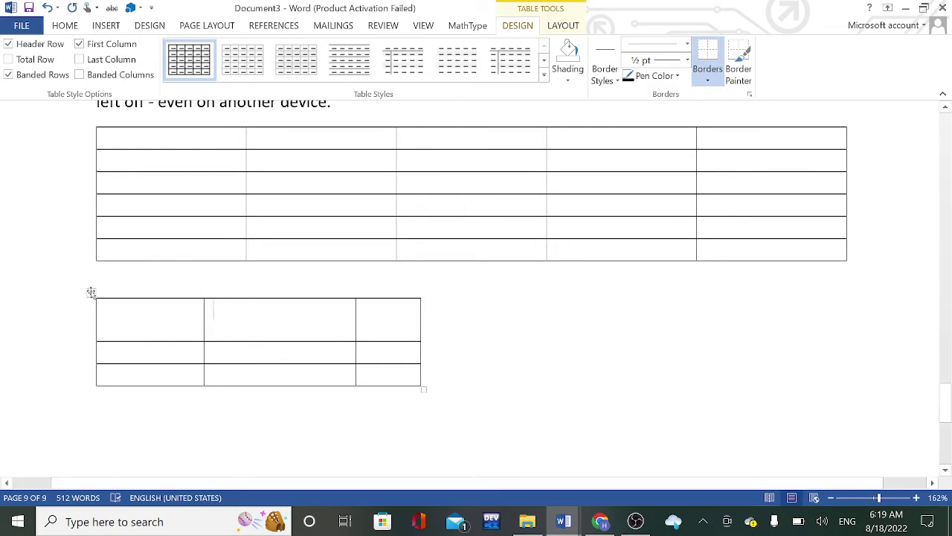
Step: Move the small table into the 'Save time in Word' paragraph with text wrapping around it
mouse_move(91, 292)
mouse_down()
mouse_move(495, 365)
mouse_move(518, 337)
mouse_up()
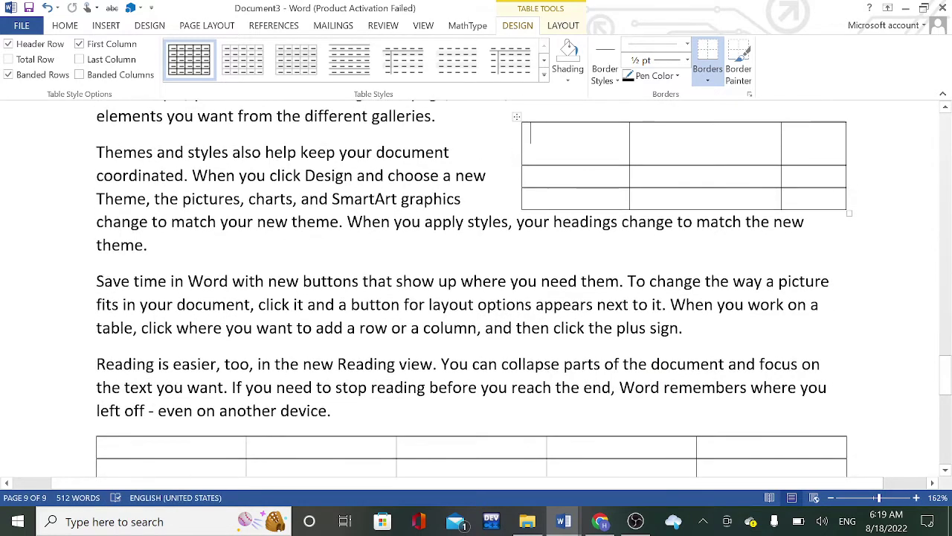
mouse_move(515, 121)
mouse_down()
mouse_move(506, 339)
mouse_move(102, 309)
mouse_move(134, 325)
mouse_up()
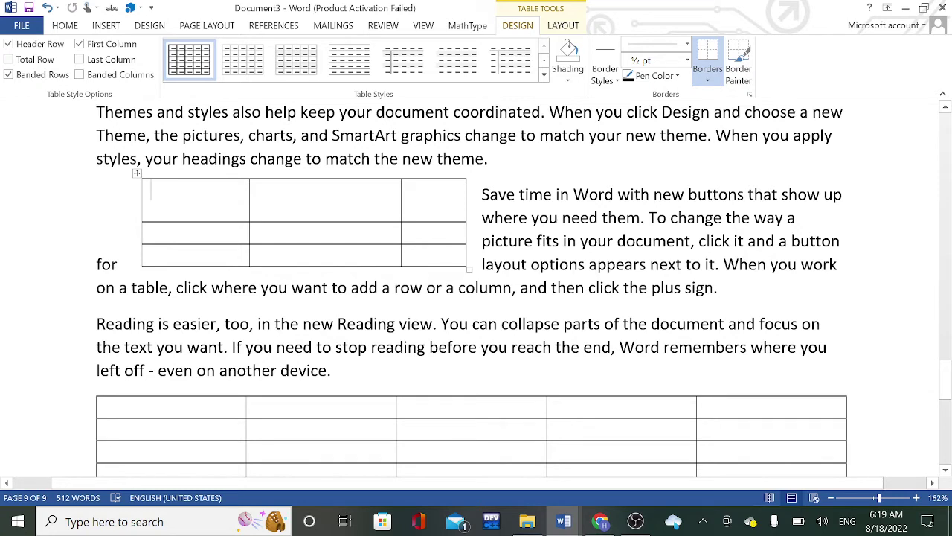
mouse_move(134, 175)
mouse_down()
mouse_move(409, 330)
mouse_move(392, 335)
mouse_move(361, 315)
mouse_up()
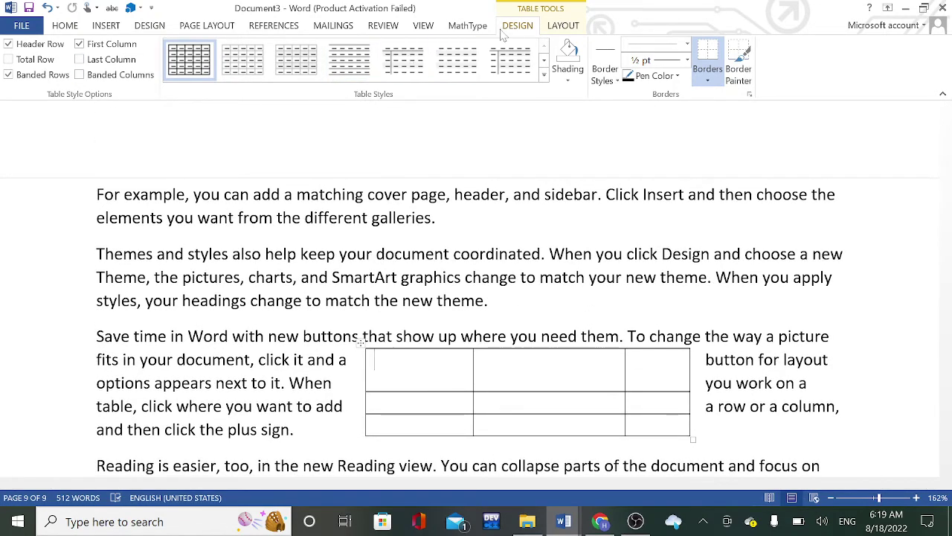
Step: Browse the table styles gallery and close it without choosing a style
click(549, 35)
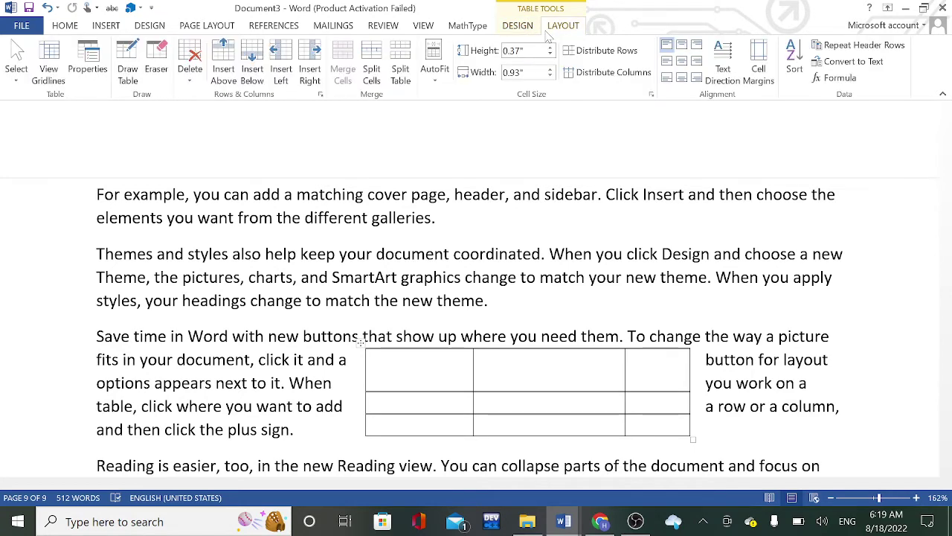
click(522, 33)
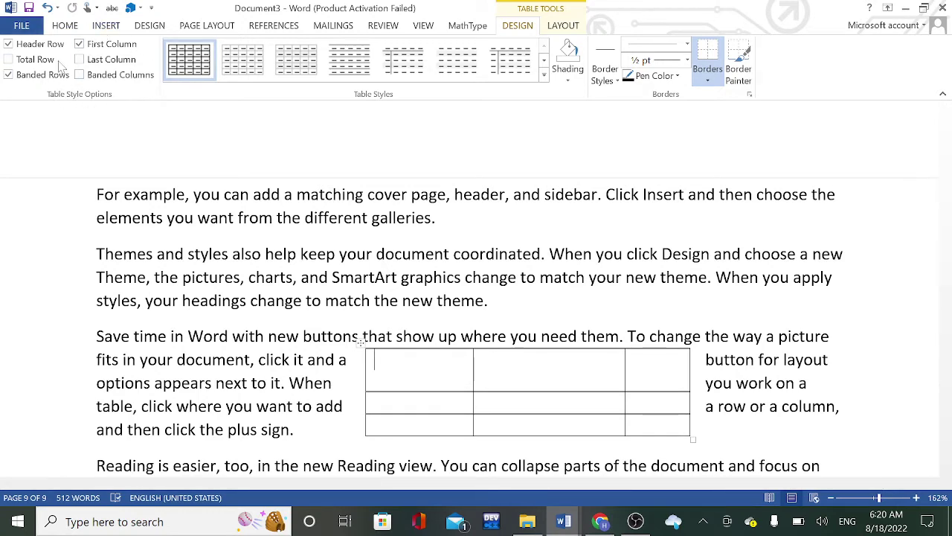
click(545, 77)
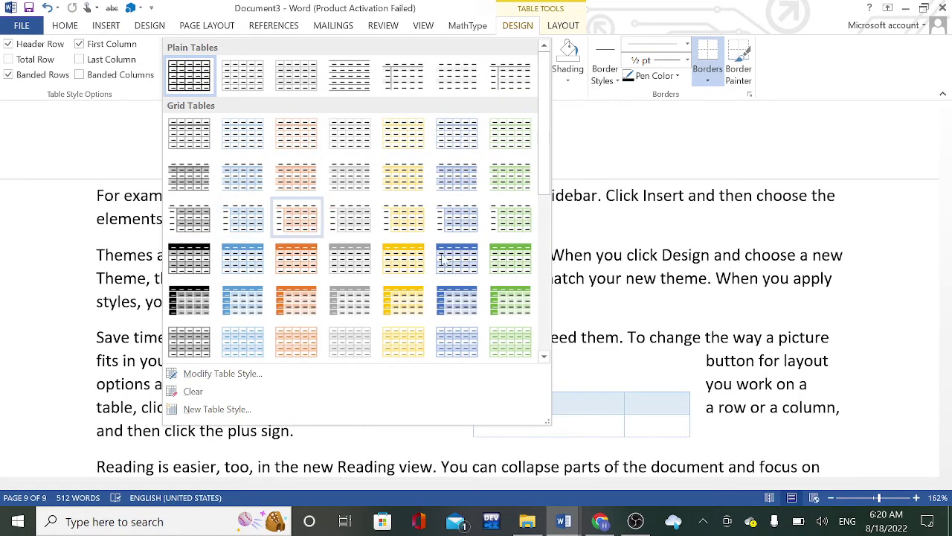
scroll(655, 223, down, 3)
key(Escape)
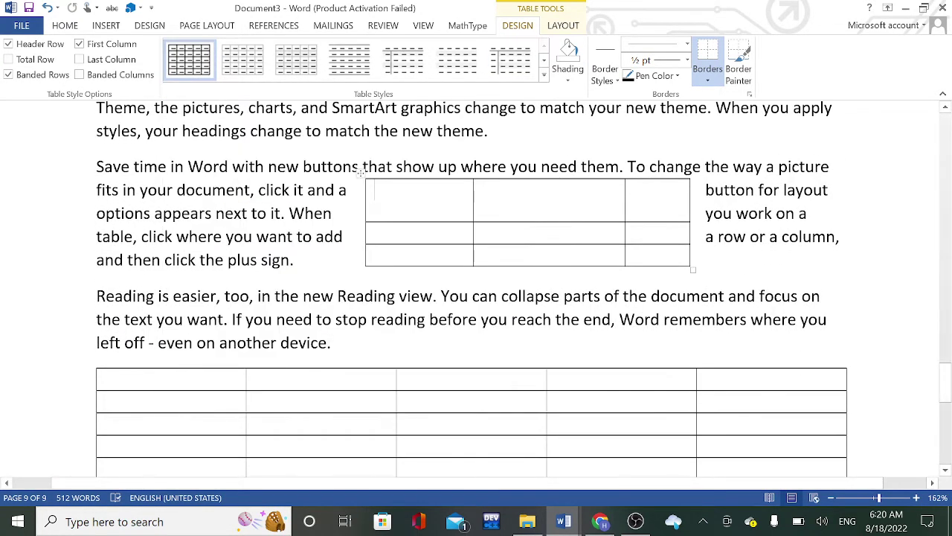
Step: Select the large five-column table and open its full table styles gallery
click(655, 383)
scroll(519, 289, down, 1)
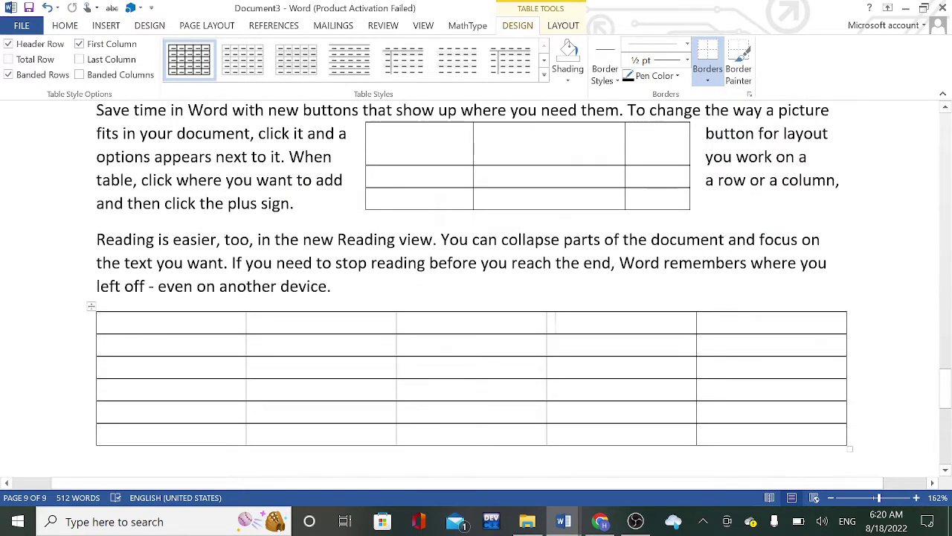
ctrl+scroll(476, 290, down, 1)
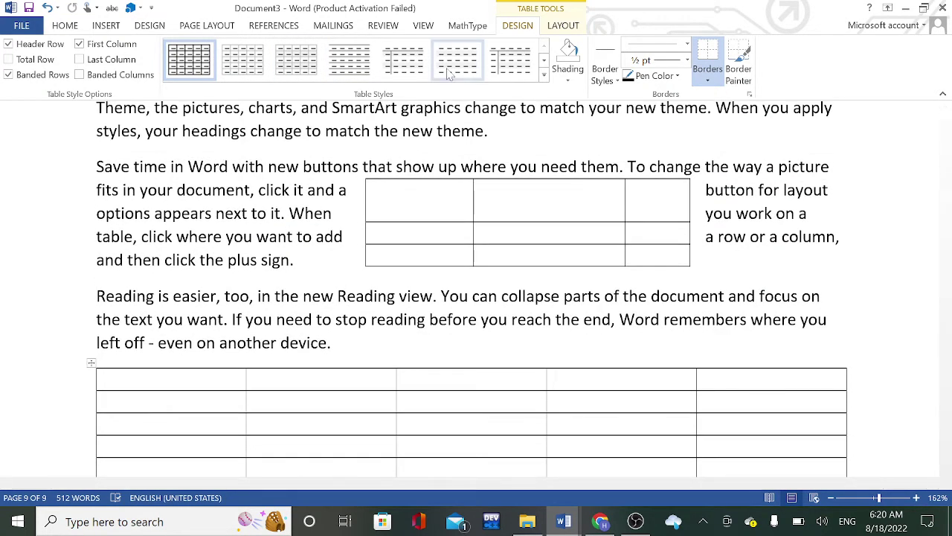
ctrl+scroll(476, 290, down, 1)
ctrl+scroll(476, 290, down, 3)
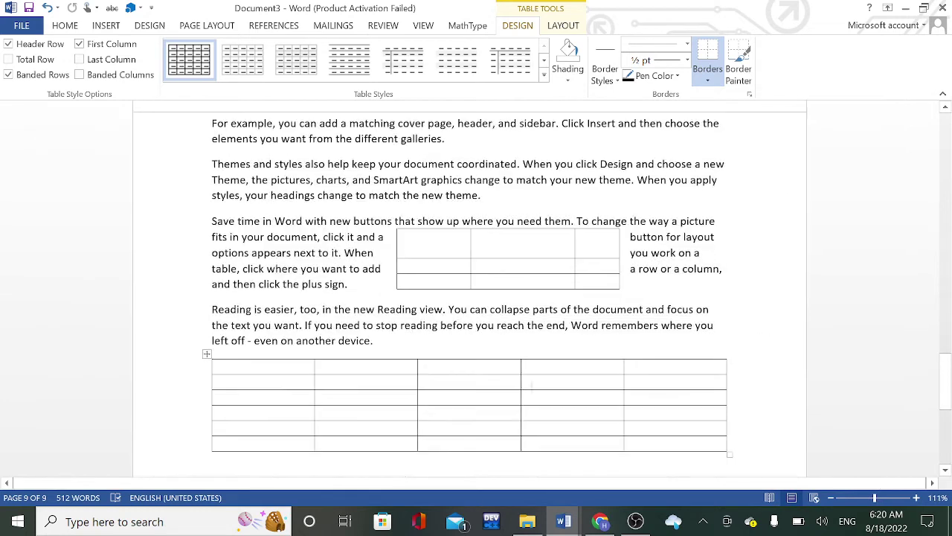
scroll(469, 298, up, 1)
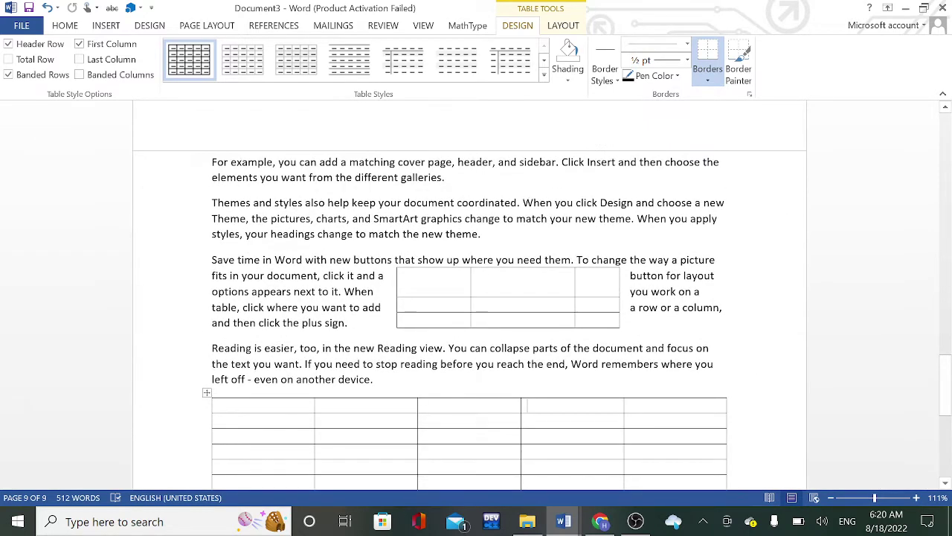
click(546, 74)
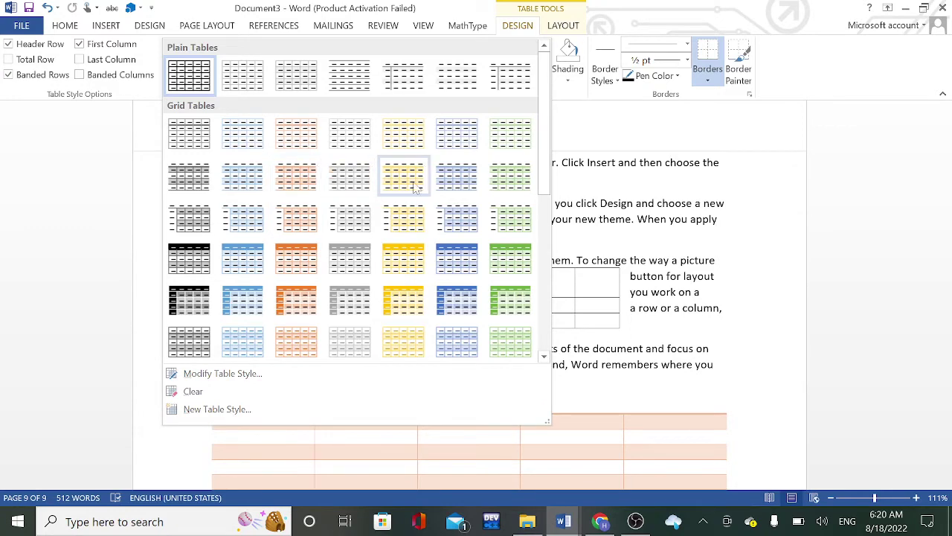
Step: Apply the orange Grid Table style, drop header row and first column emphasis, and emphasise the last column
click(305, 312)
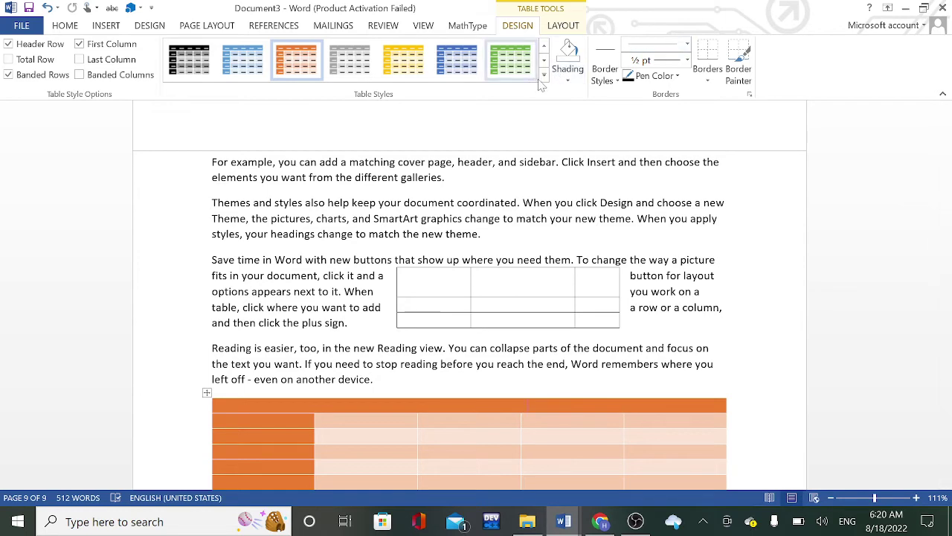
click(11, 44)
scroll(528, 404, down, 2)
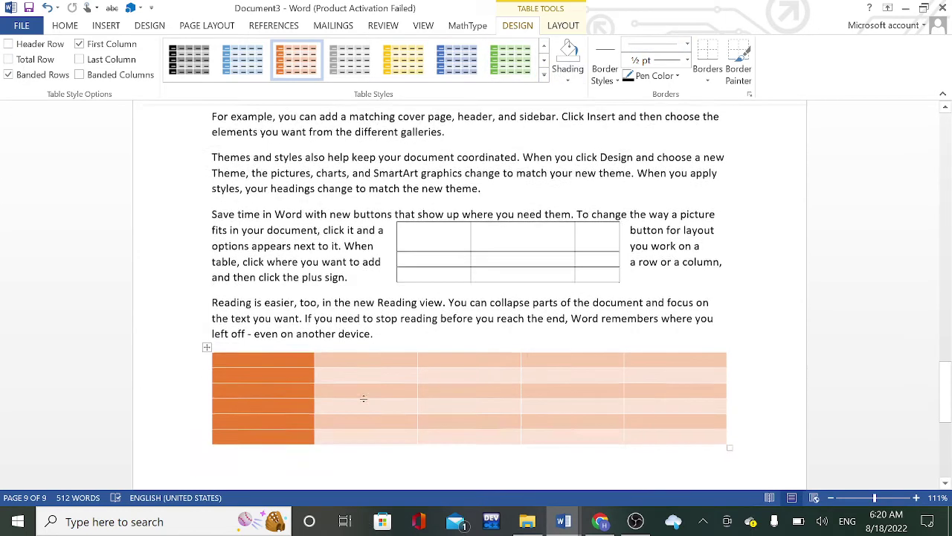
click(80, 44)
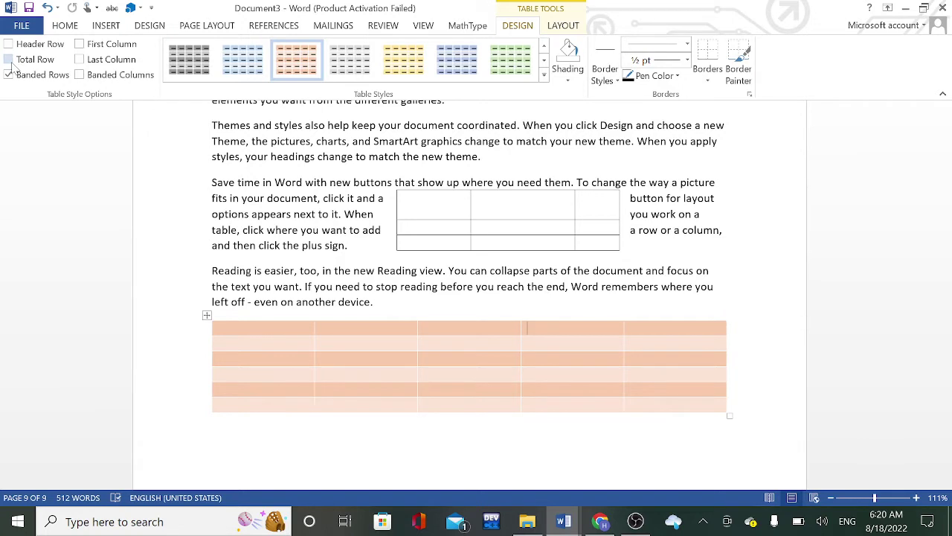
click(79, 60)
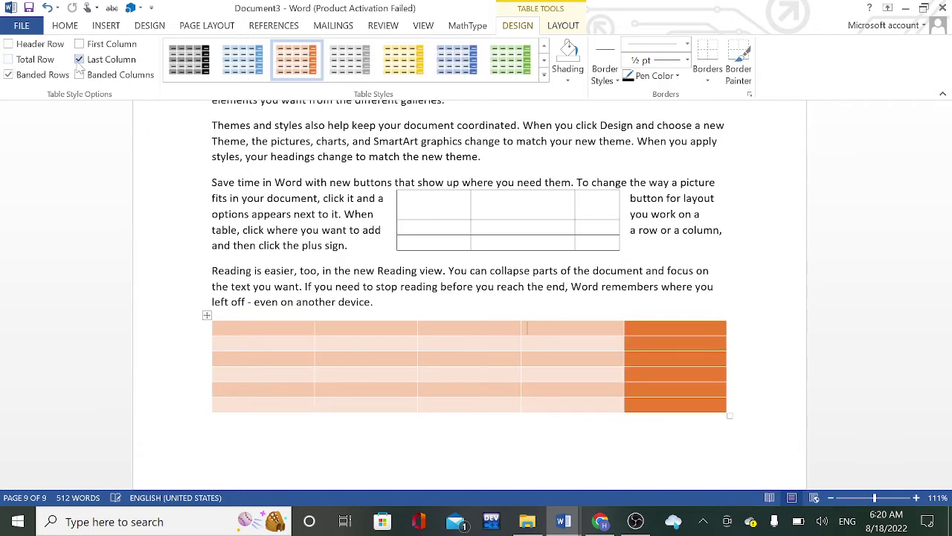
Step: Keep banded rows, add banded columns, and re-enable header row, first column and total row
click(8, 75)
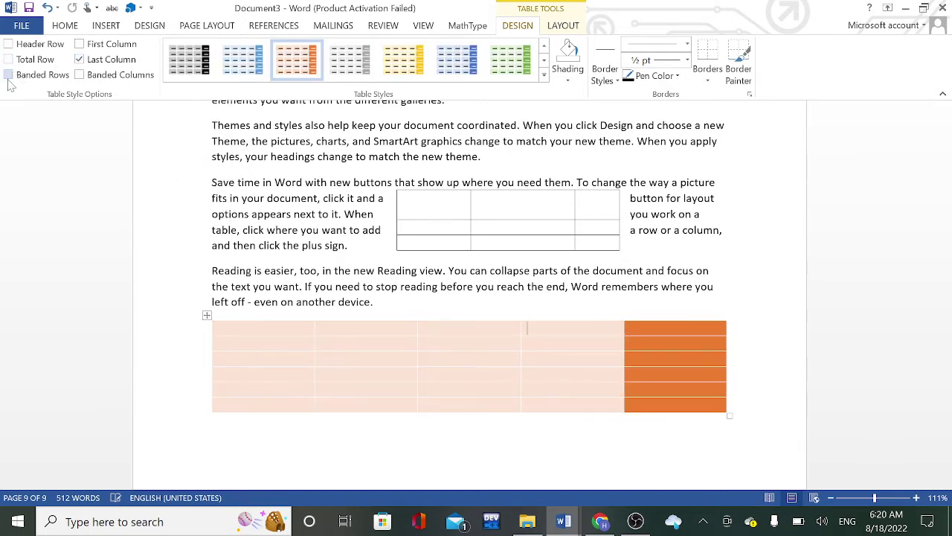
click(8, 75)
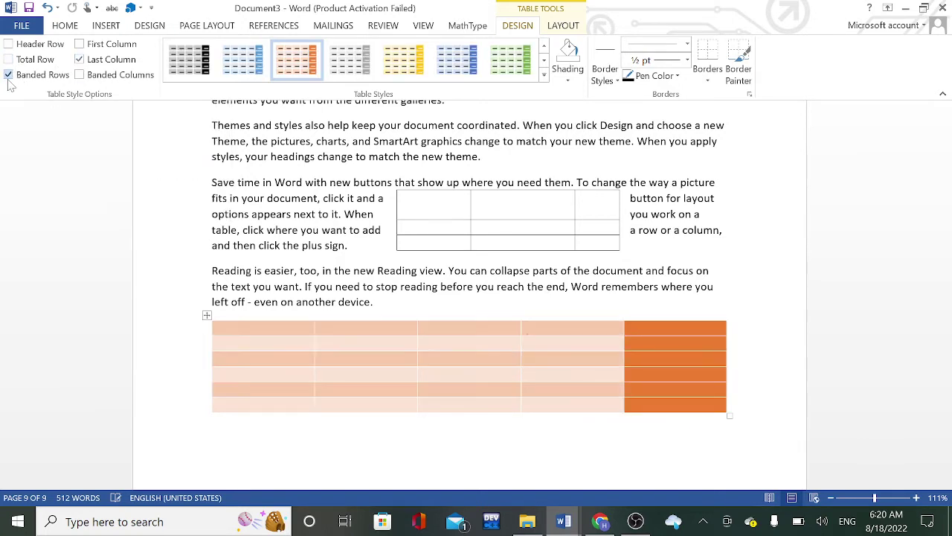
click(79, 75)
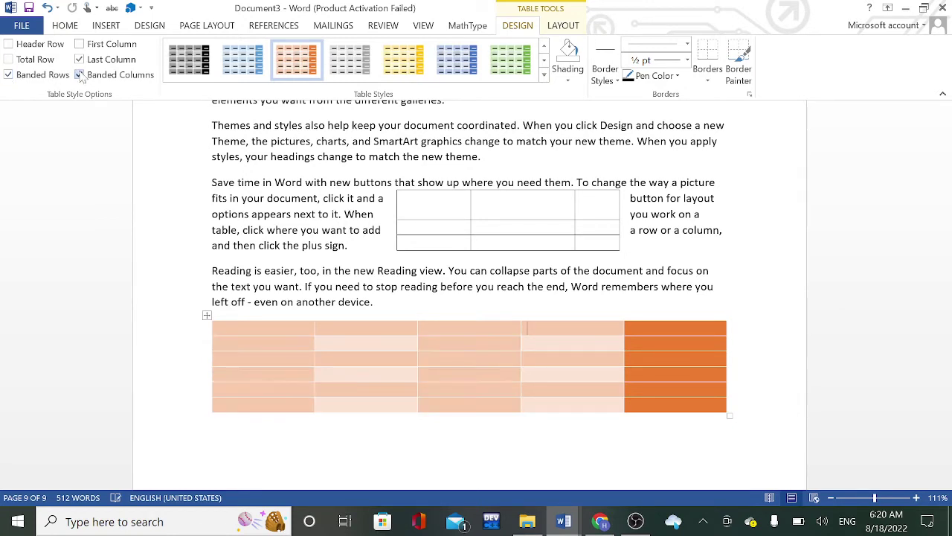
click(79, 44)
click(8, 44)
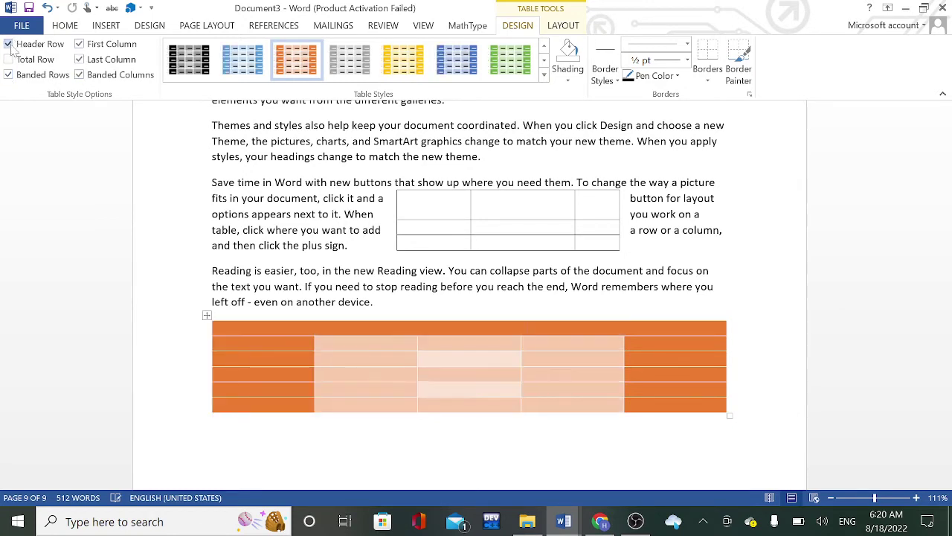
click(8, 60)
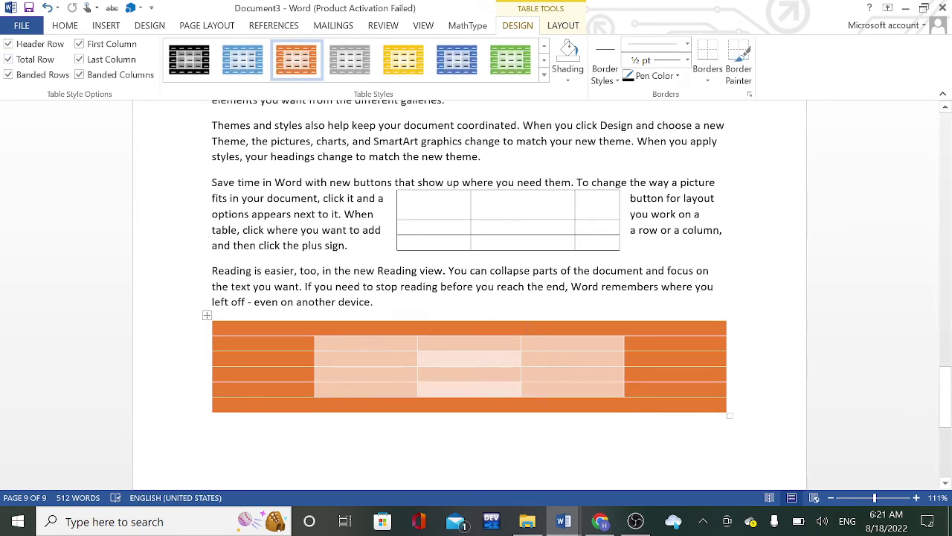
Step: Restyle the large table with the green Grid Table style
click(544, 77)
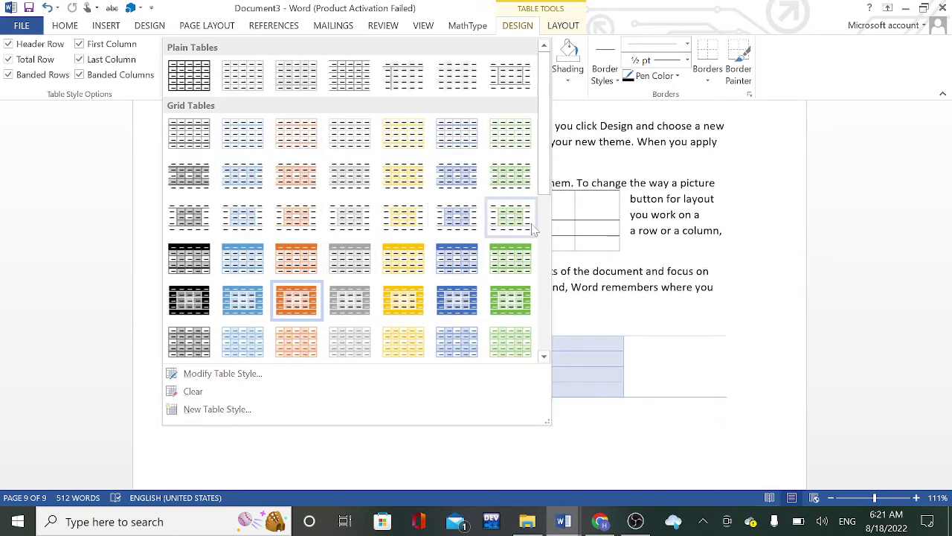
click(510, 257)
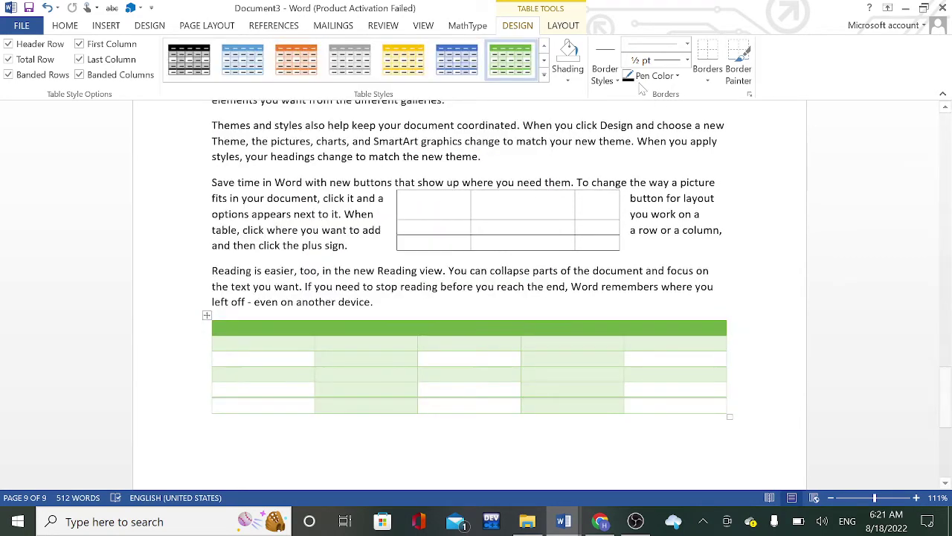
click(569, 79)
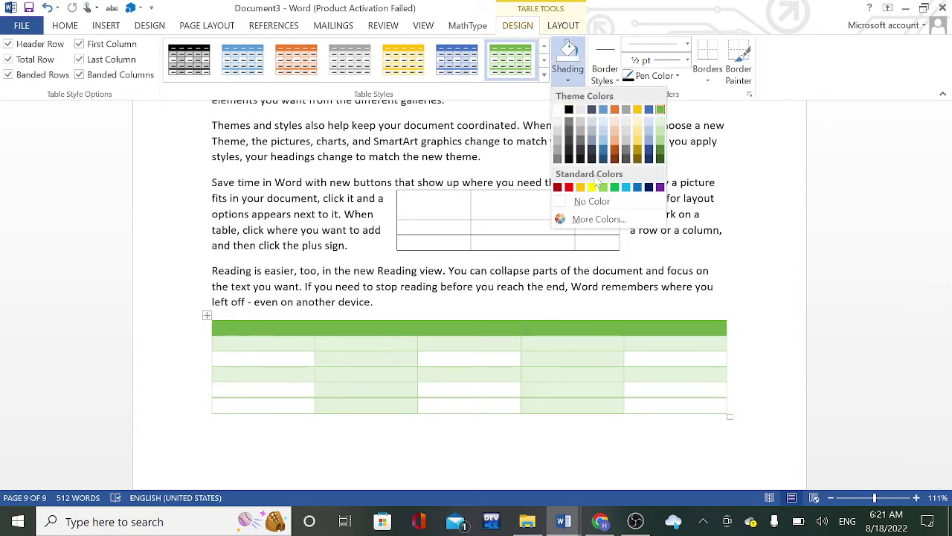
click(201, 317)
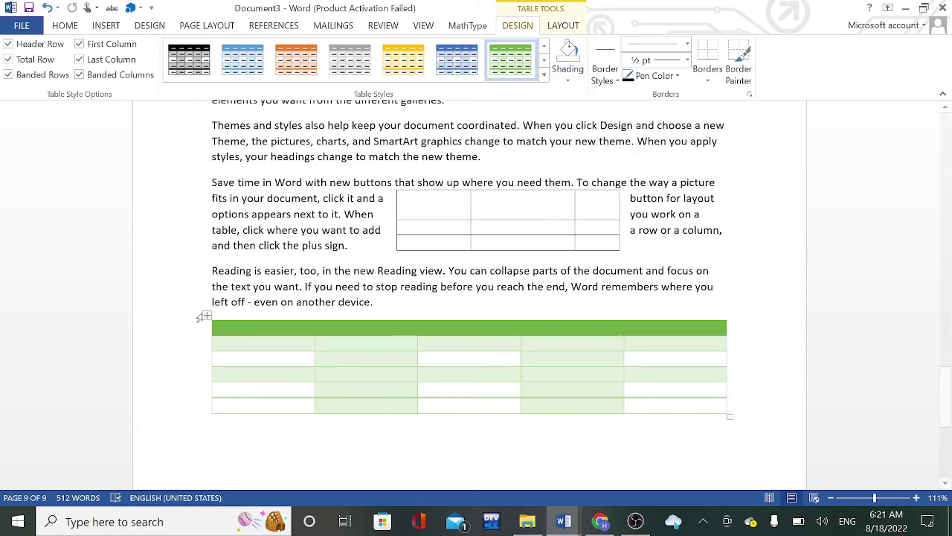
Step: Select the whole green table and bring up its shading colours
click(201, 304)
click(207, 329)
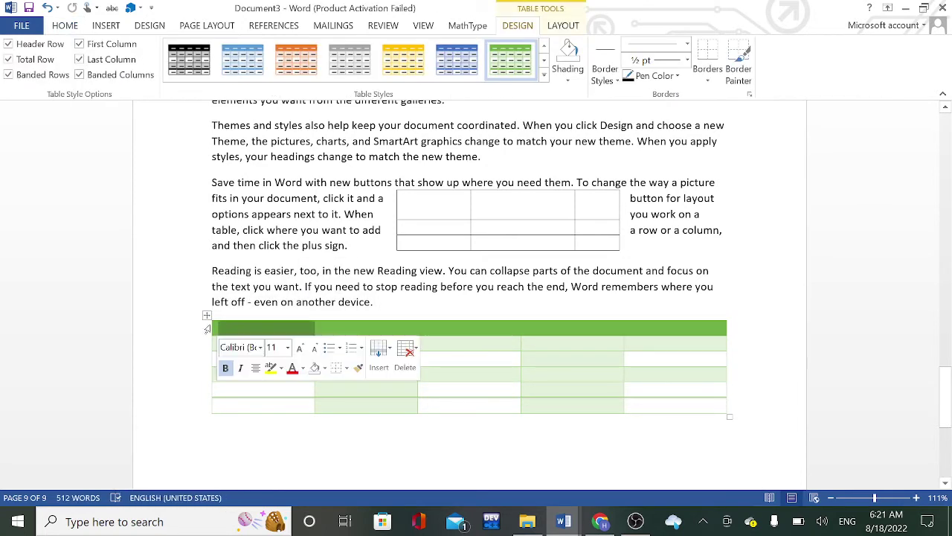
click(207, 315)
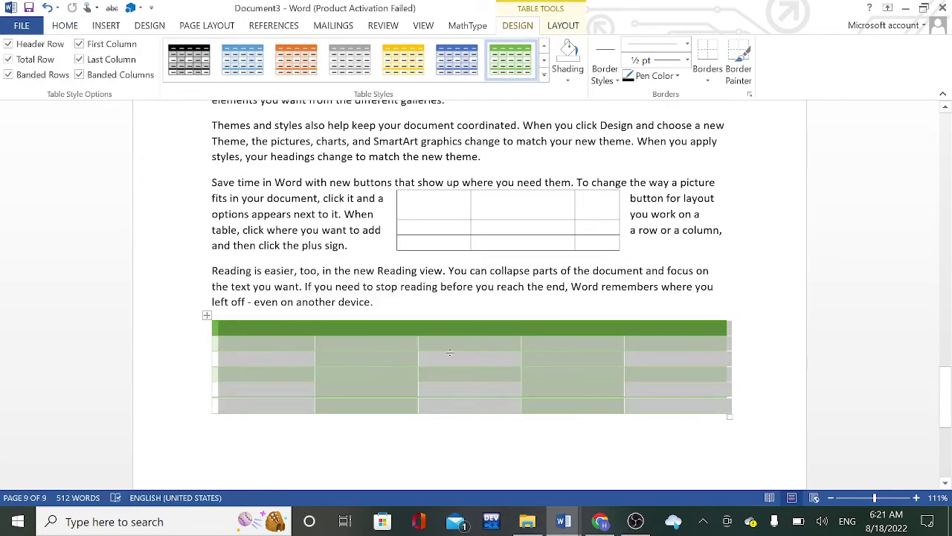
click(577, 77)
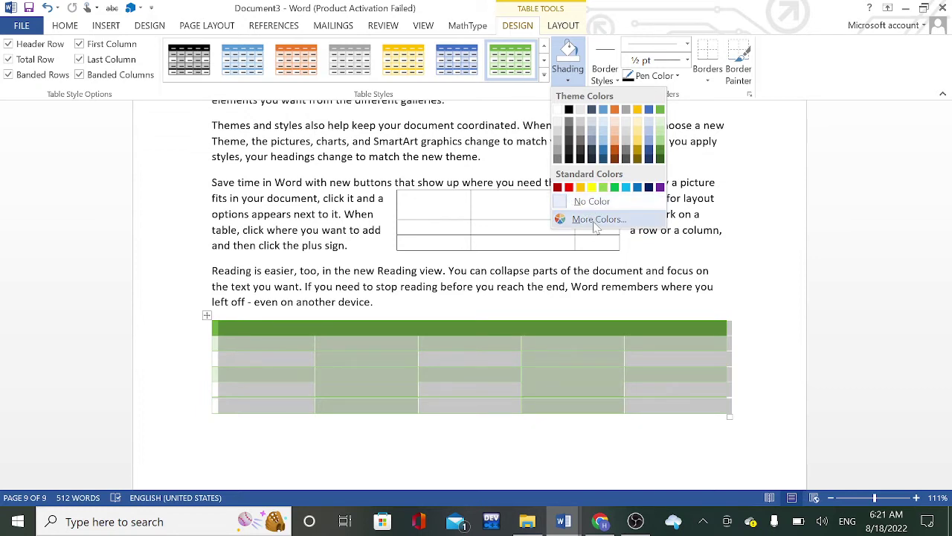
Step: Shade the whole table a custom purple of about RGB 135, 67, 116 from More Colors
click(596, 219)
click(442, 215)
click(452, 251)
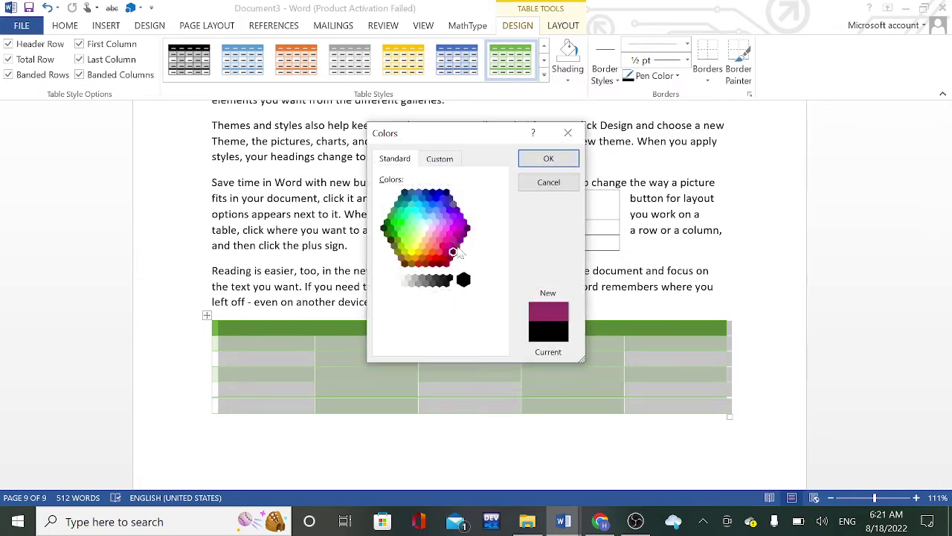
click(436, 265)
click(443, 258)
click(440, 158)
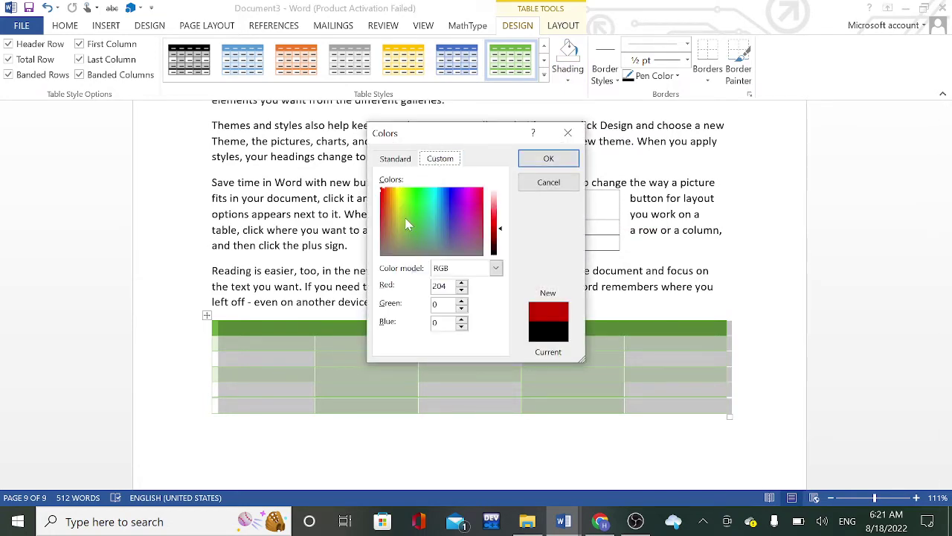
click(471, 231)
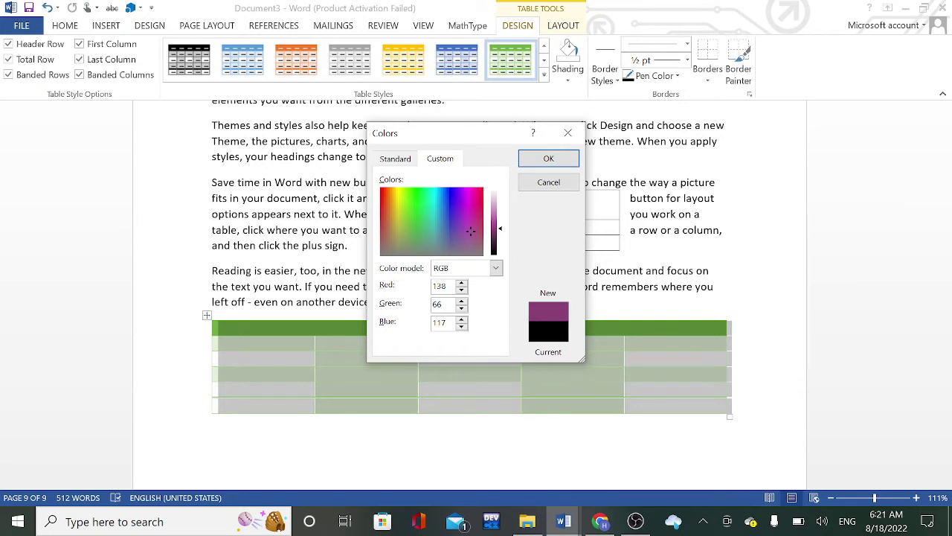
triple_click(461, 290)
click(462, 301)
click(539, 158)
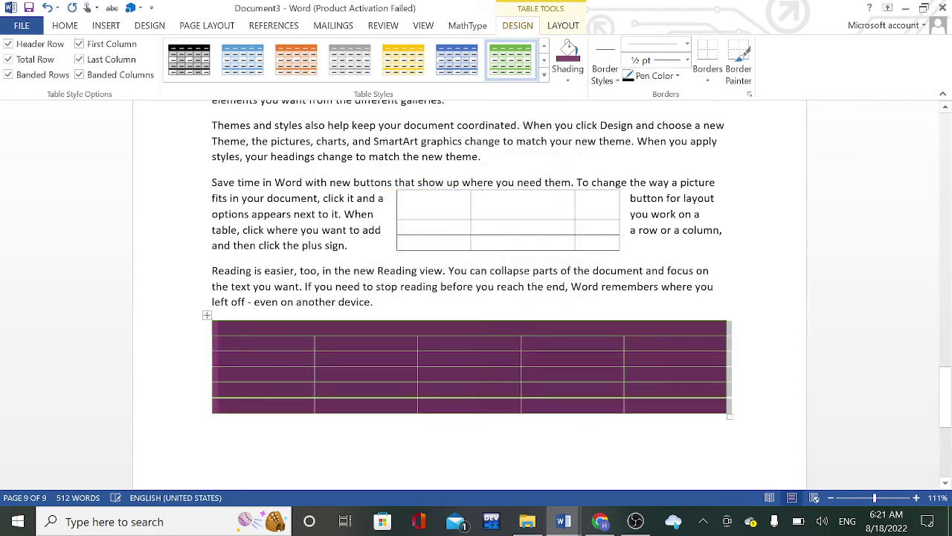
click(373, 301)
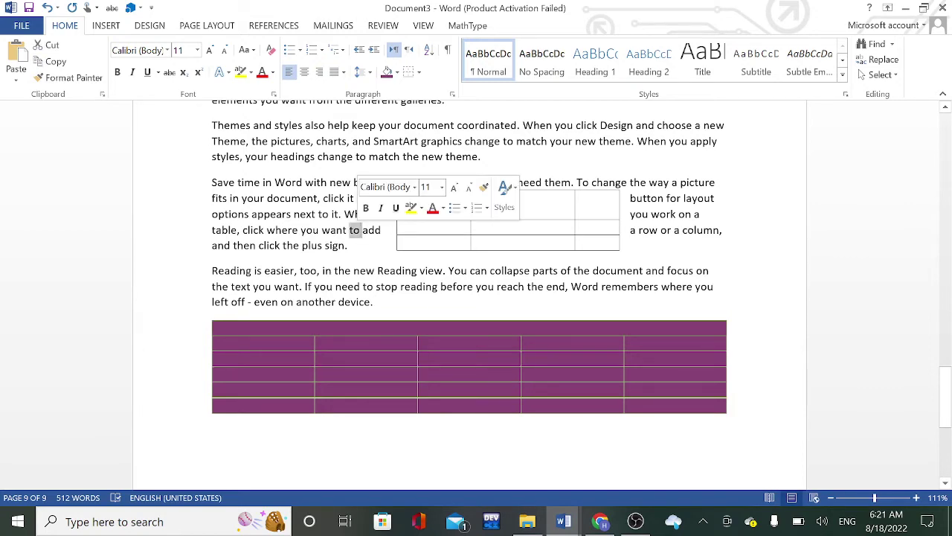
Step: Place the cursor inside the purple table and bring up the Table Tools Design ribbon
click(347, 245)
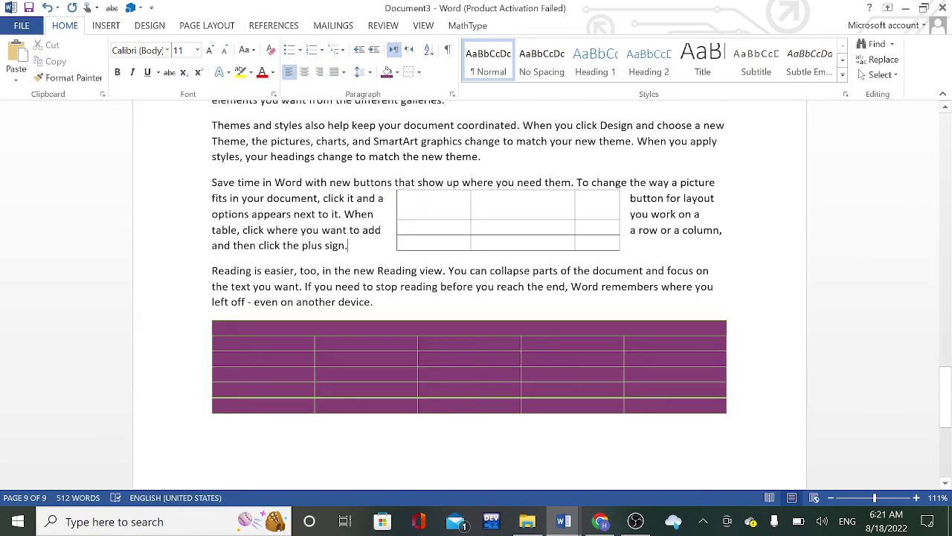
scroll(469, 298, up, 2)
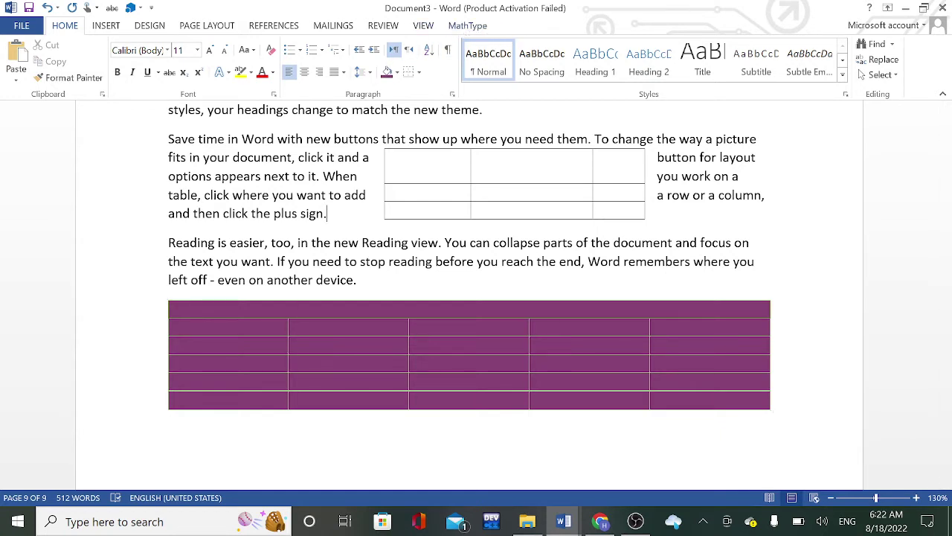
click(296, 326)
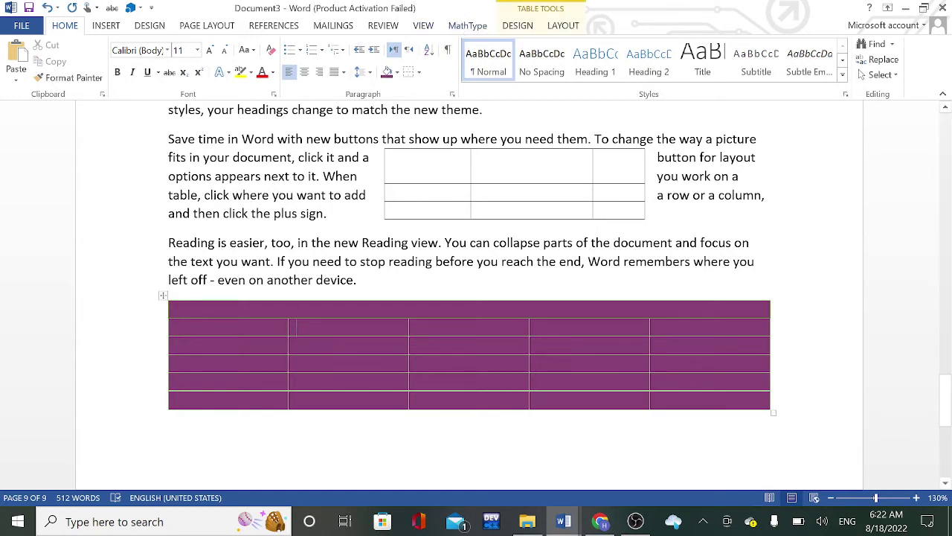
click(520, 25)
click(560, 25)
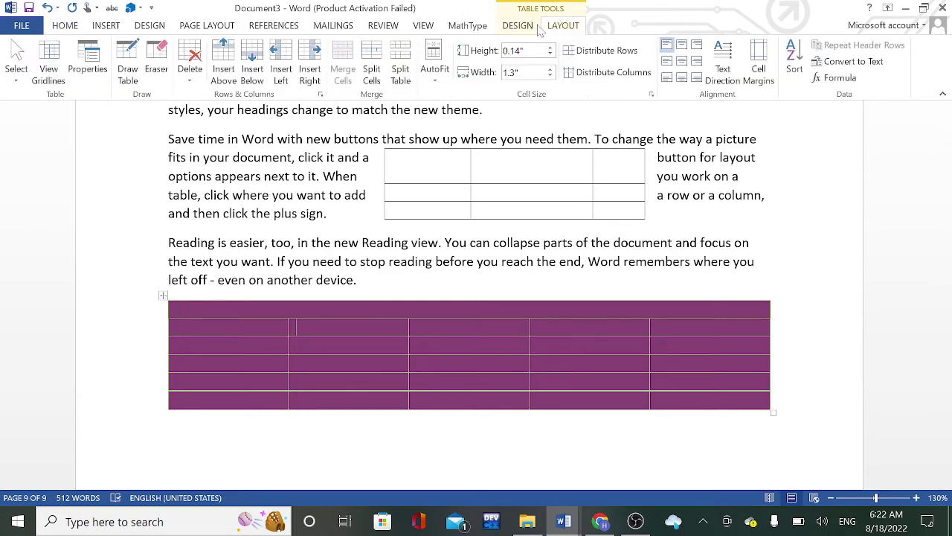
click(539, 27)
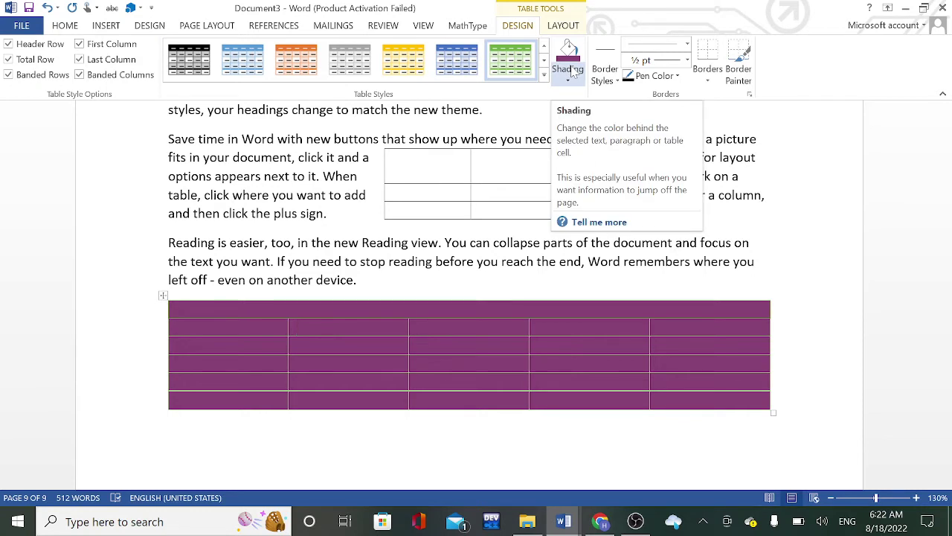
Step: Leave the shading unchanged and bring up the theme Border Styles gallery
click(582, 83)
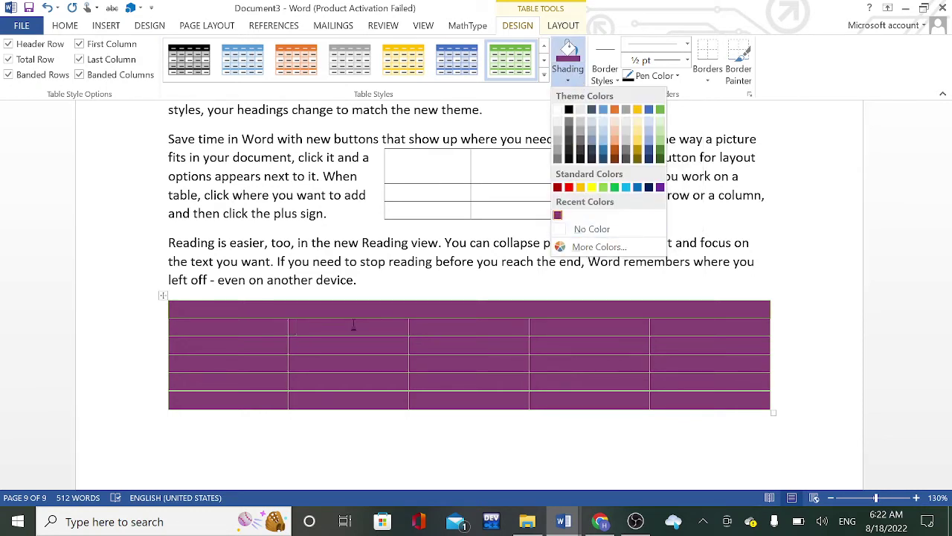
key(Escape)
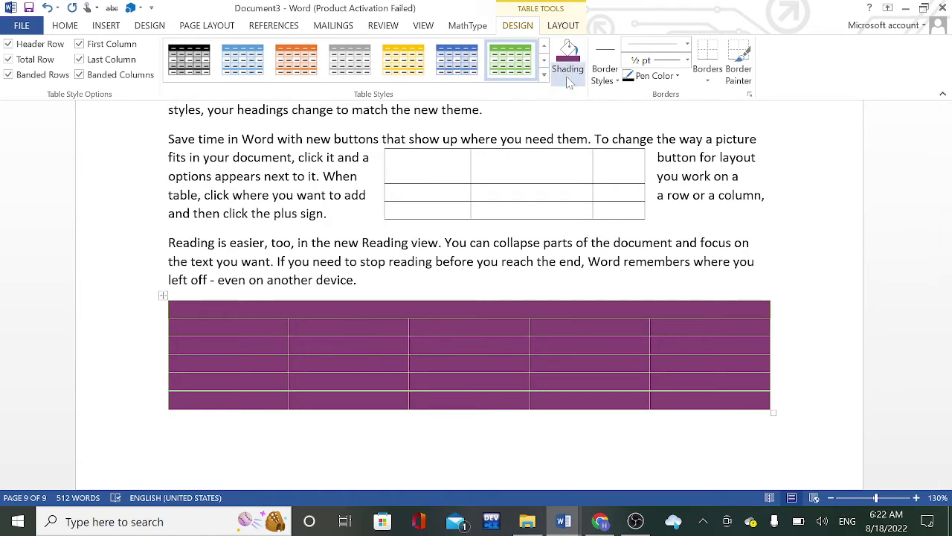
click(569, 79)
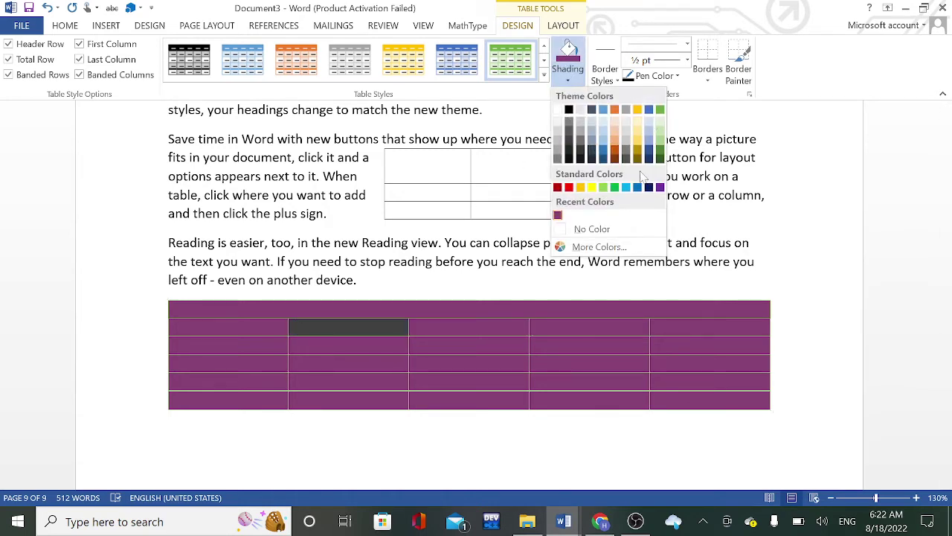
click(520, 96)
click(616, 82)
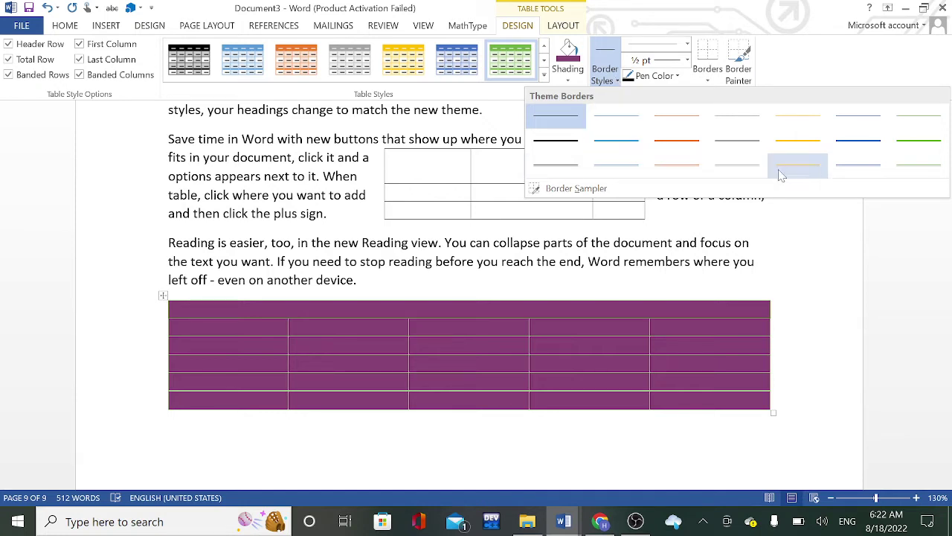
Step: Paint the small table's top and left borders with a thin gold border style
click(822, 167)
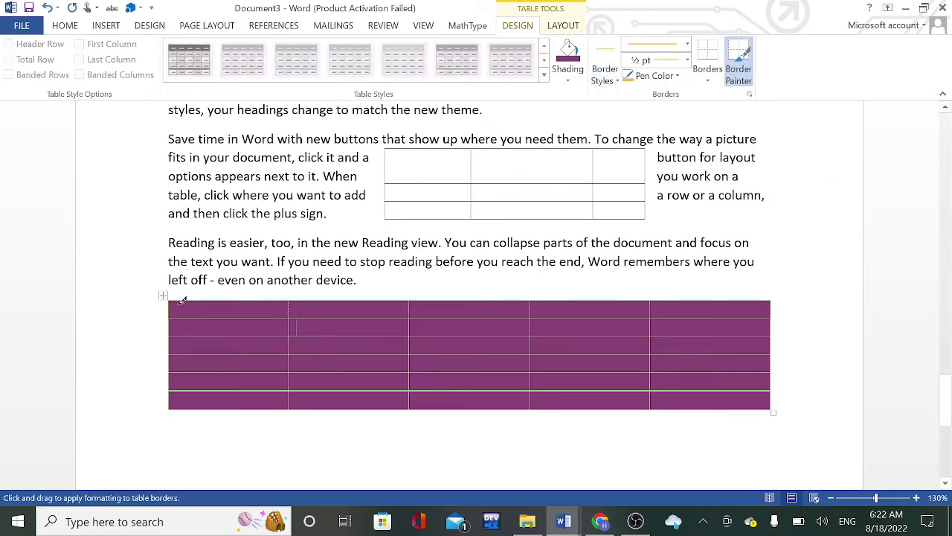
drag(182, 295, 610, 292)
drag(386, 149, 385, 218)
key(Escape)
scroll(529, 194, up, 10)
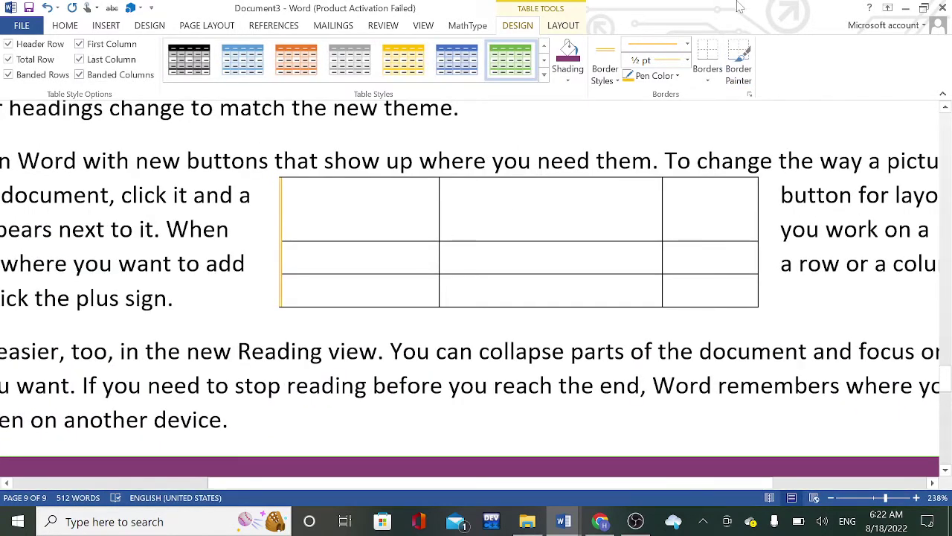
Step: Paint an orange line under the top-left cell and a wavy 3/4 pt top-row column divider
click(604, 79)
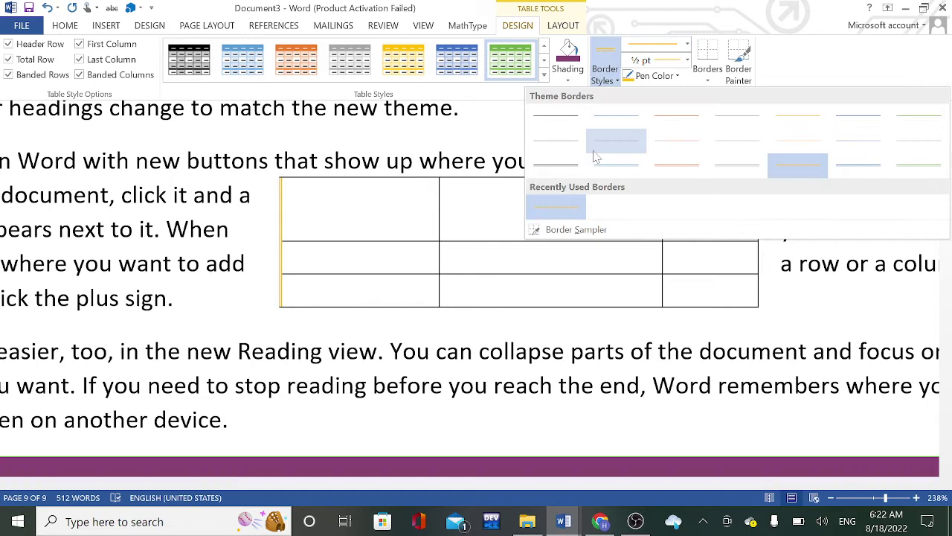
click(679, 166)
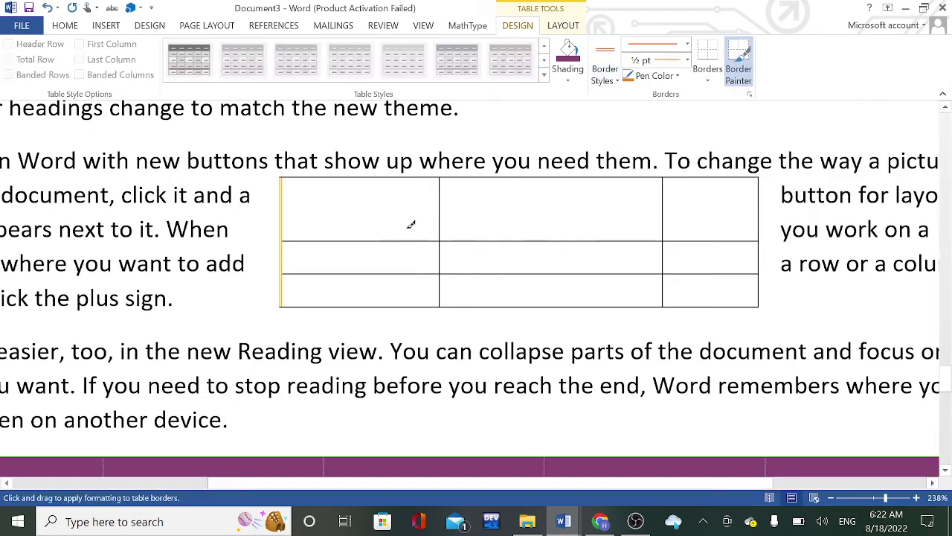
click(368, 237)
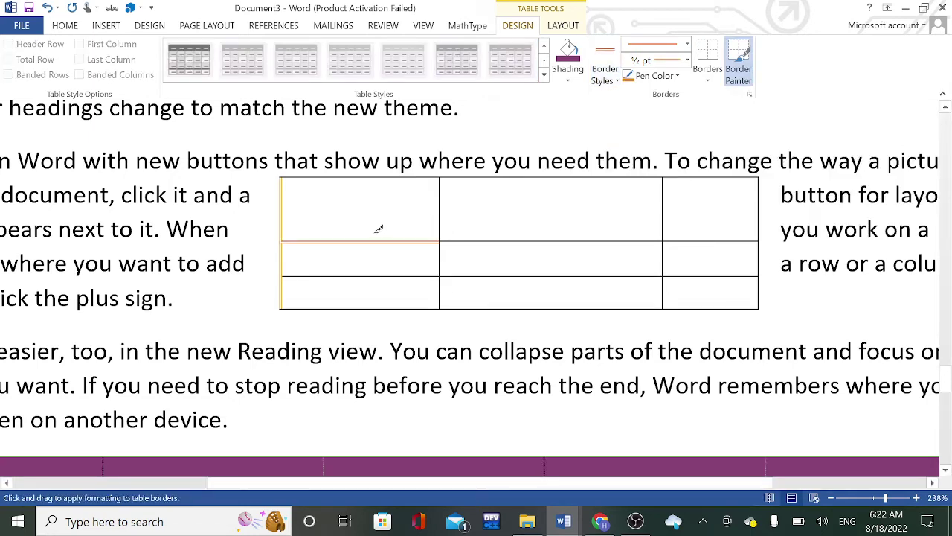
click(686, 45)
scroll(670, 279, down, 3)
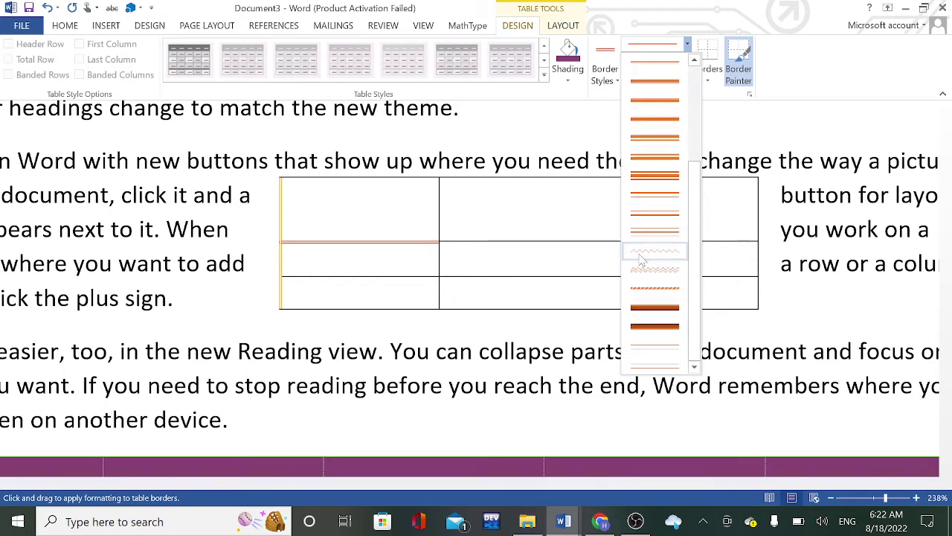
click(642, 267)
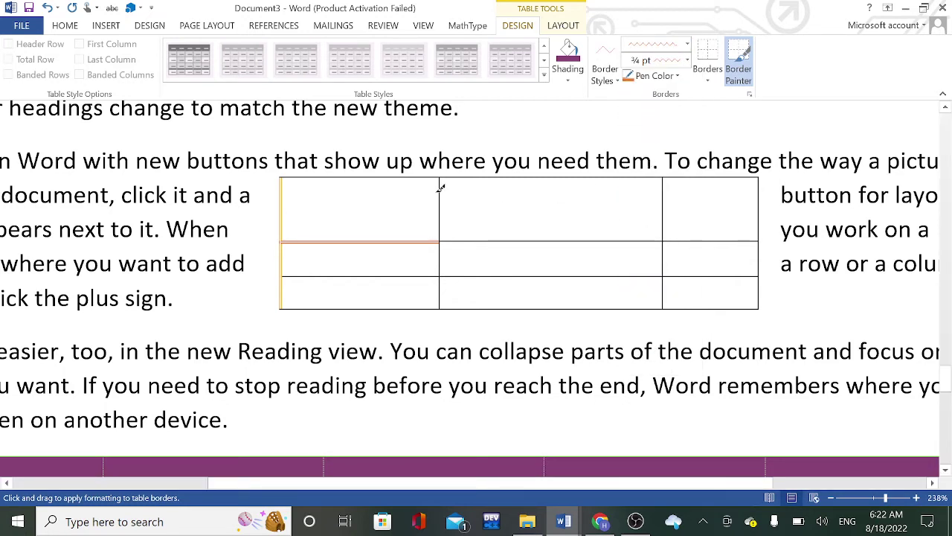
drag(440, 188, 444, 209)
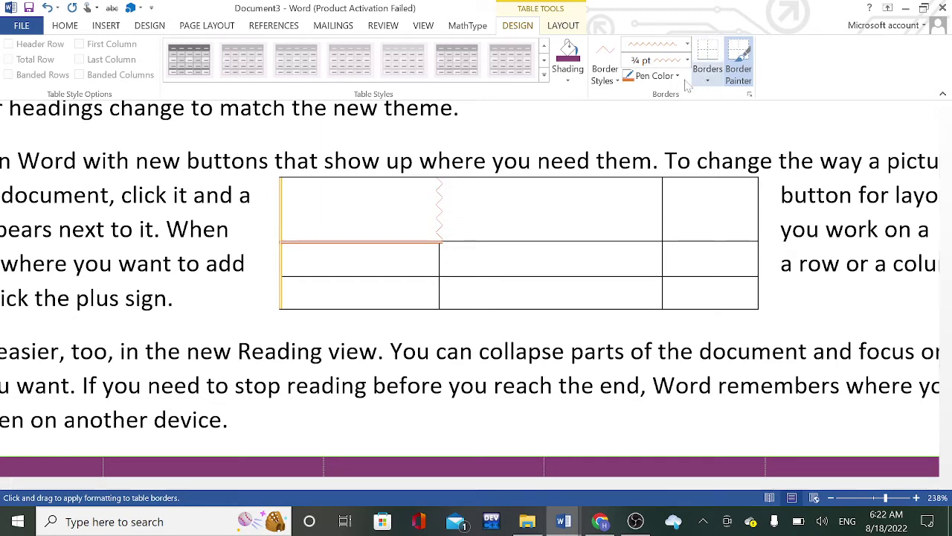
Step: Switch the pen to black and paint a zigzag border between rows 2 and 3 across the table
click(654, 75)
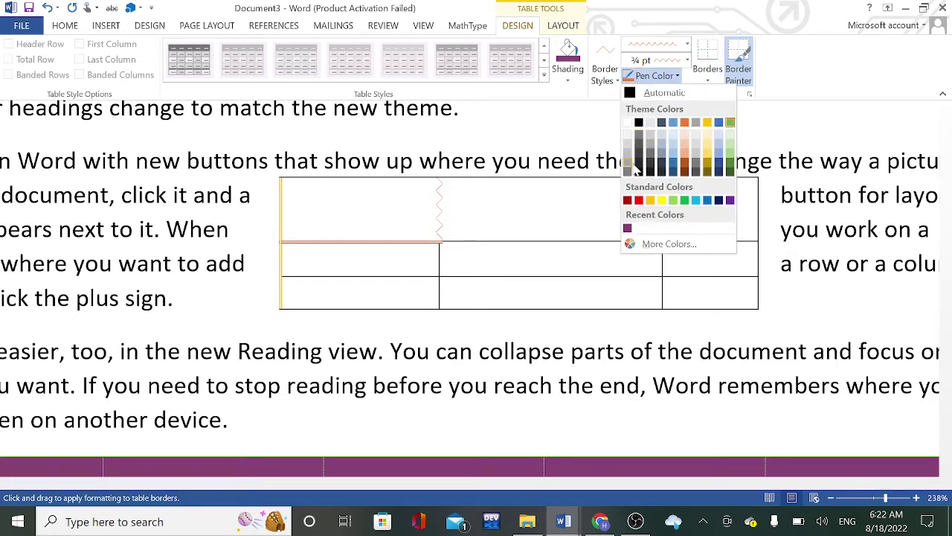
click(637, 162)
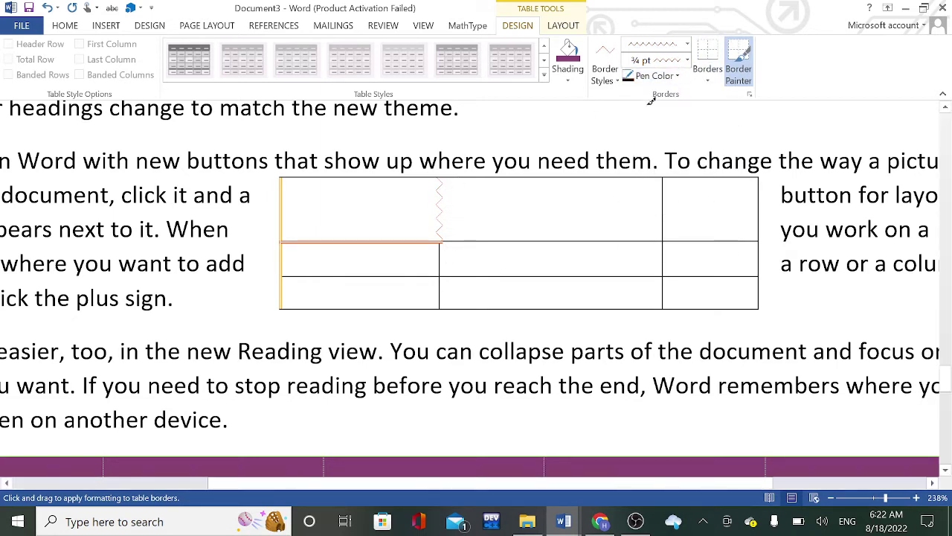
click(350, 276)
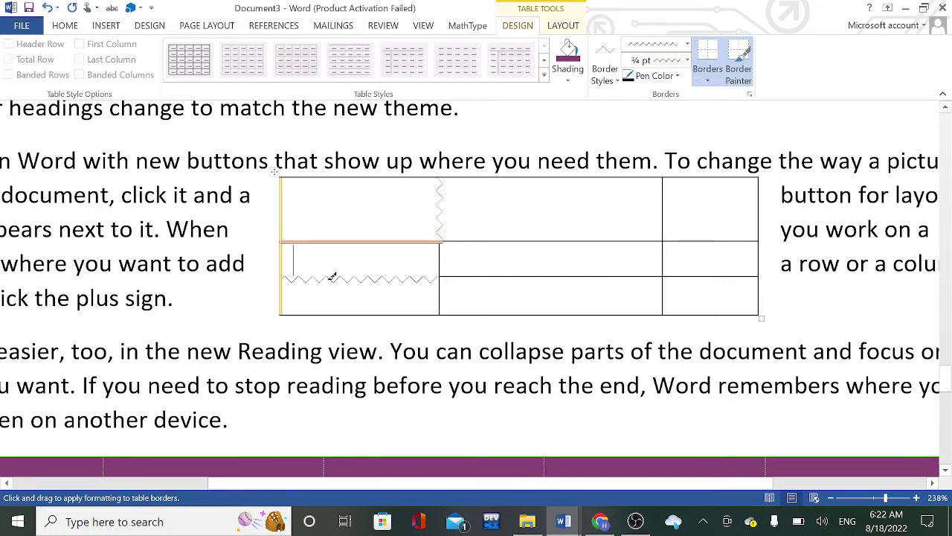
click(531, 276)
click(544, 276)
click(718, 275)
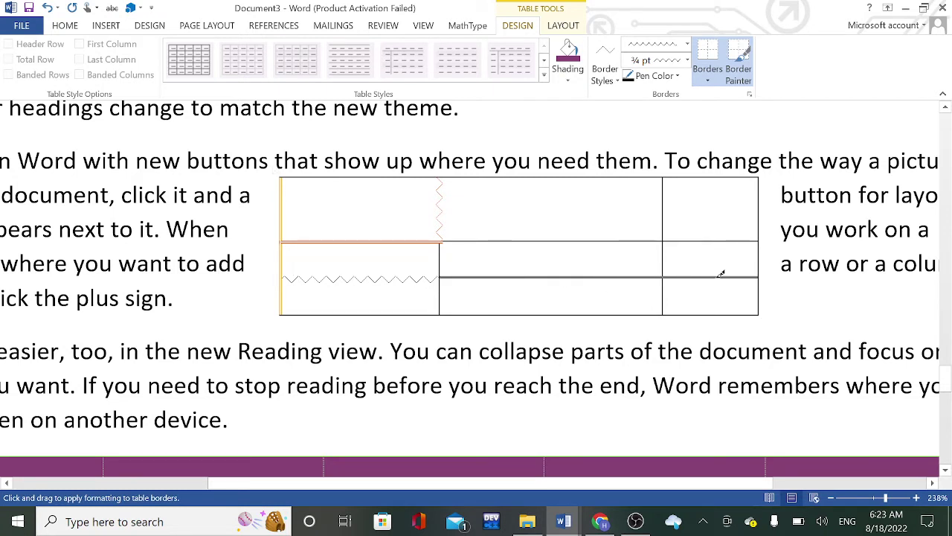
click(721, 274)
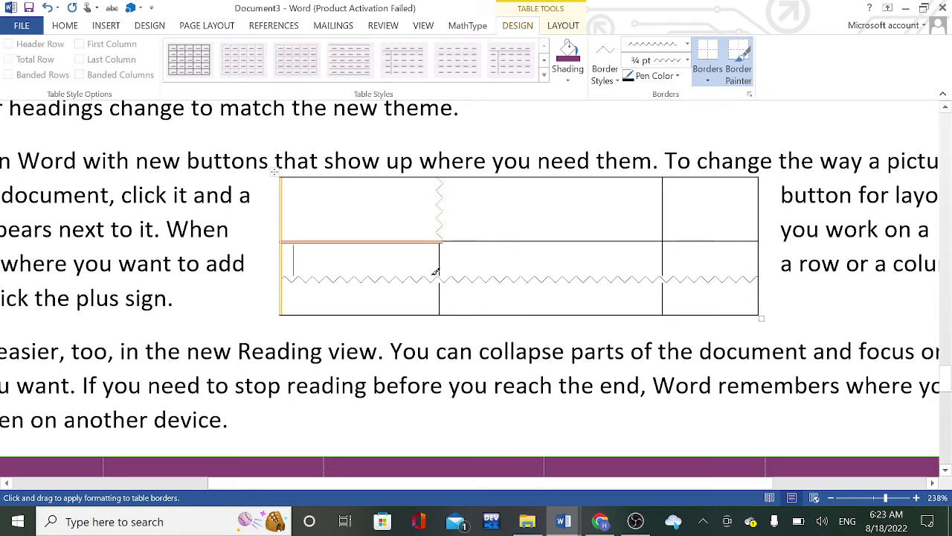
click(708, 81)
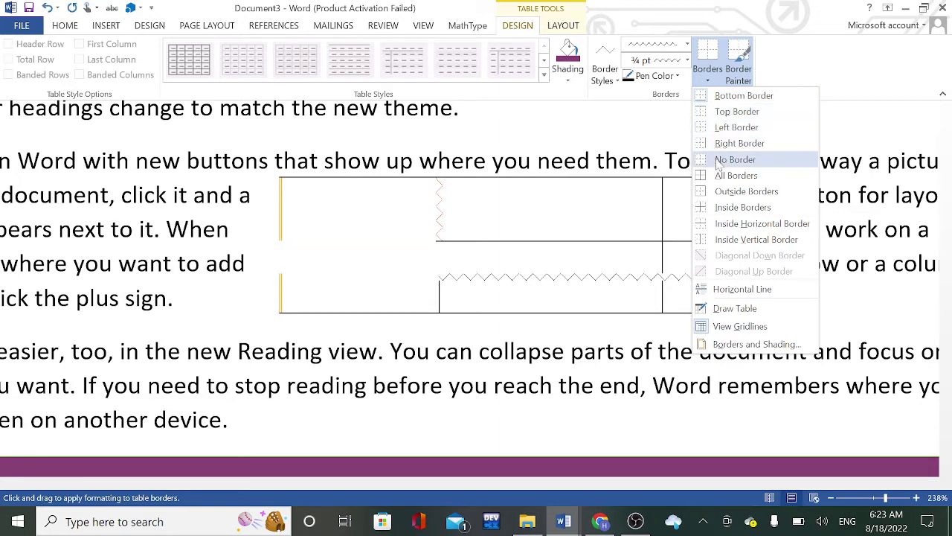
Step: Type fdkjdfj, fgdg, gdfg and dgdg into the purple table's second-row cells
click(550, 215)
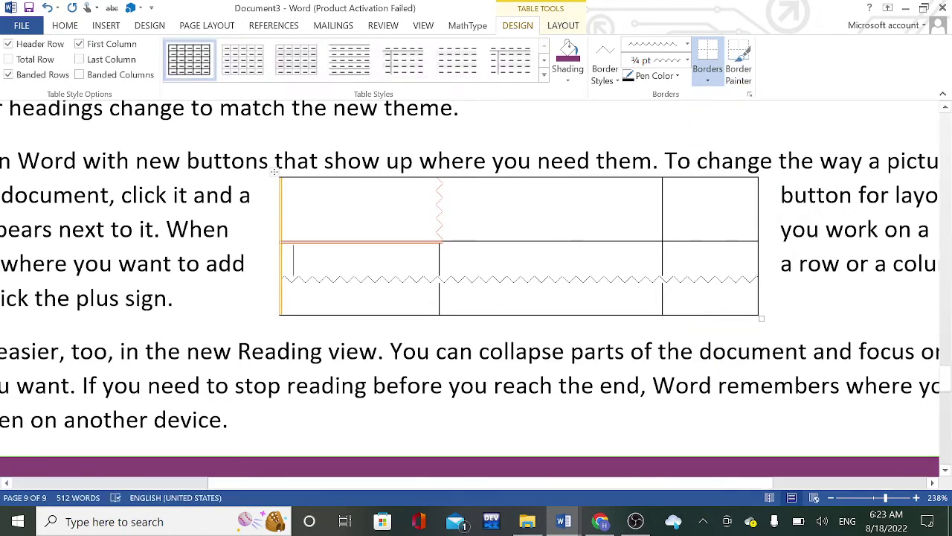
click(344, 215)
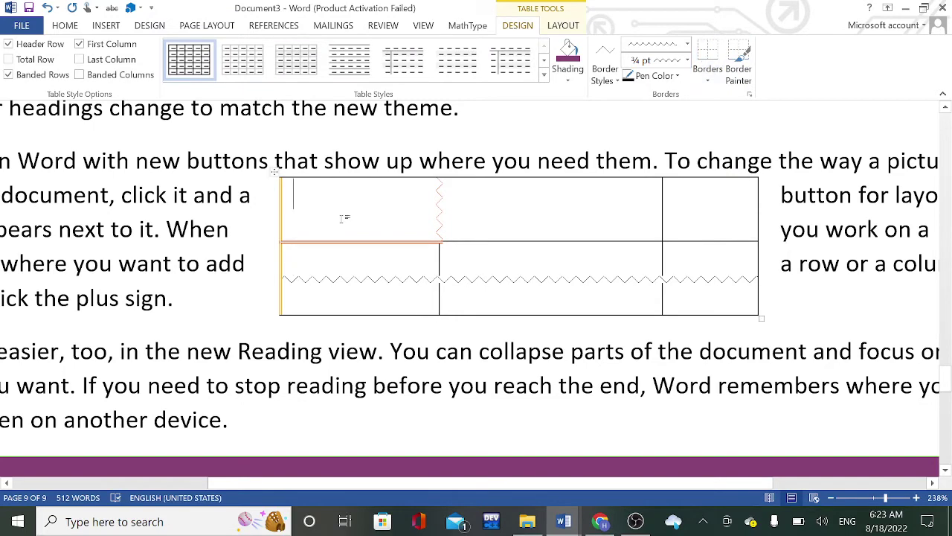
ctrl+scroll(345, 218, down, 3)
ctrl+scroll(344, 217, down, 2)
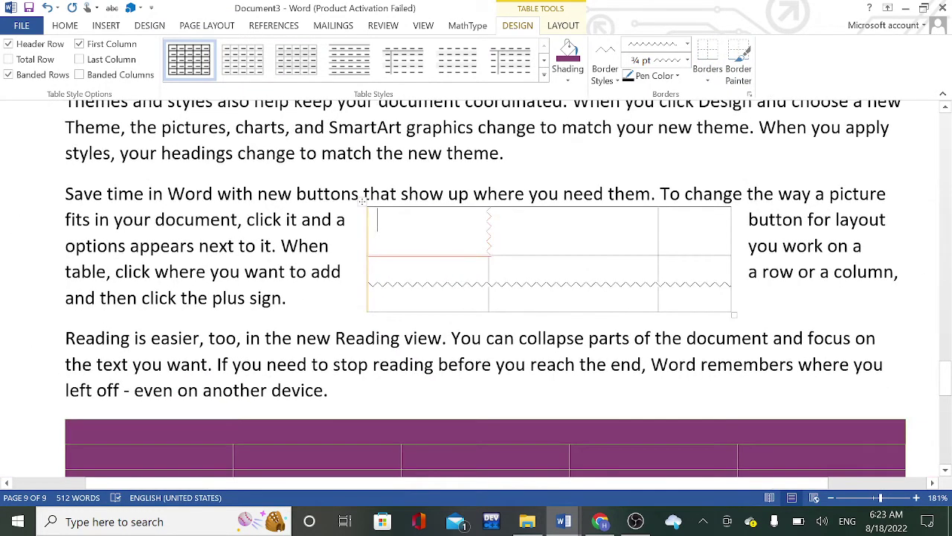
ctrl+scroll(344, 217, down, 2)
scroll(483, 290, down, 1)
scroll(483, 290, down, 1)
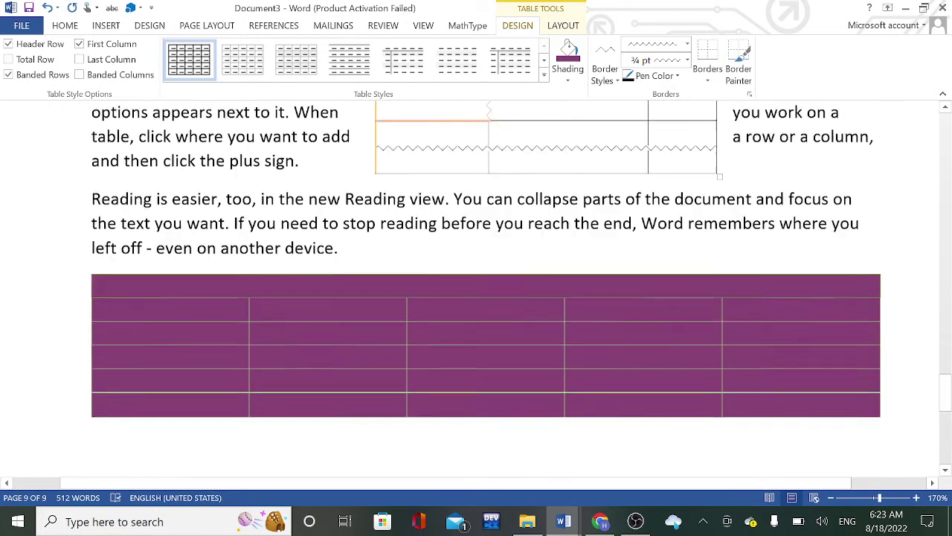
click(138, 314)
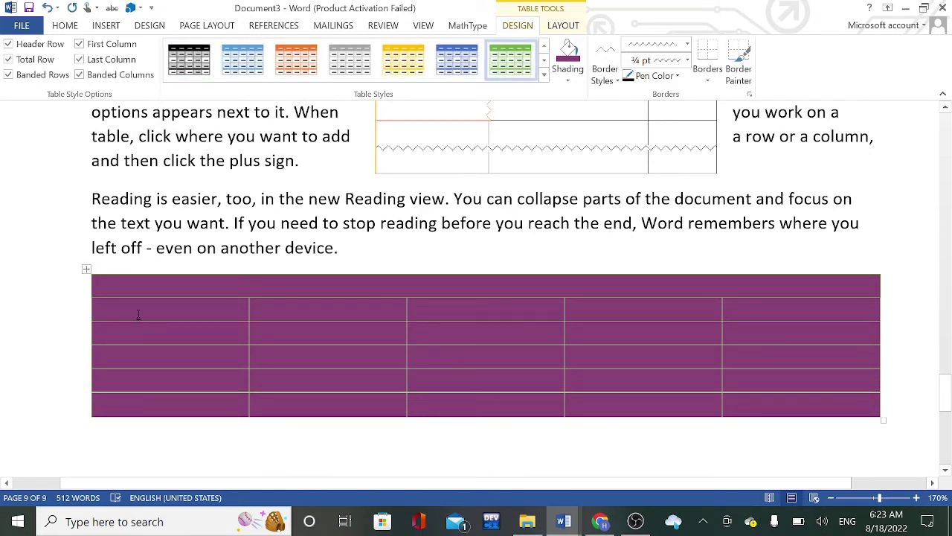
text(fdkjdfj)
text(fgdg)
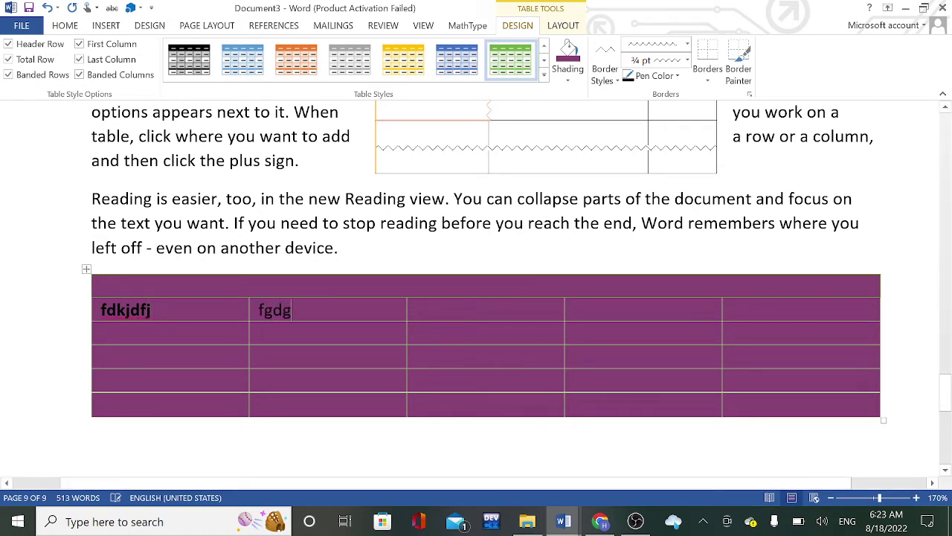
text(gdfg)
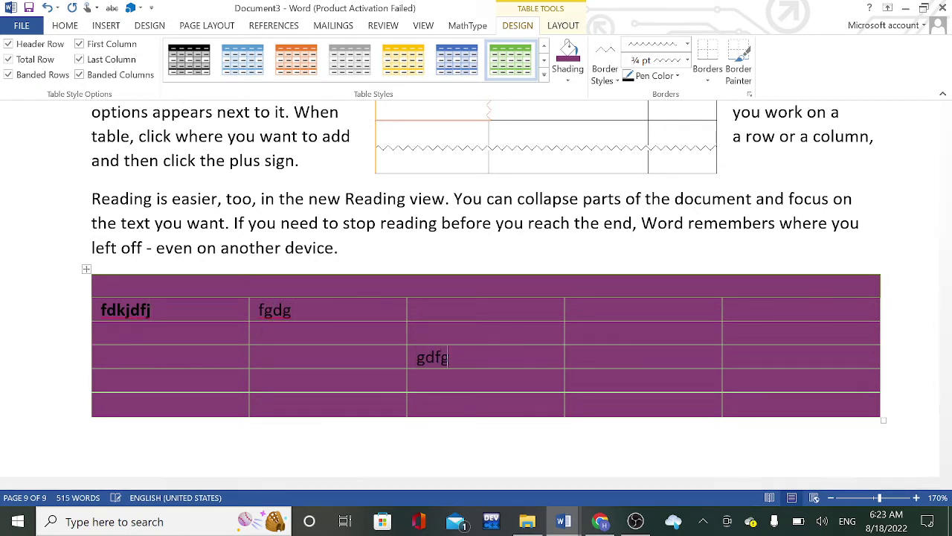
text(dgdg)
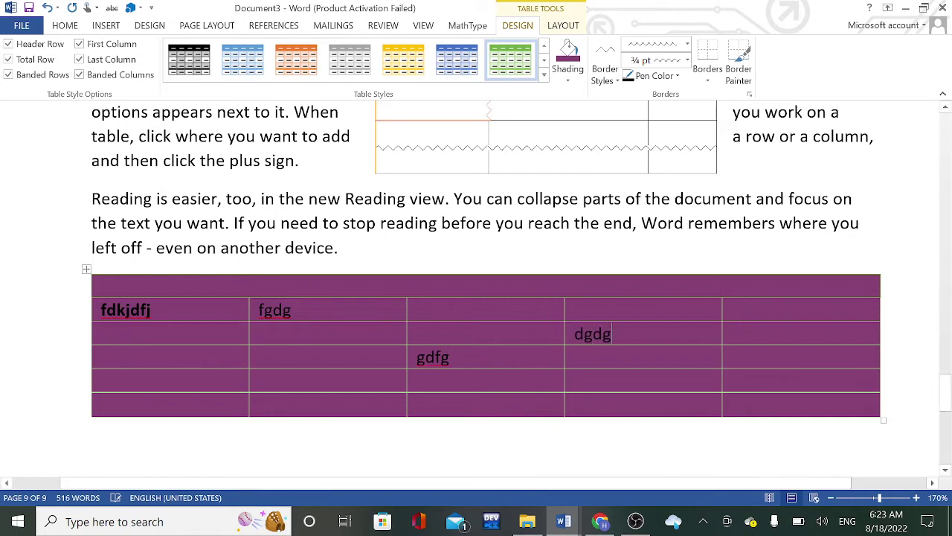
Step: Type gdfg in the third row's last cell, then select the whole purple table
click(773, 334)
text(gdfg)
click(85, 267)
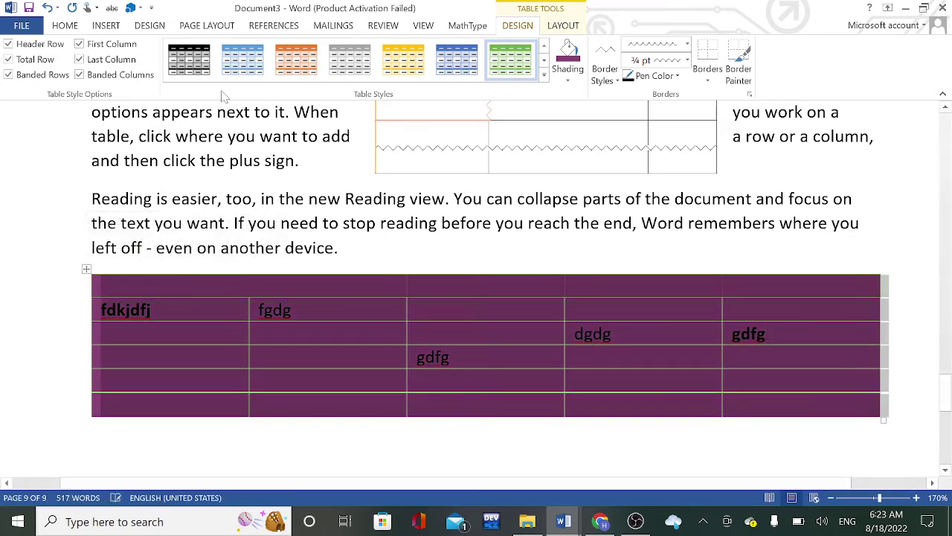
click(61, 25)
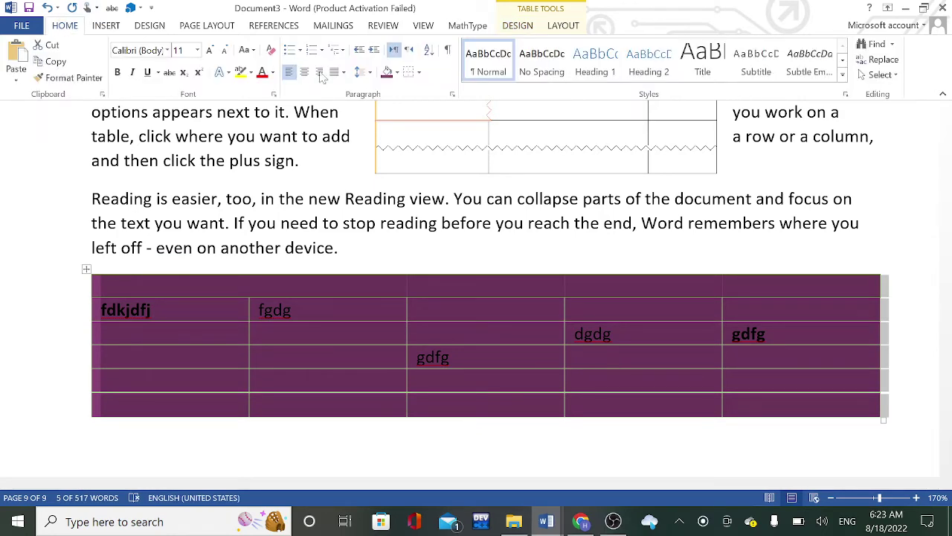
Step: Remove all borders from the purple table with No Border
click(419, 72)
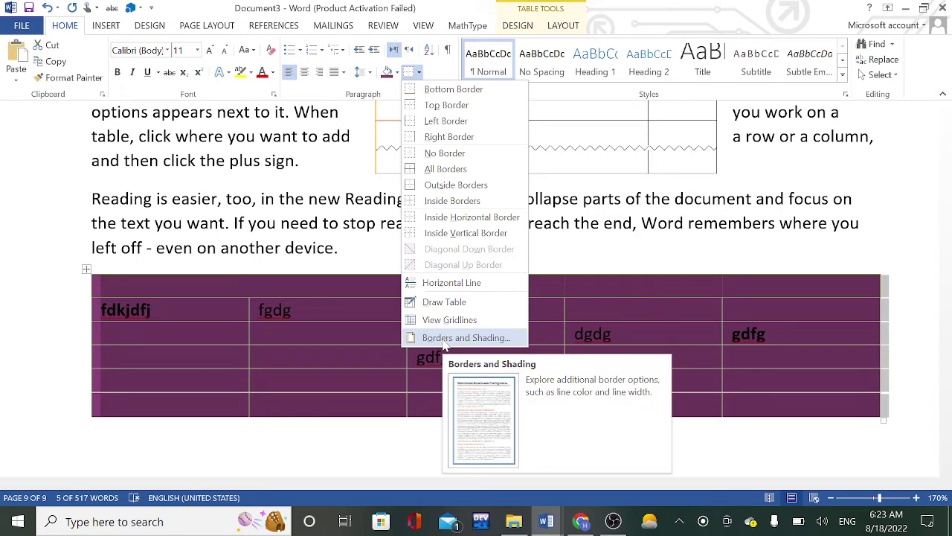
click(569, 30)
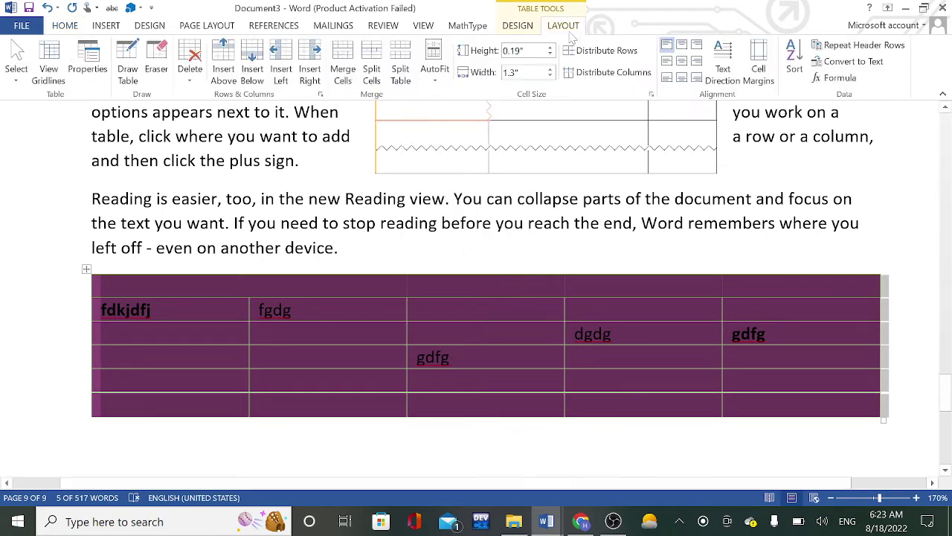
click(507, 25)
click(698, 82)
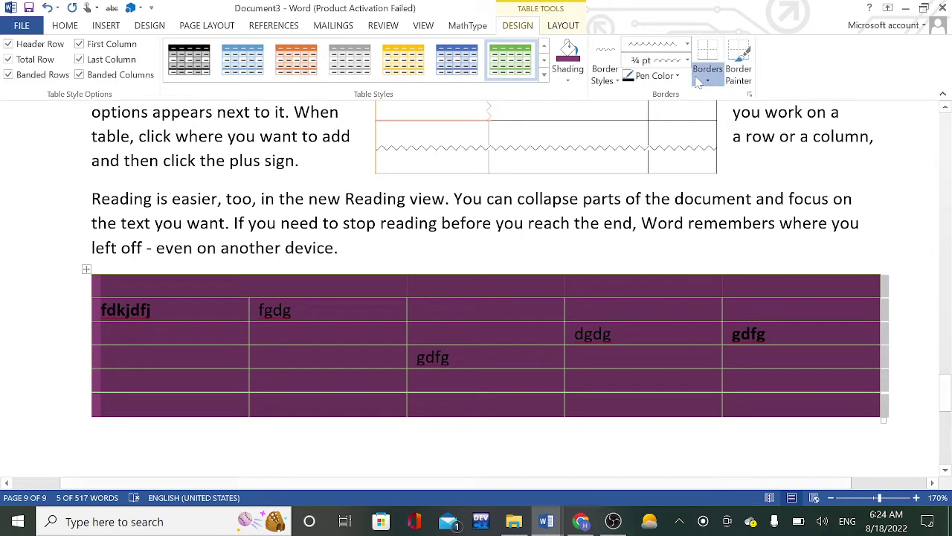
click(698, 82)
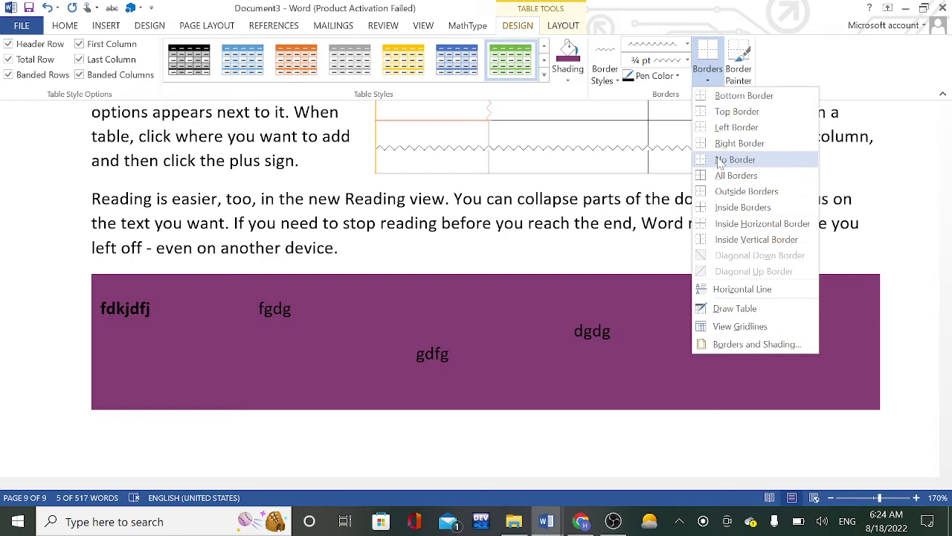
click(719, 160)
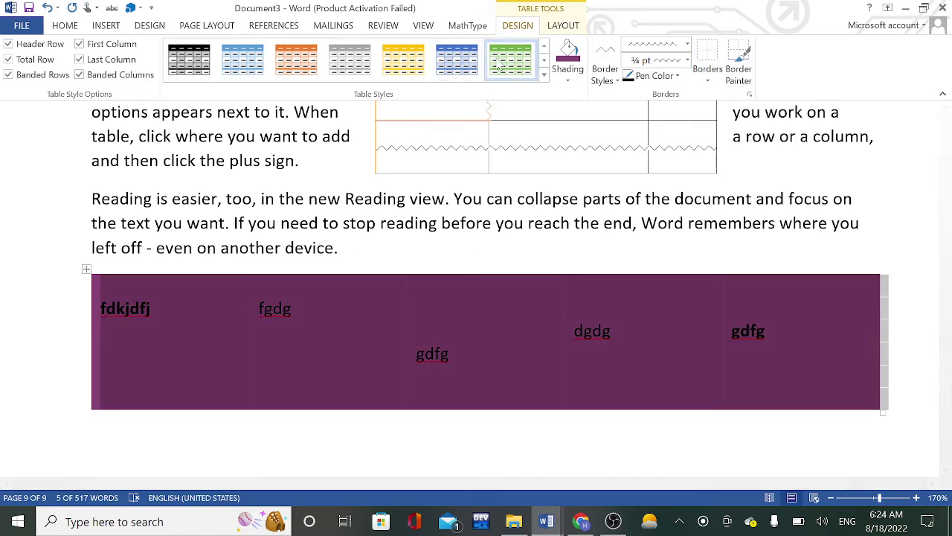
Step: Clear the table style from the purple table, leaving only its plain text
click(546, 77)
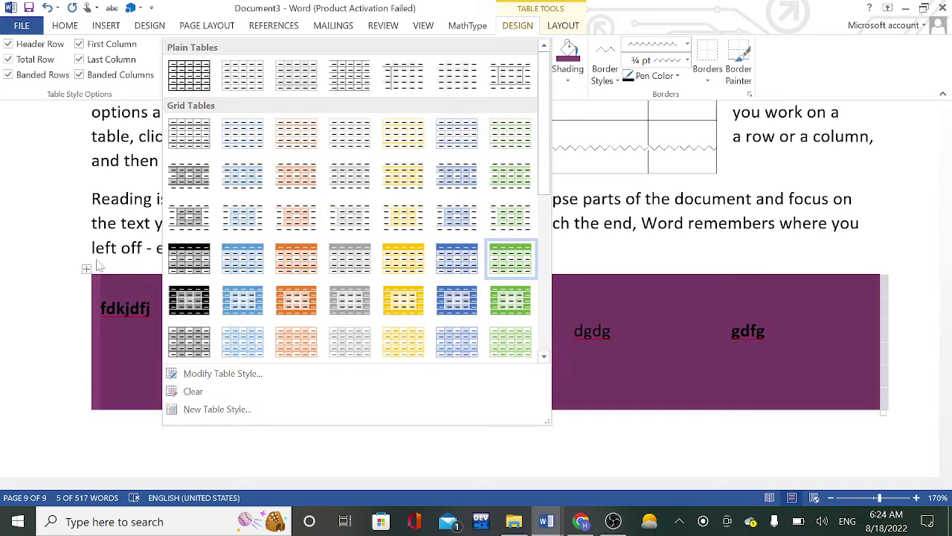
click(190, 391)
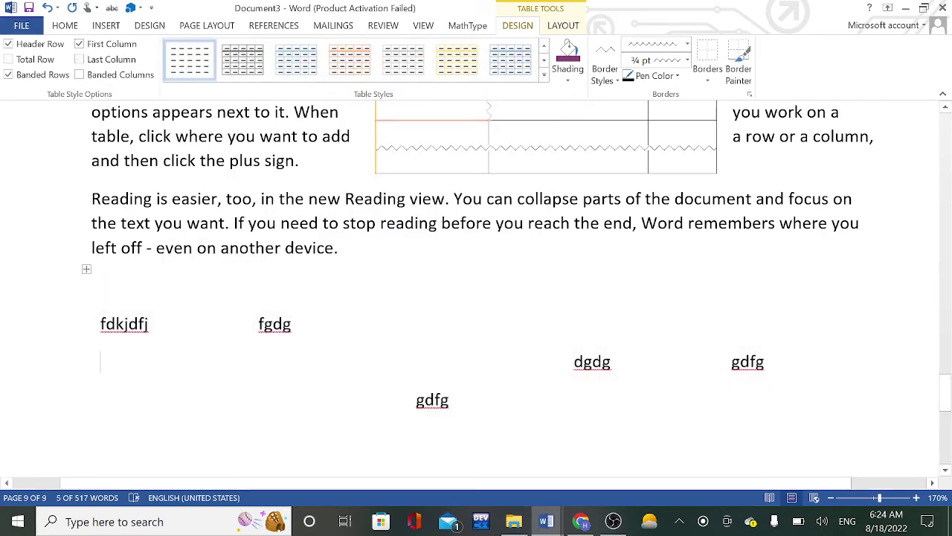
click(234, 363)
click(385, 223)
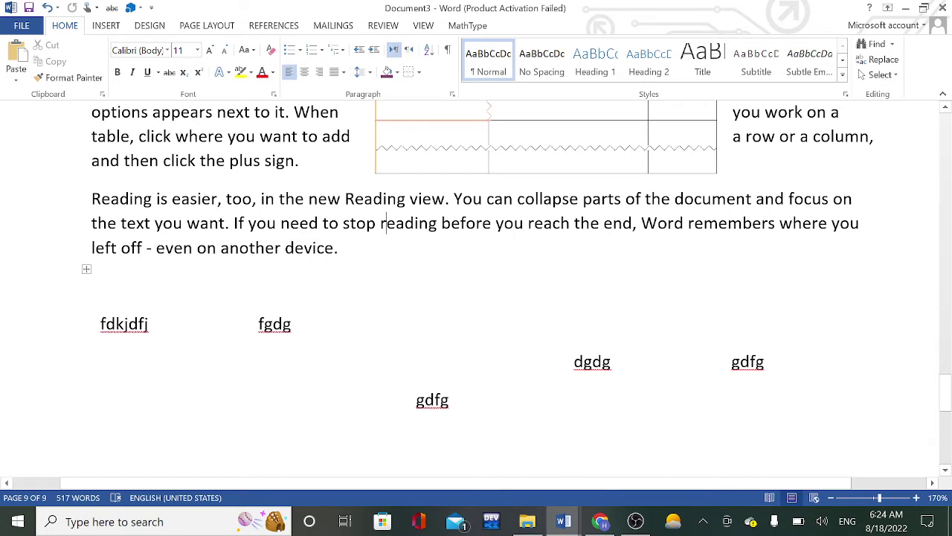
Step: Number the small table's first column 1, 2, 3
scroll(257, 309, down, 1)
scroll(257, 310, up, 2)
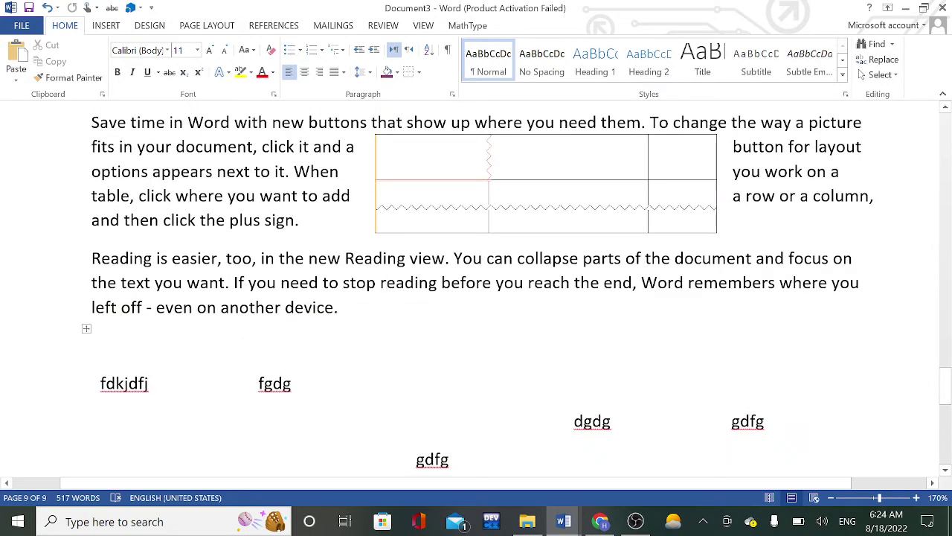
scroll(438, 237, up, 1)
click(439, 234)
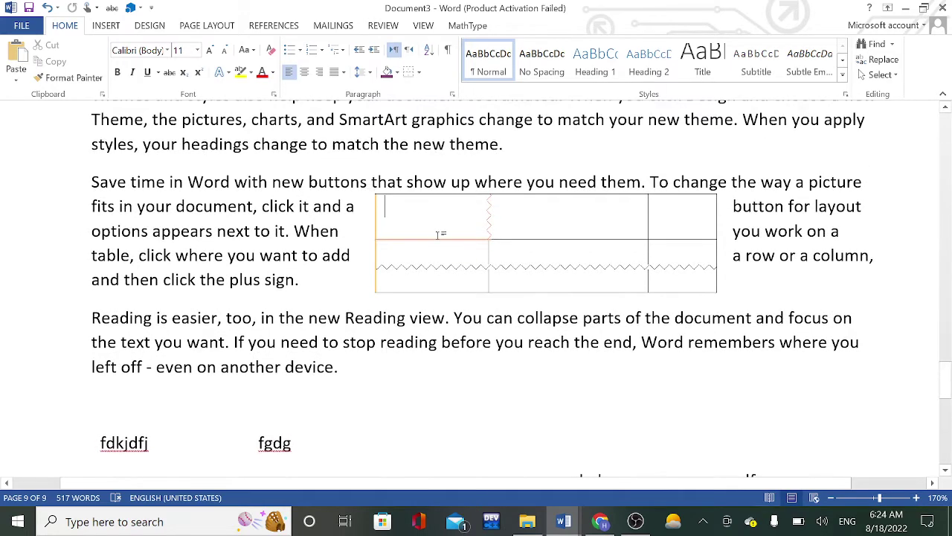
text(1 )
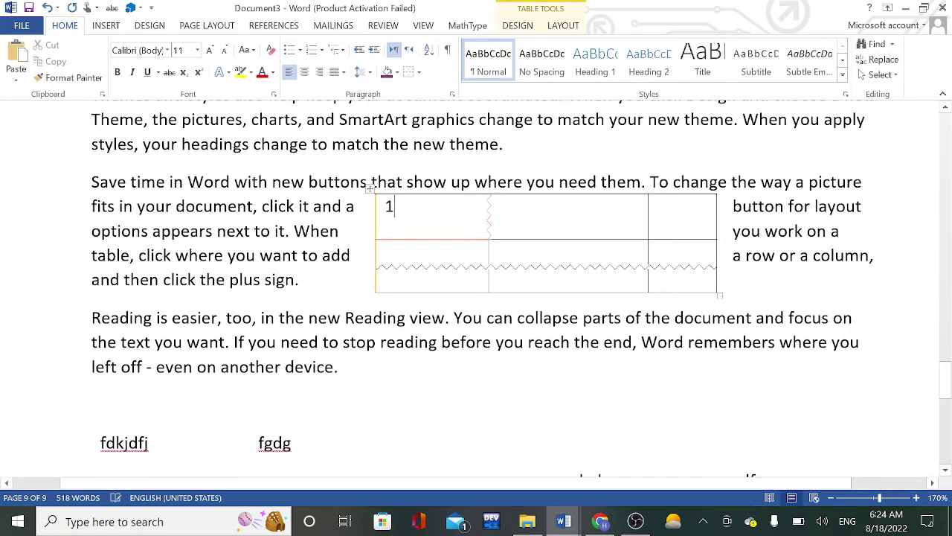
text(2)
key(Down)
text(3)
Step: Label the small table's right column a, b, c and select the whole table
click(692, 223)
text(a)
key(Down)
text(b)
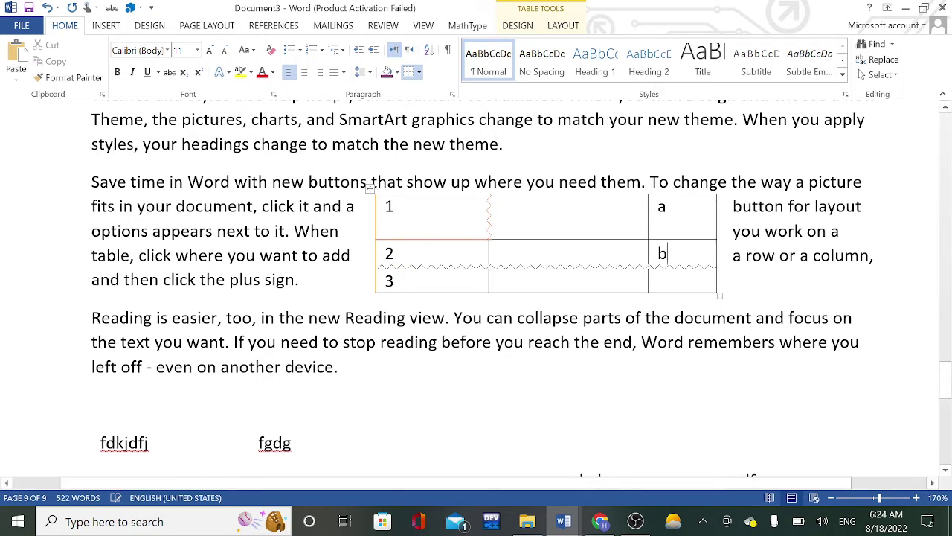
click(658, 281)
text(c)
click(369, 188)
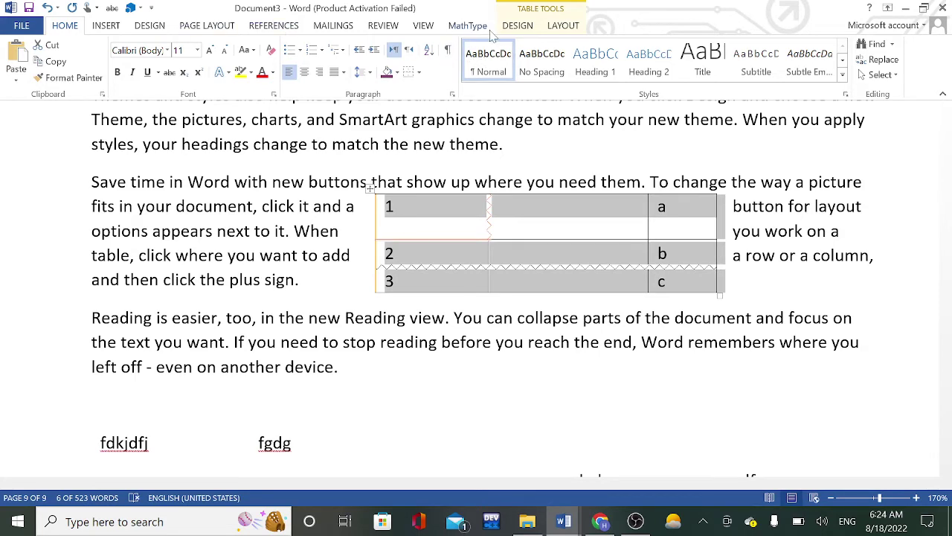
click(549, 30)
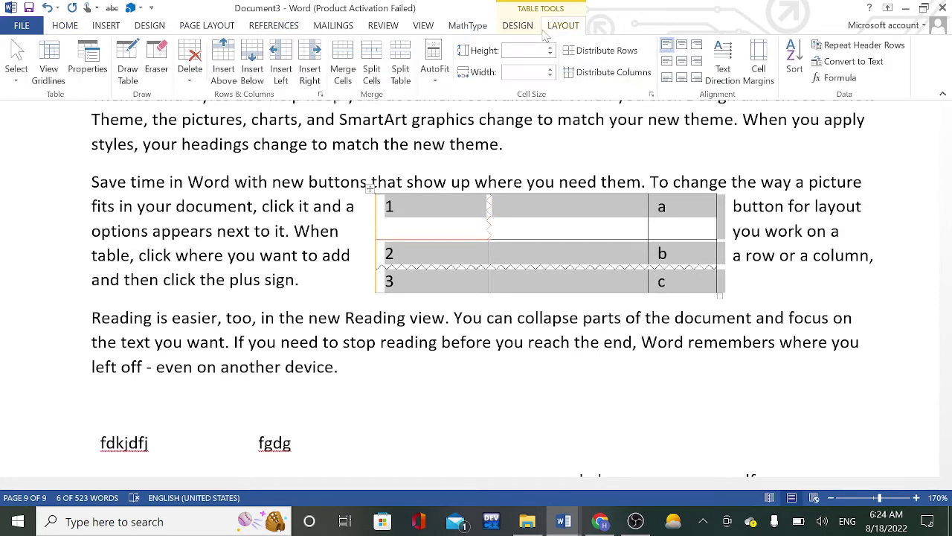
Step: Apply No Border to the small table, leaving only 1, 2, 3 and a, b, c visible
click(525, 25)
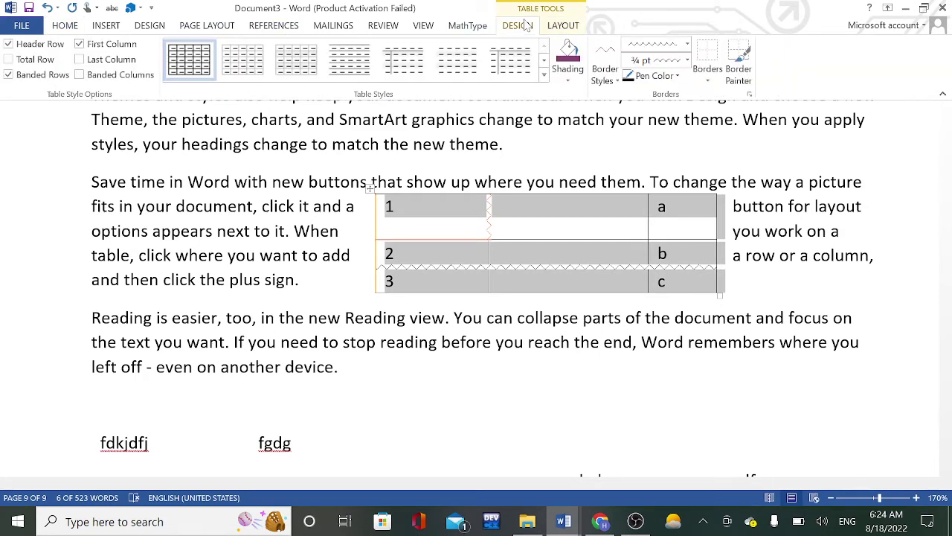
click(705, 70)
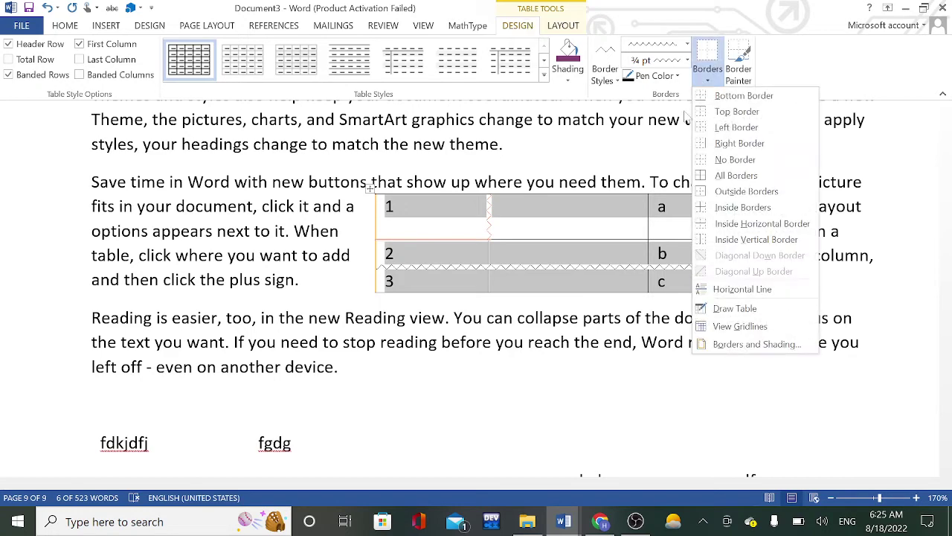
click(733, 161)
click(750, 317)
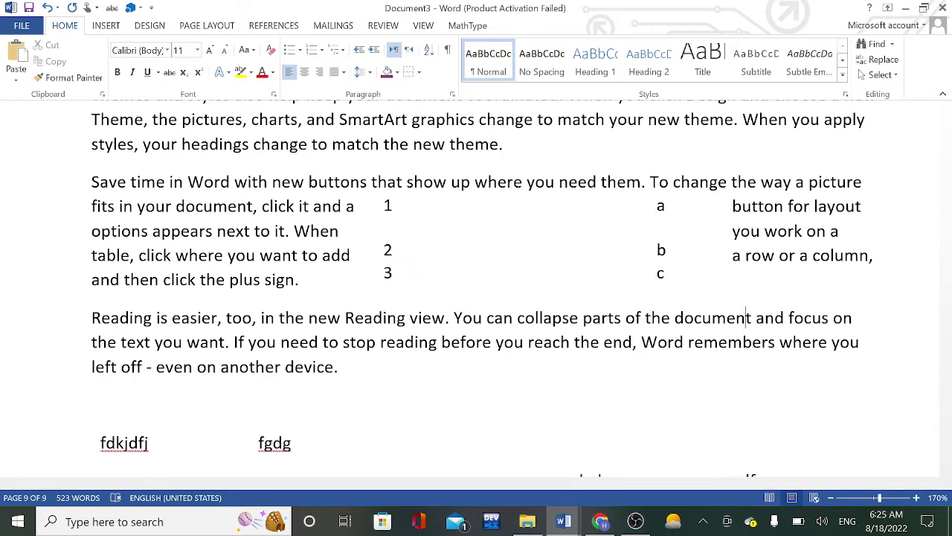
click(519, 439)
scroll(519, 439, up, 2)
scroll(82, 327, down, 3)
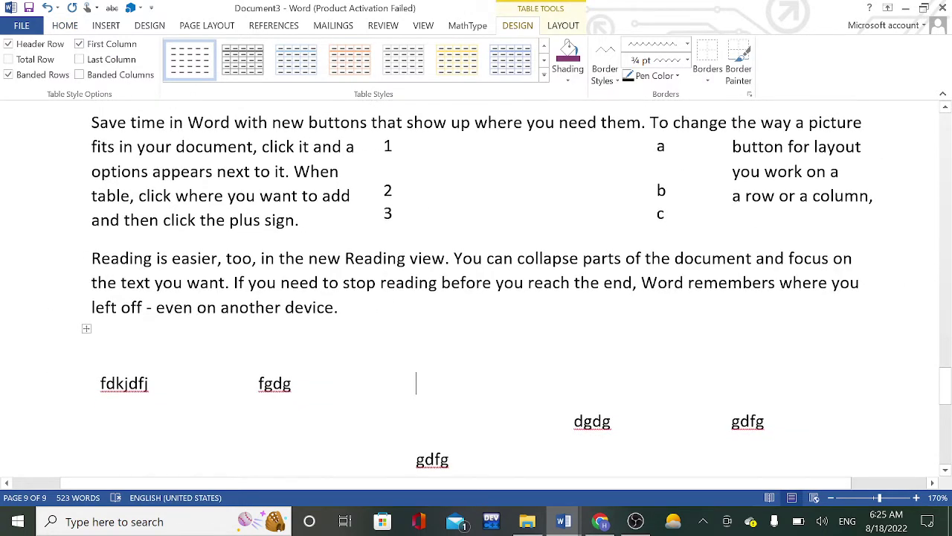
Step: Select the lower table and apply All Borders for wavy borders around every cell
click(87, 330)
scroll(90, 328, down, 2)
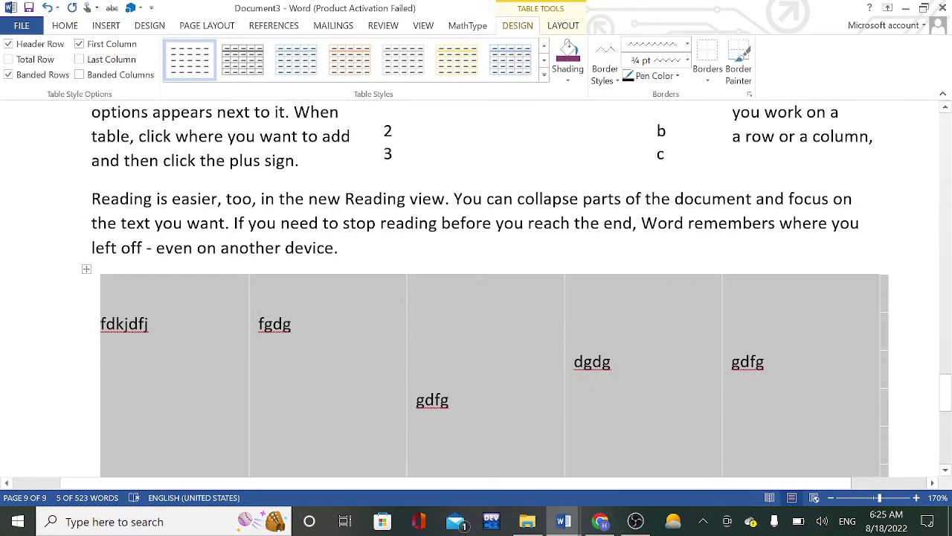
click(712, 75)
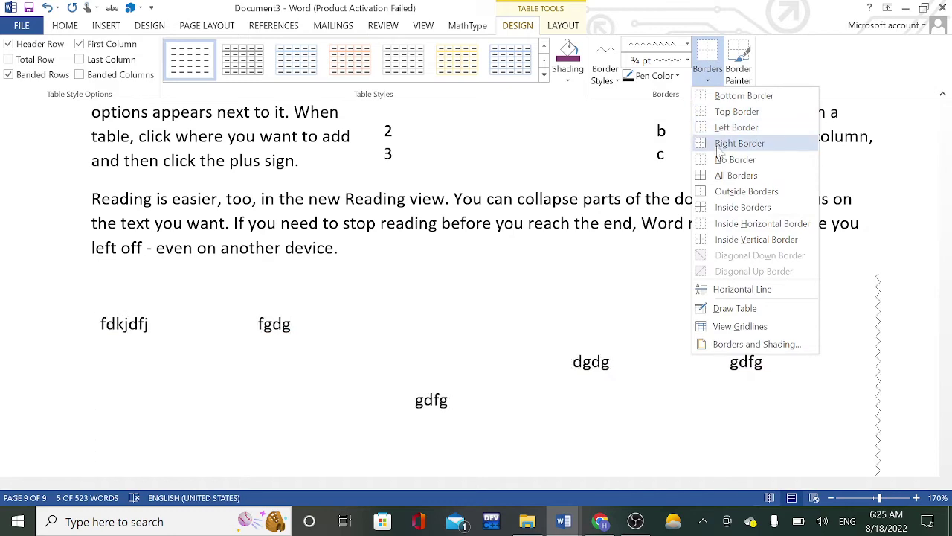
click(720, 175)
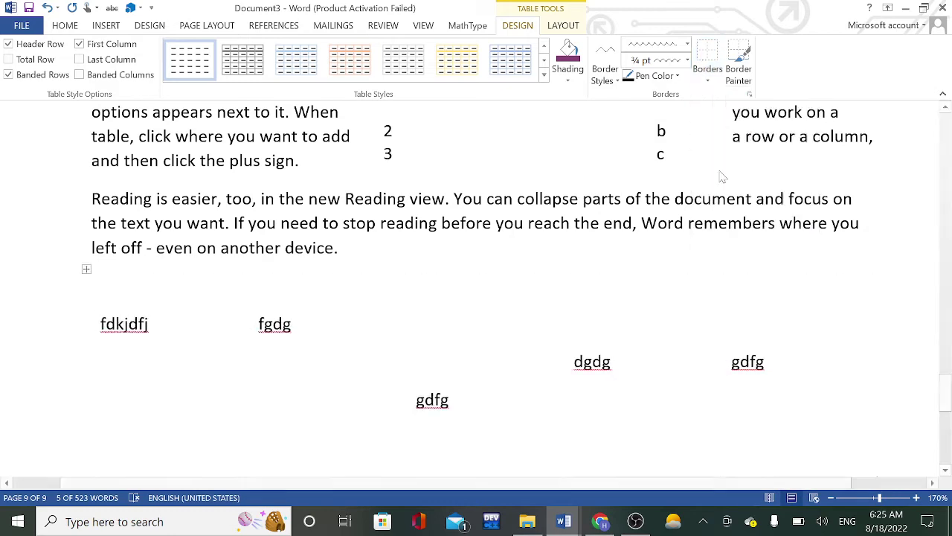
click(708, 74)
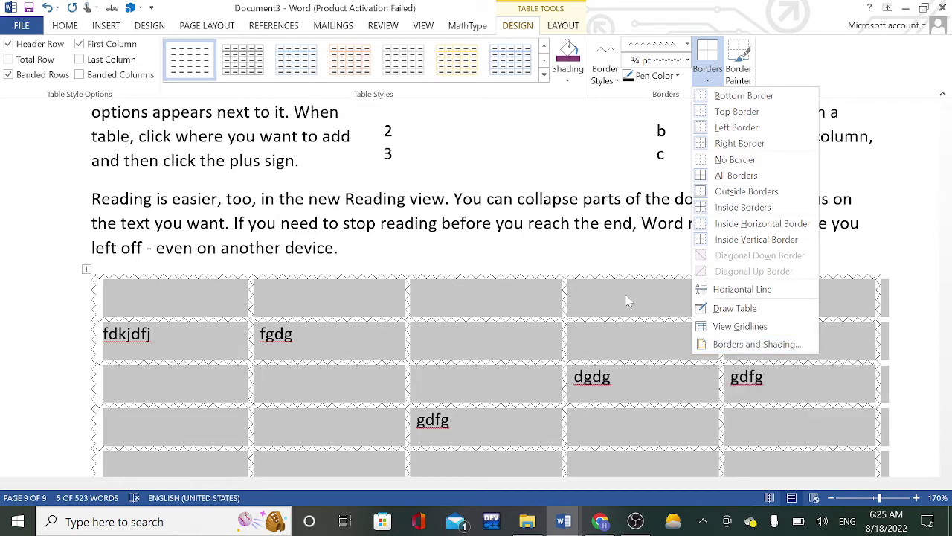
Step: Use Border Painter with a 3 pt double line along the lower table's top edge
key(Escape)
click(744, 82)
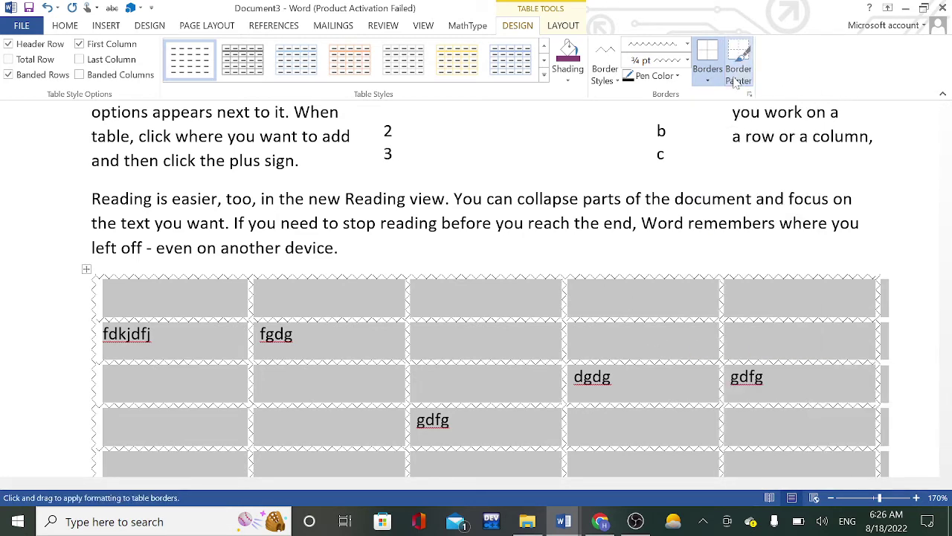
click(744, 78)
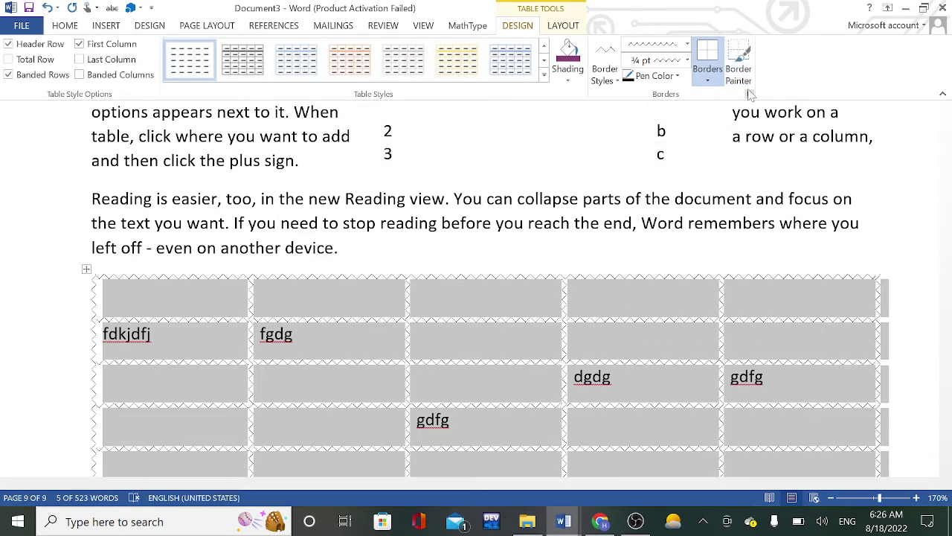
click(744, 79)
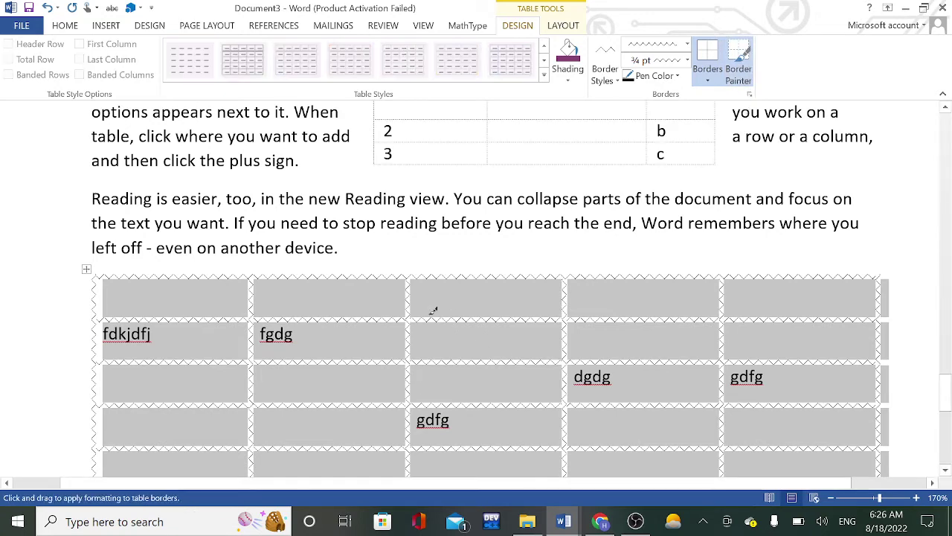
drag(415, 281, 567, 274)
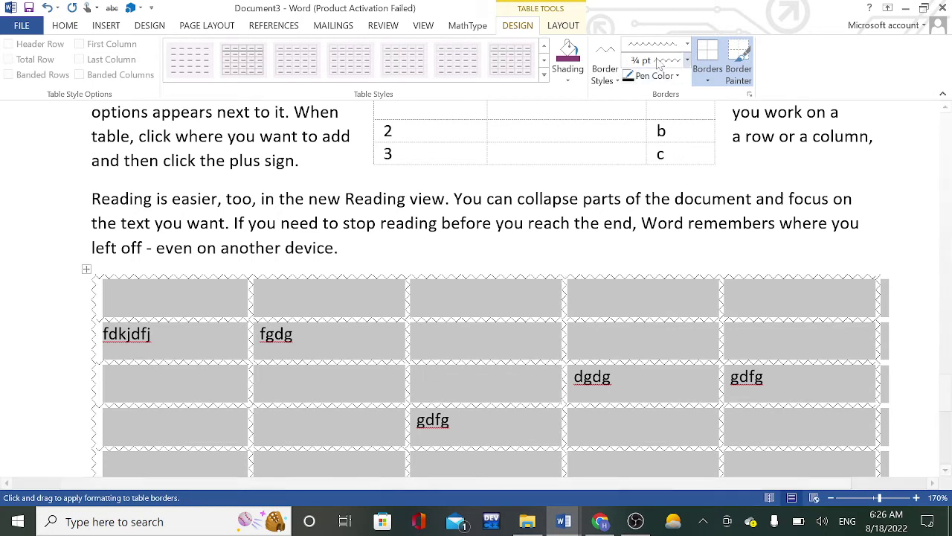
click(673, 62)
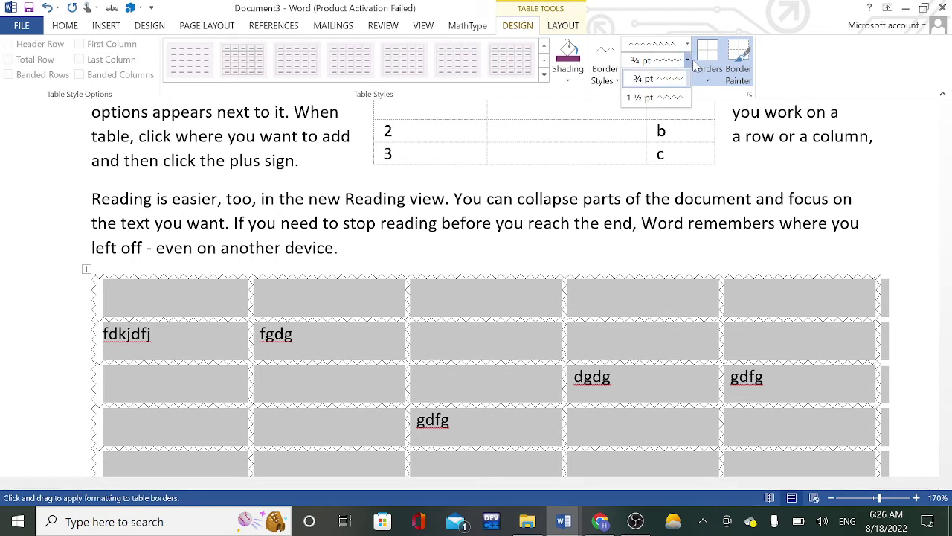
click(687, 44)
click(655, 249)
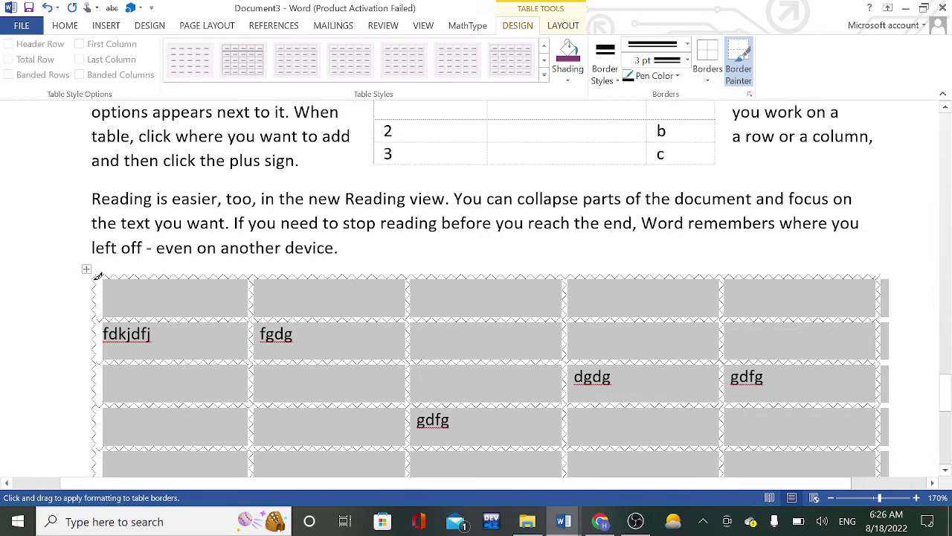
drag(93, 275, 876, 273)
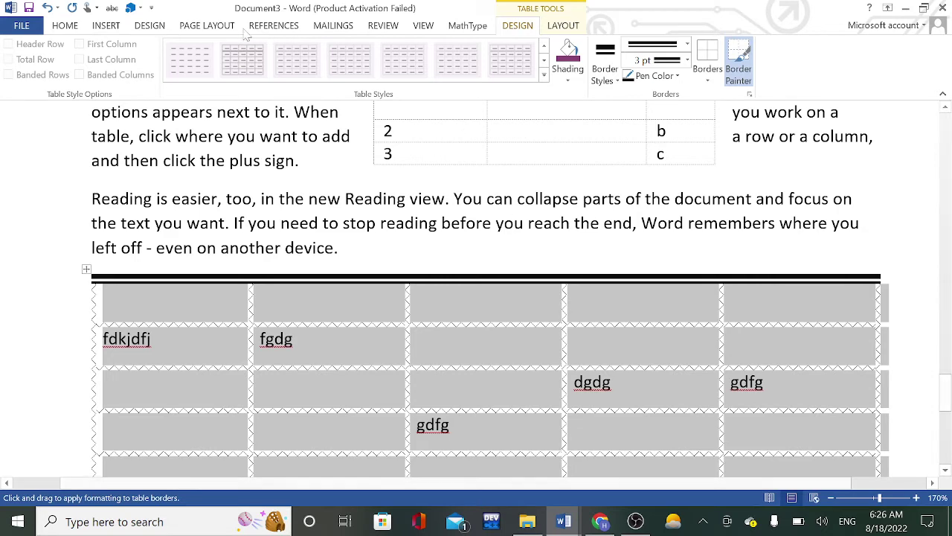
click(105, 26)
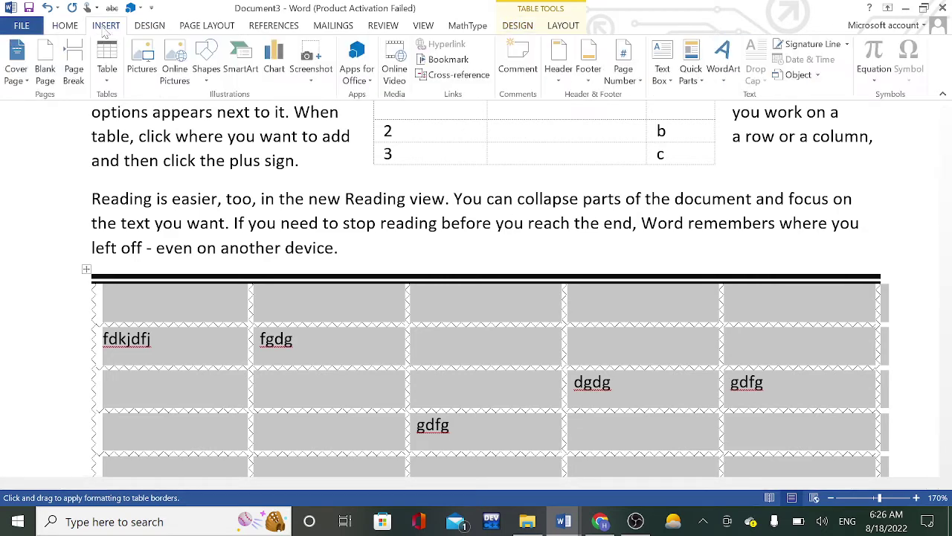
Step: Paint a thick double border under the column-two, row-three cell, then turn Border Painter off
click(108, 80)
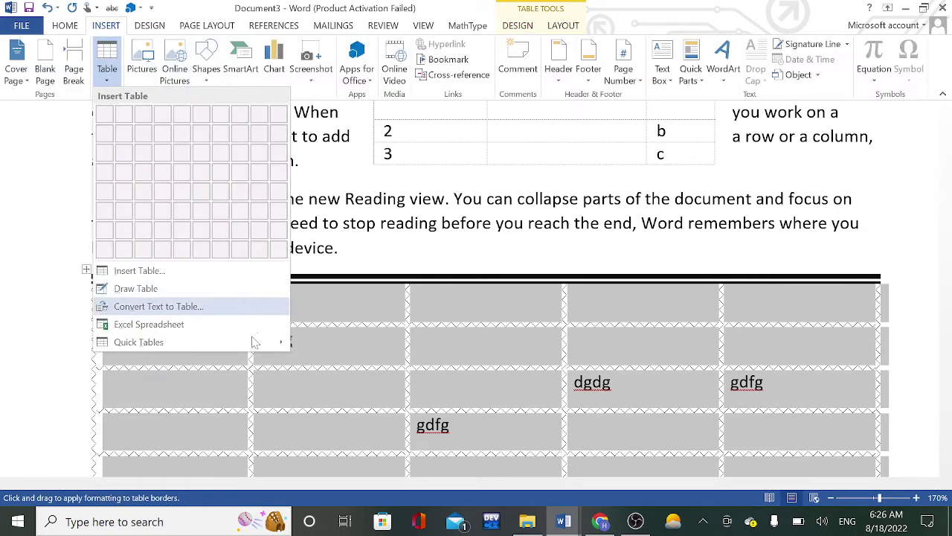
click(349, 408)
click(349, 408)
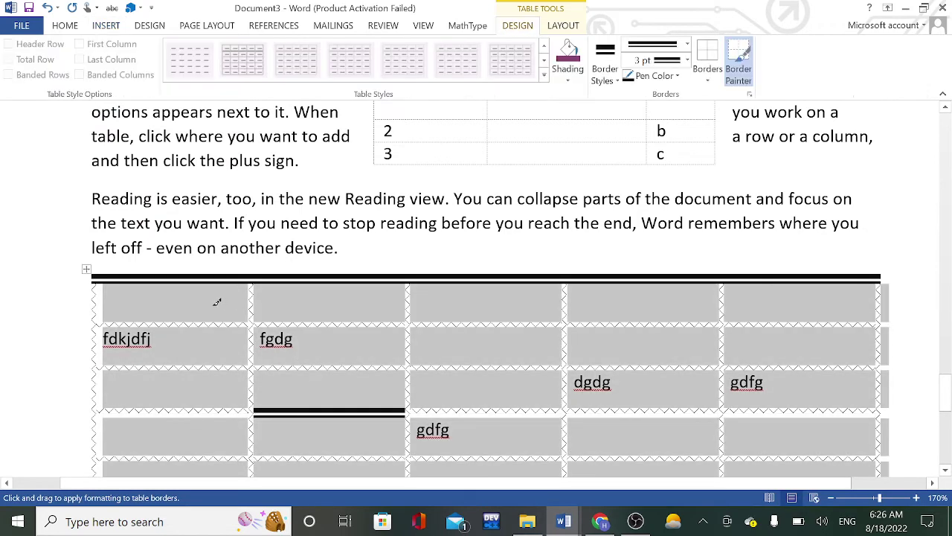
click(739, 63)
click(564, 24)
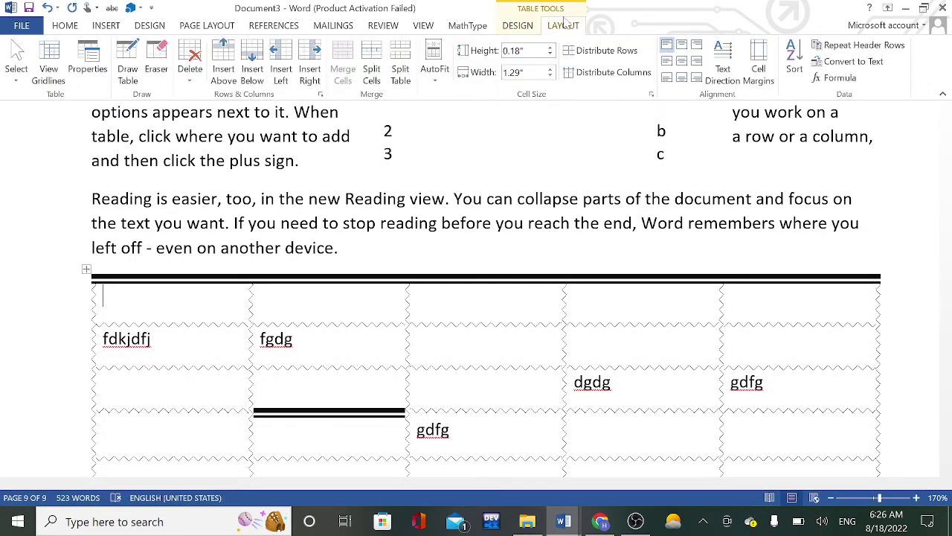
click(519, 28)
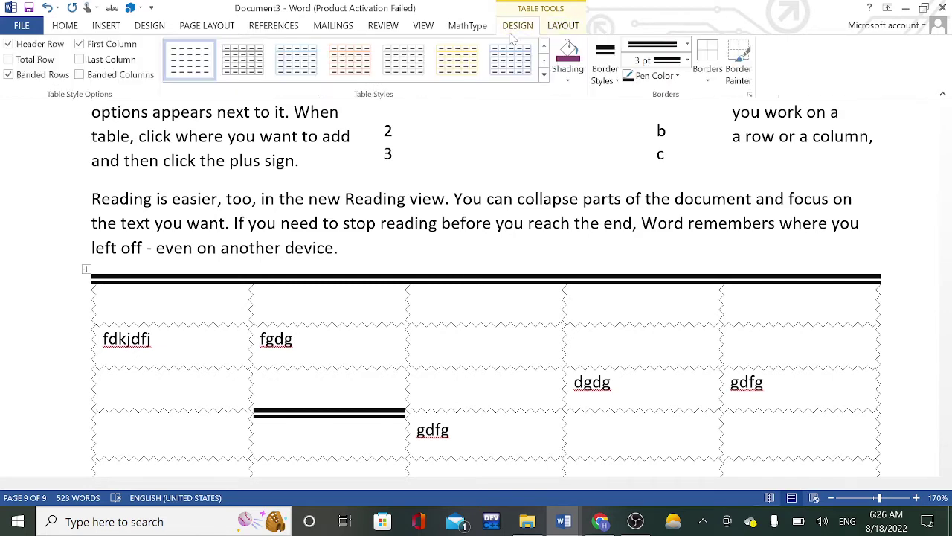
click(566, 27)
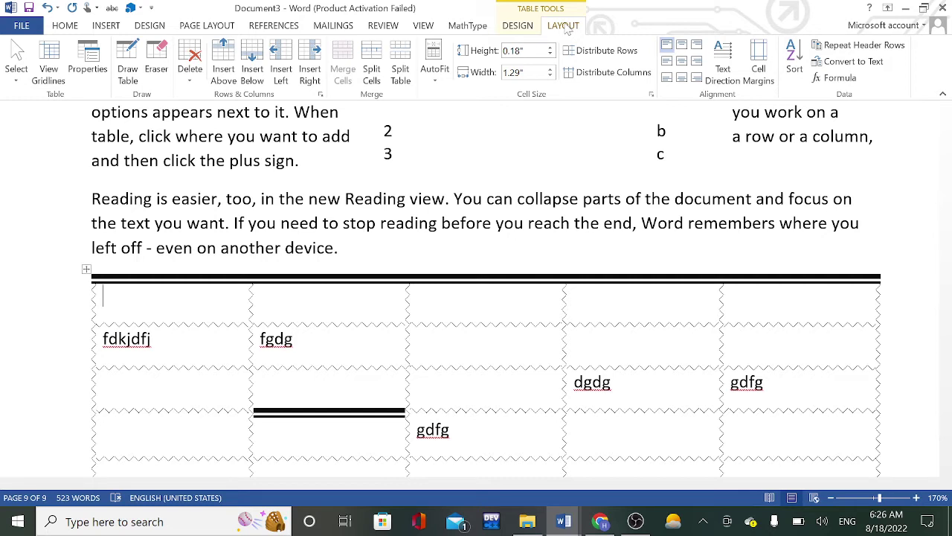
Step: Use the Select menu to select a cell, then the table's first column
click(15, 70)
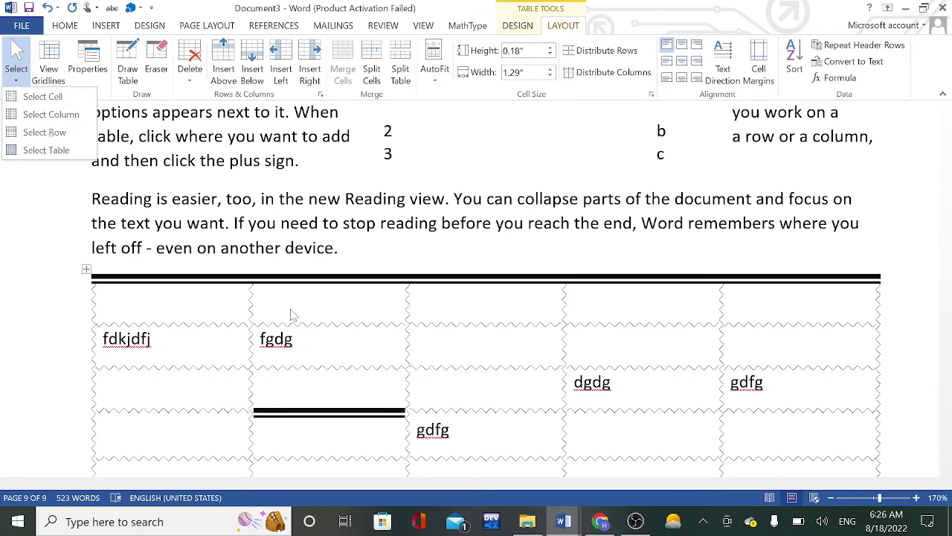
click(137, 291)
mouse_move(262, 311)
mouse_down()
mouse_move(420, 465)
mouse_move(625, 361)
mouse_move(189, 275)
mouse_up()
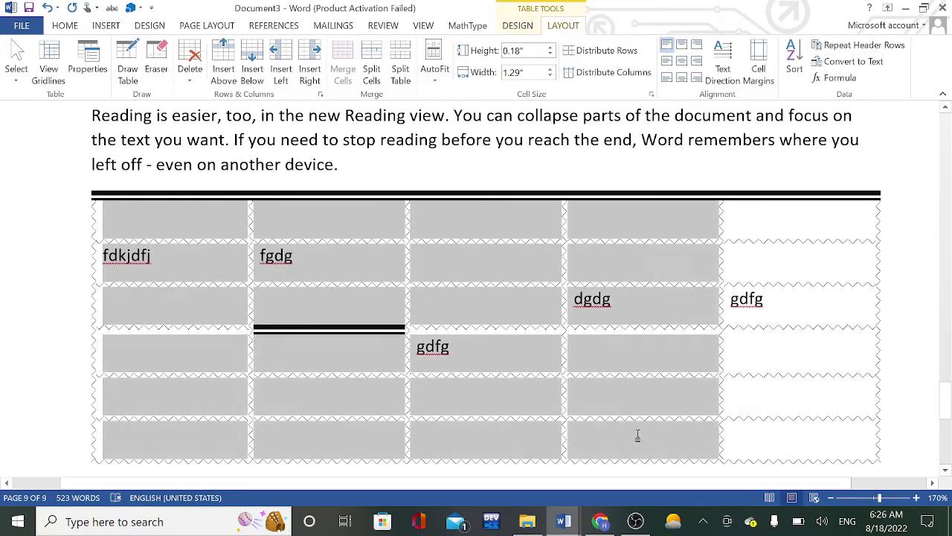
click(198, 224)
click(22, 82)
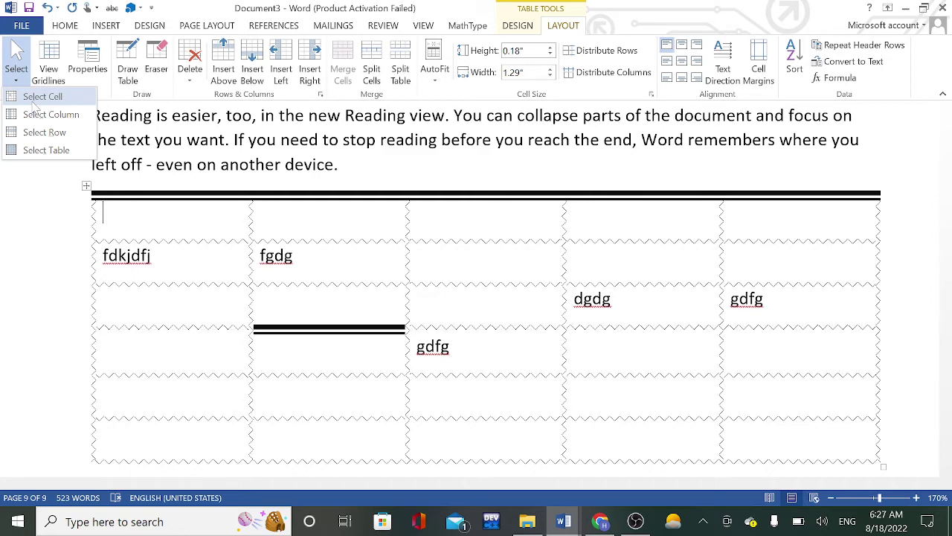
click(33, 115)
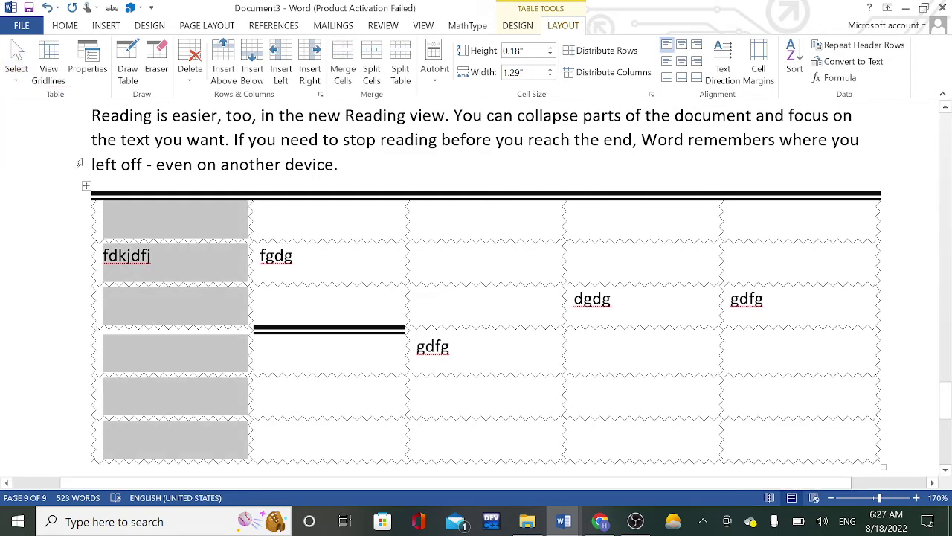
Step: Select the entire table and toggle View Gridlines off and back on
click(16, 71)
click(26, 149)
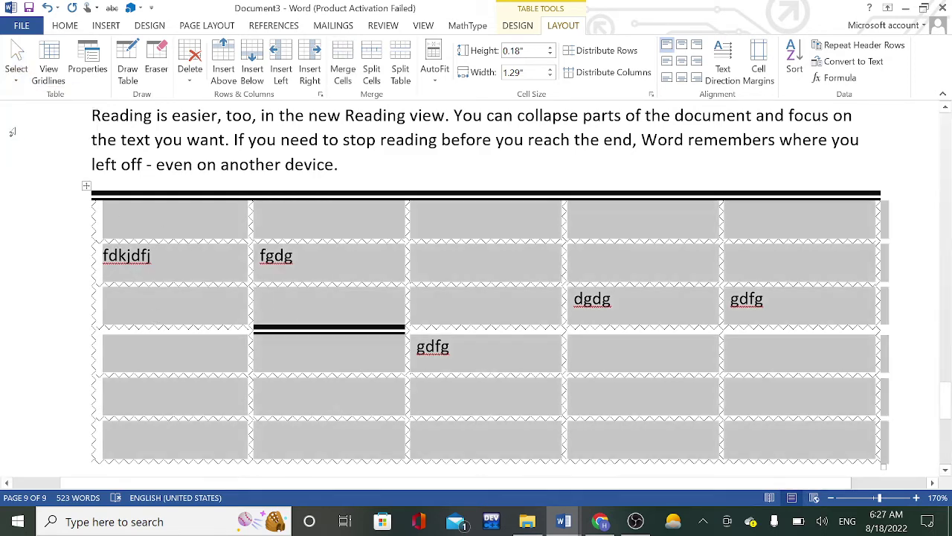
click(17, 80)
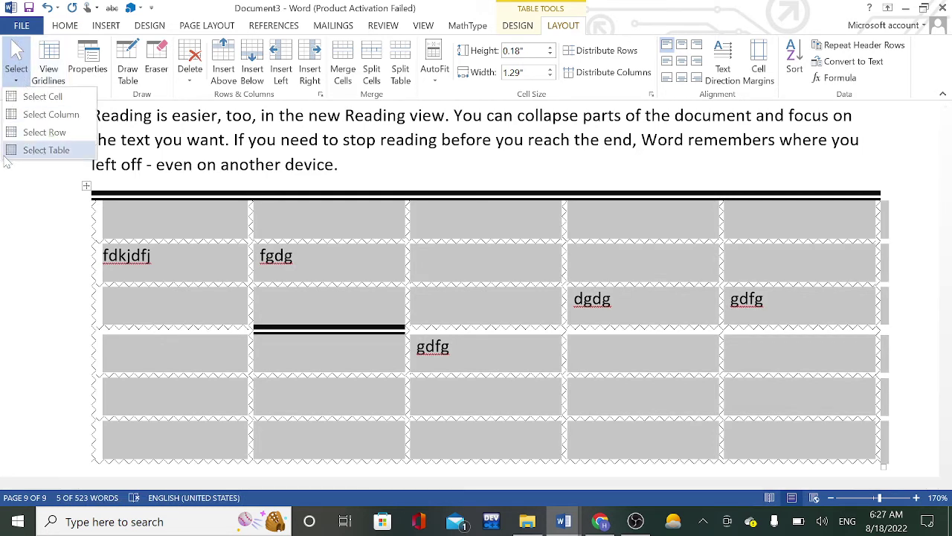
click(24, 155)
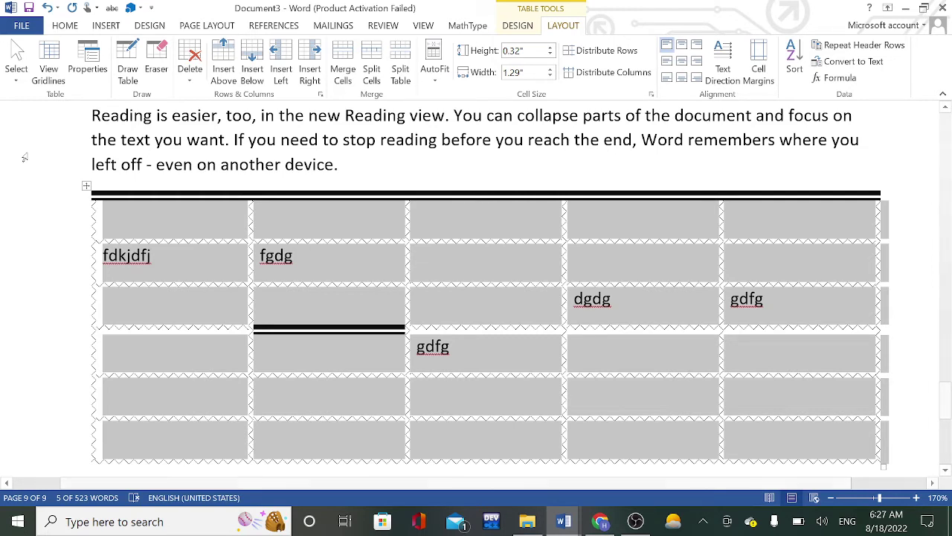
click(50, 59)
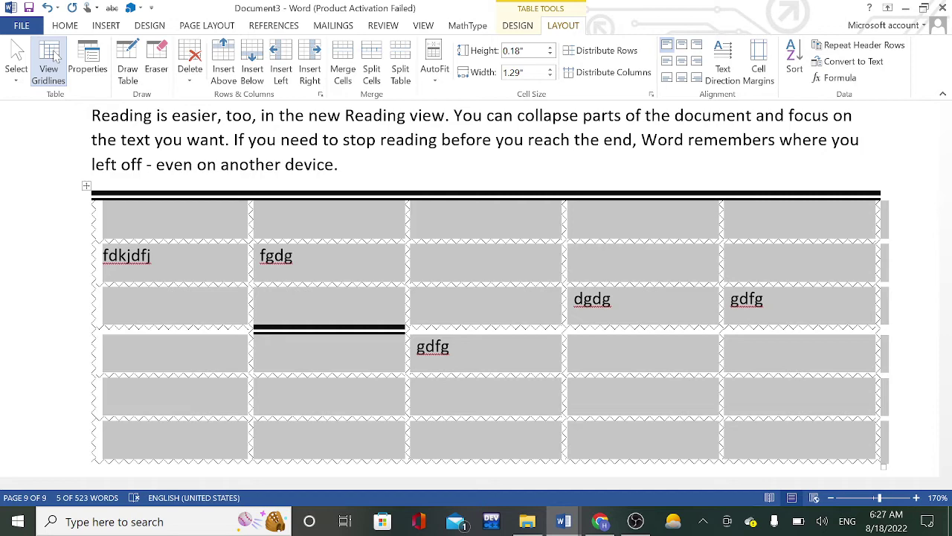
click(55, 56)
click(94, 47)
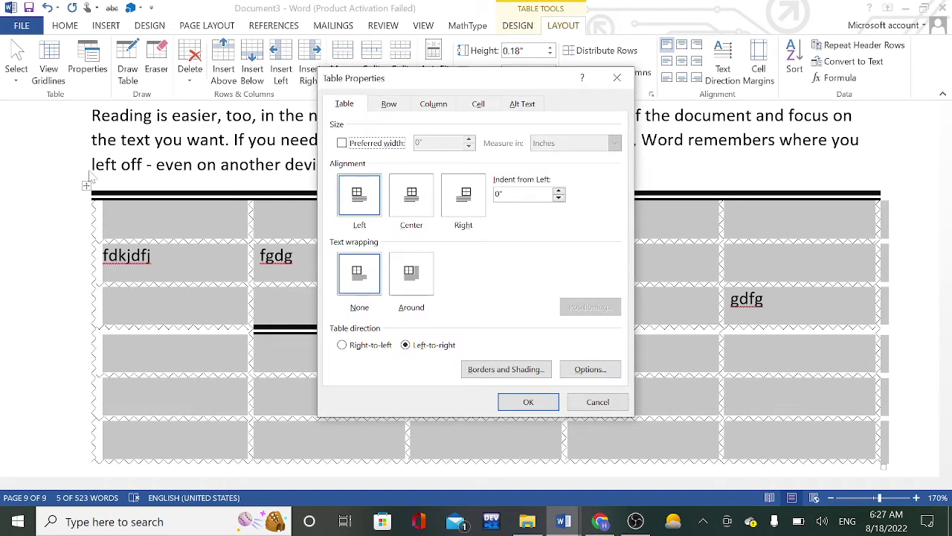
click(346, 347)
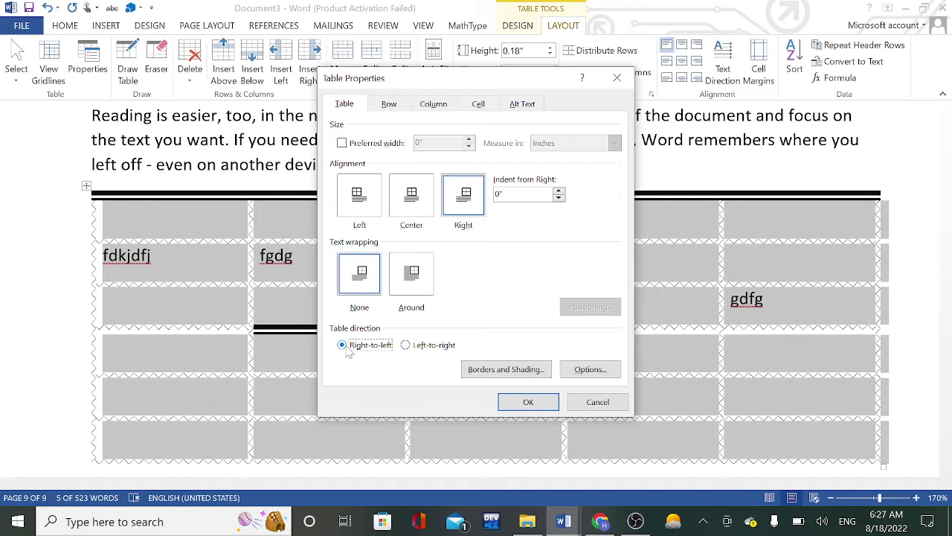
click(405, 346)
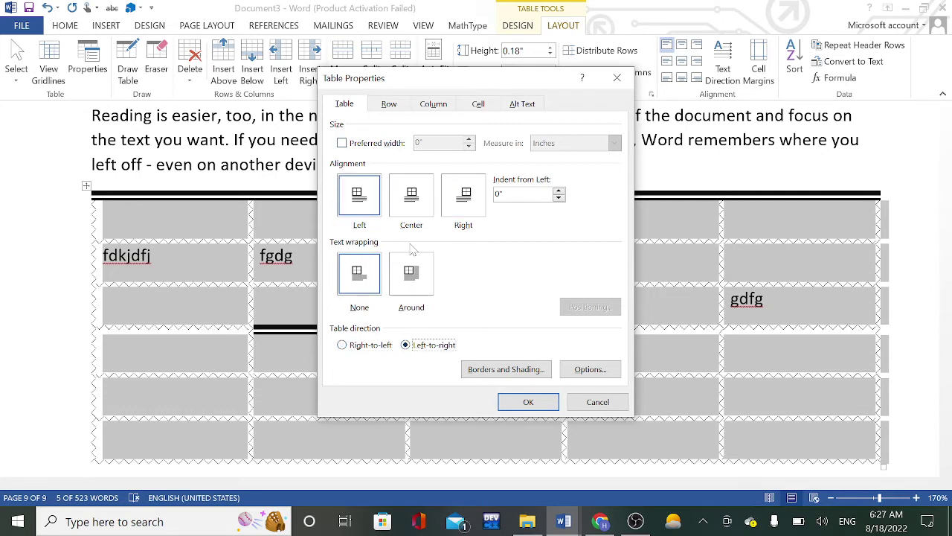
click(401, 107)
click(434, 106)
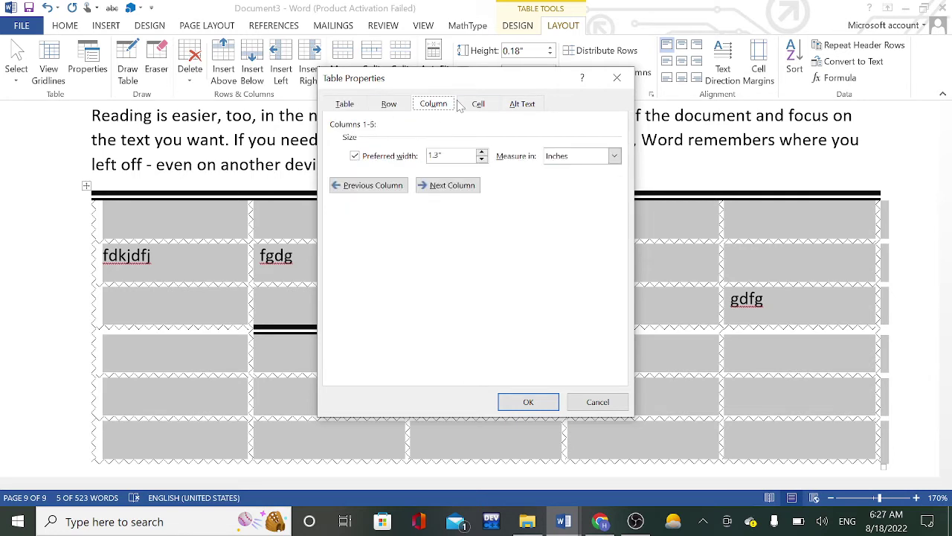
click(479, 104)
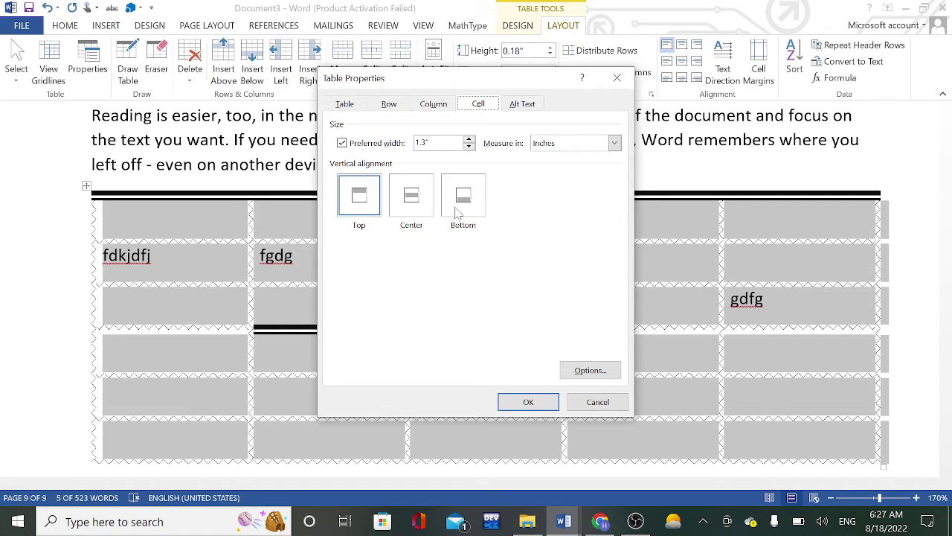
click(525, 106)
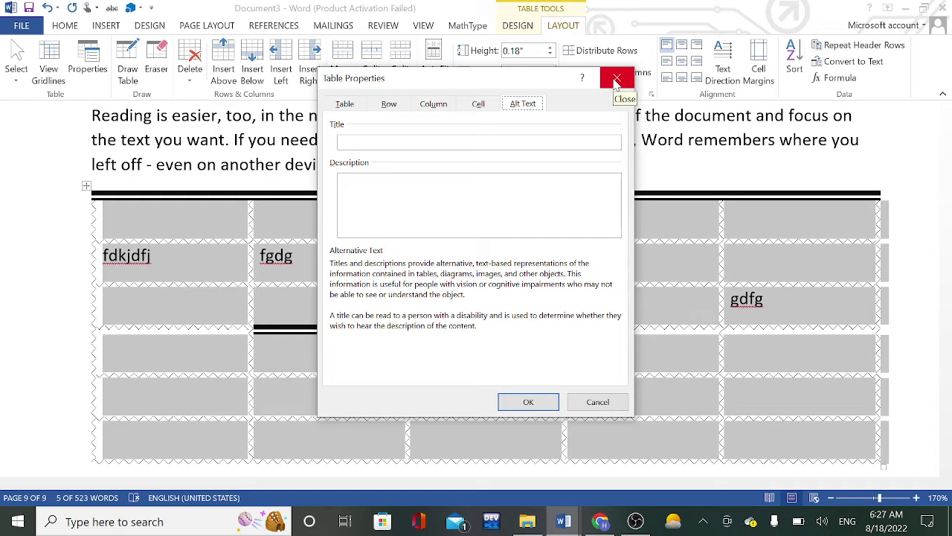
click(616, 79)
click(149, 223)
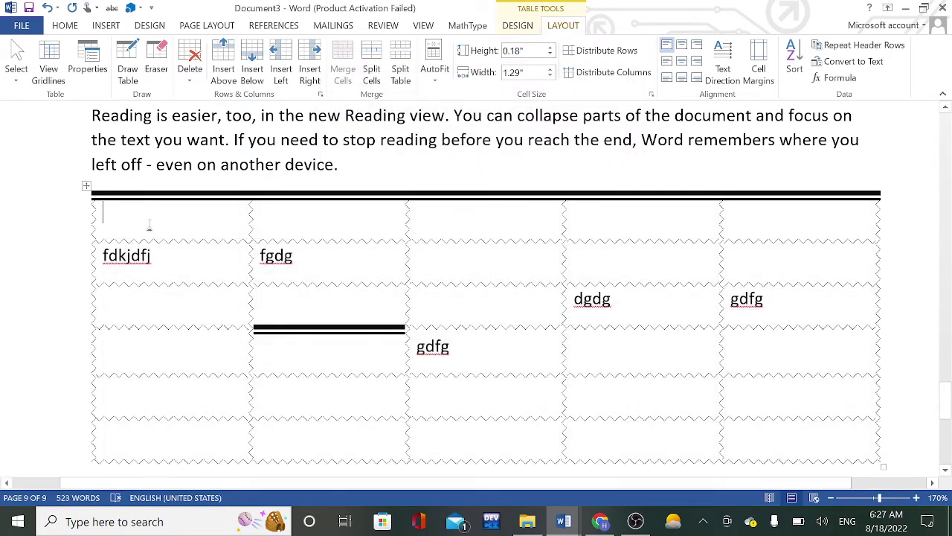
Step: Choose a thin black border style and reactivate Draw Table with it
click(132, 70)
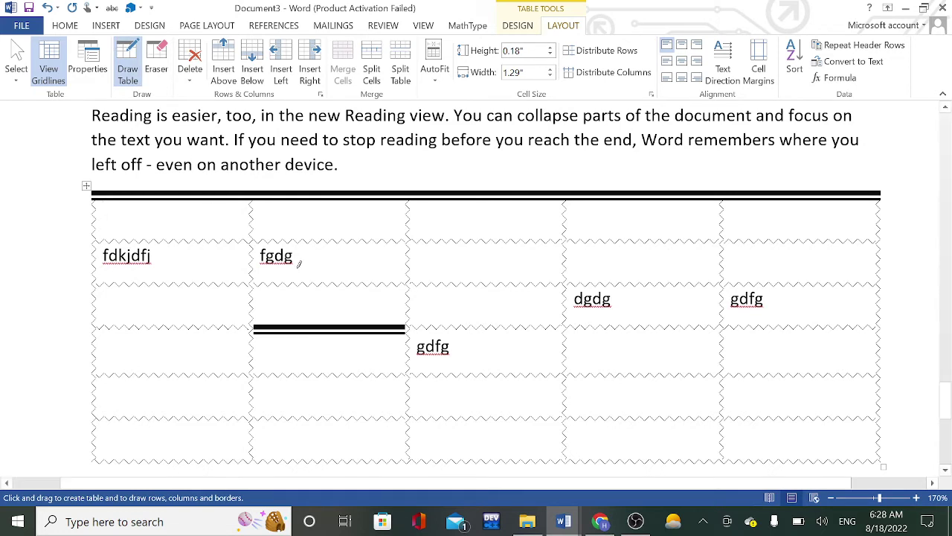
drag(324, 201, 335, 460)
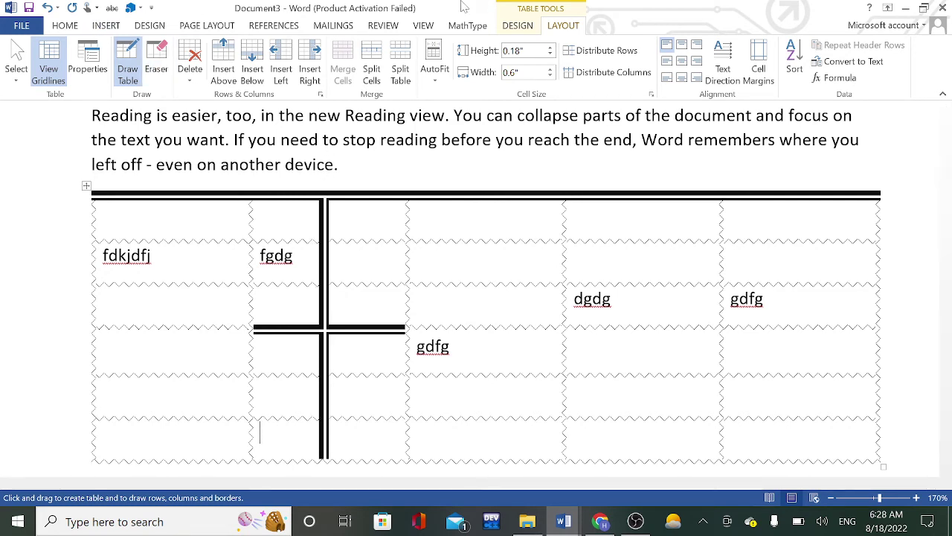
click(518, 26)
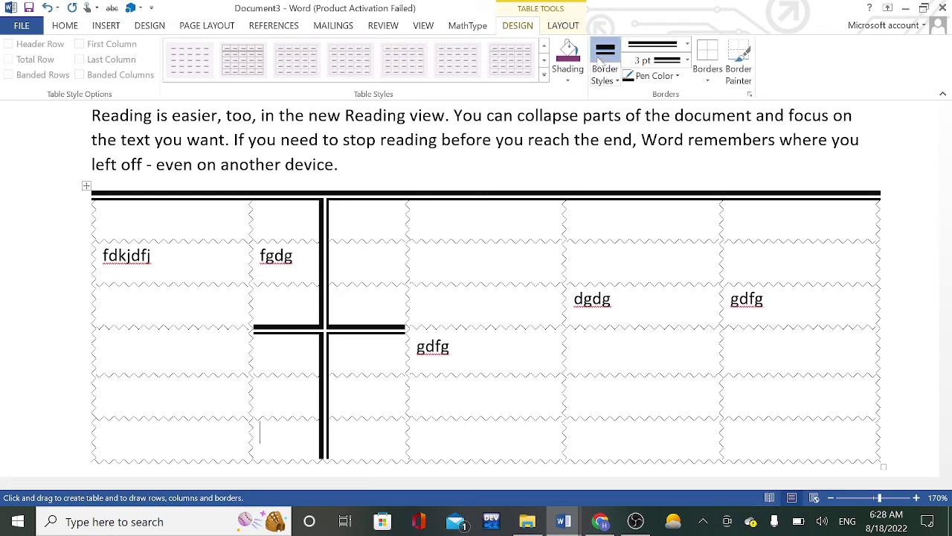
click(606, 81)
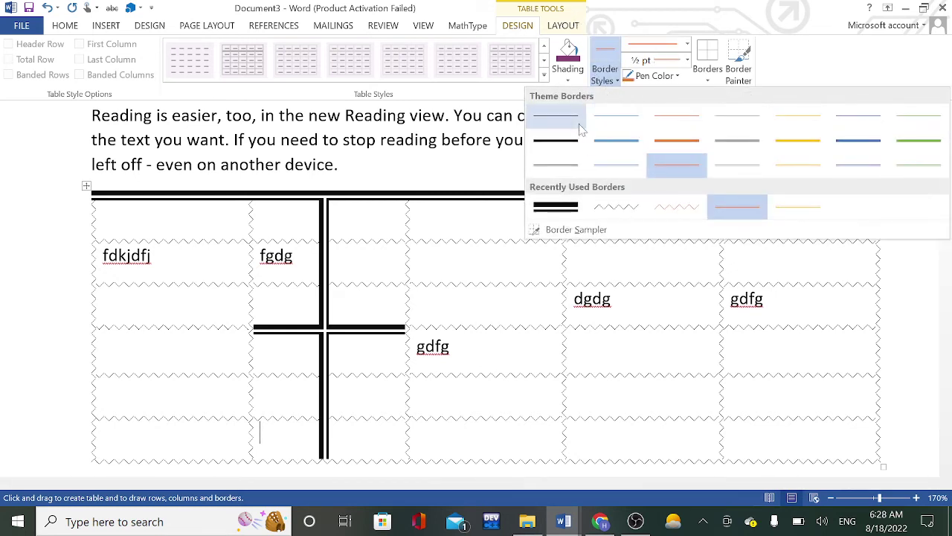
click(579, 125)
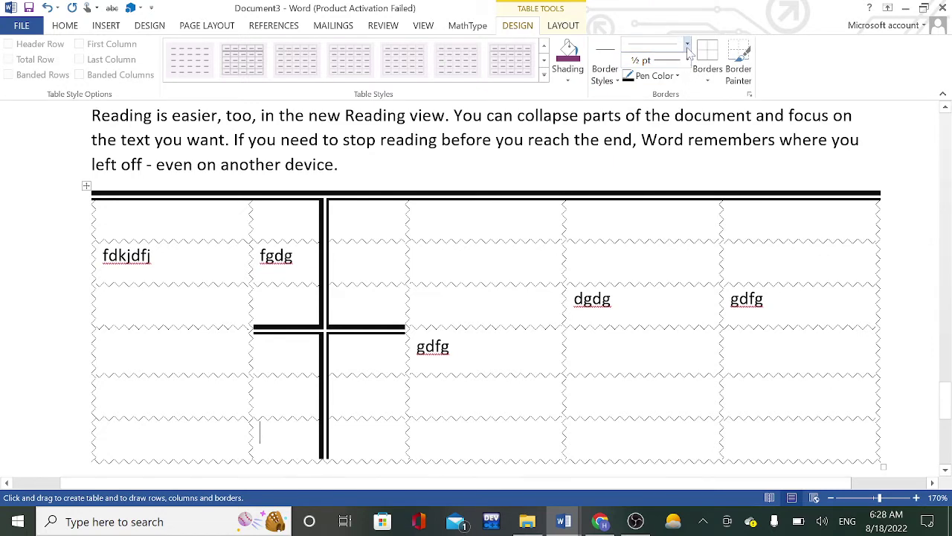
click(687, 46)
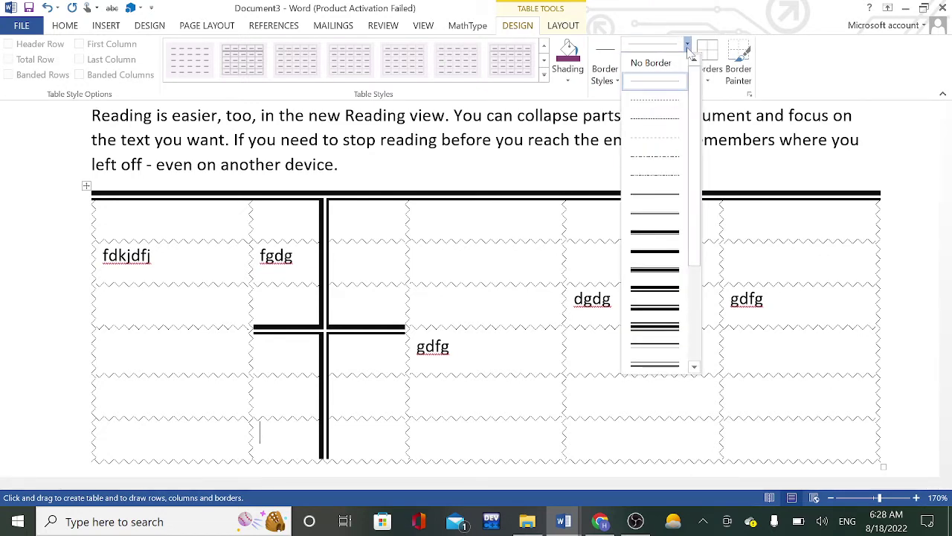
click(576, 70)
click(565, 28)
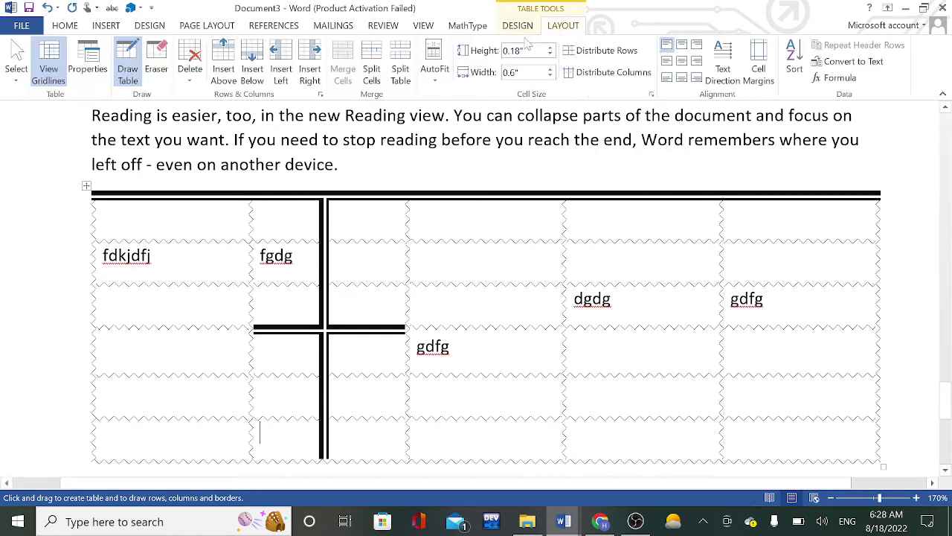
click(128, 71)
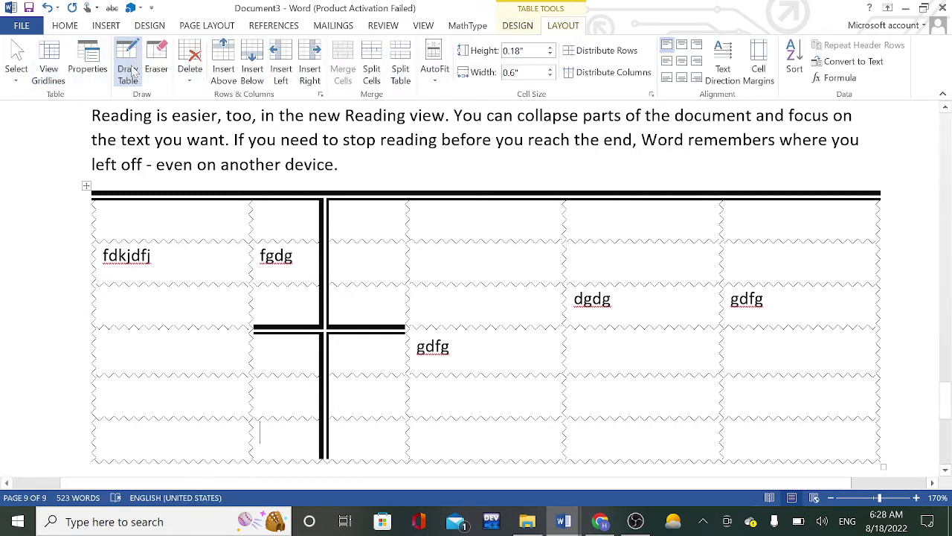
click(133, 71)
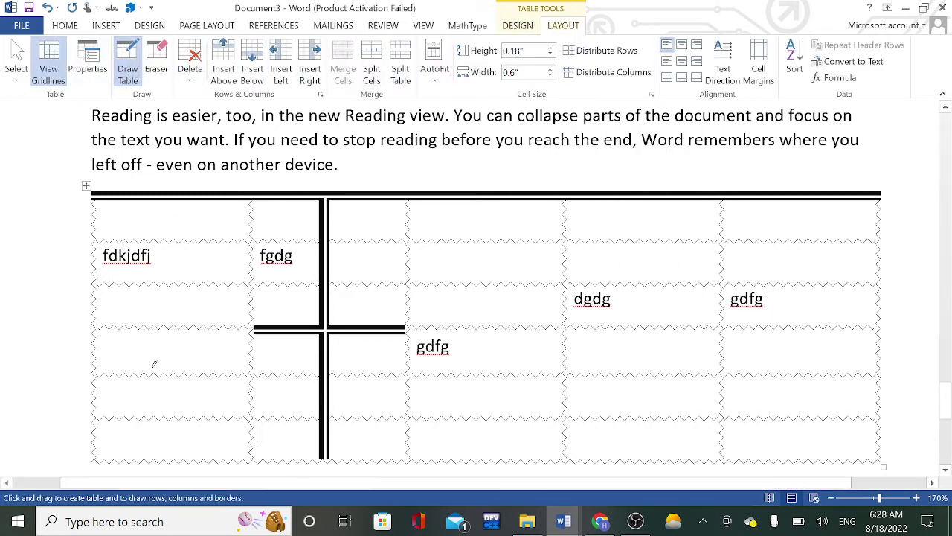
Step: Draw a solid line under dgdg and gdfg and a vertical line splitting the lower gdfg column
drag(143, 375, 679, 394)
drag(586, 368, 659, 374)
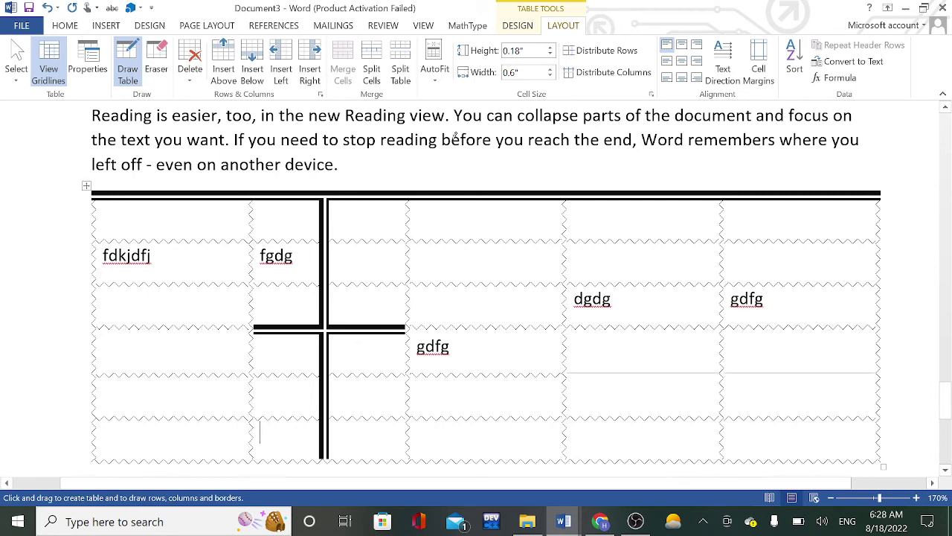
drag(493, 199, 493, 455)
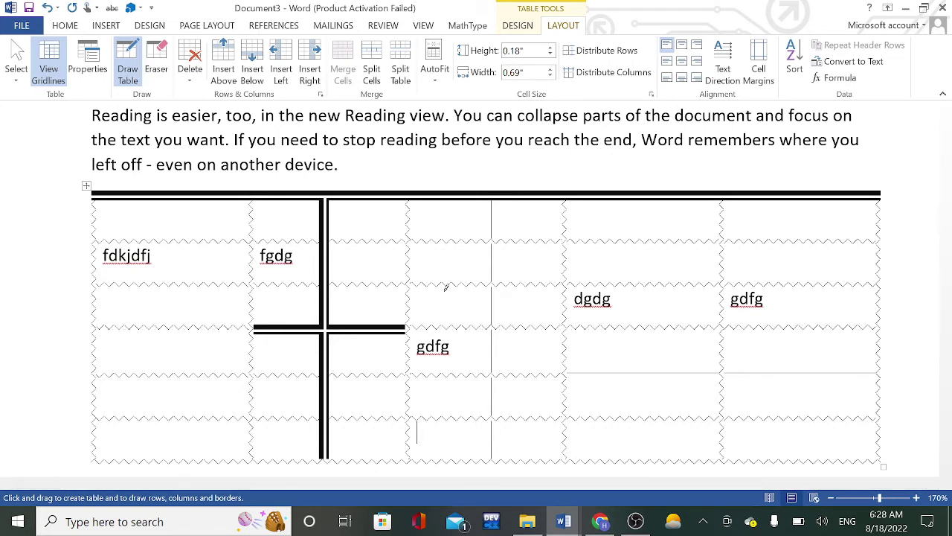
click(156, 63)
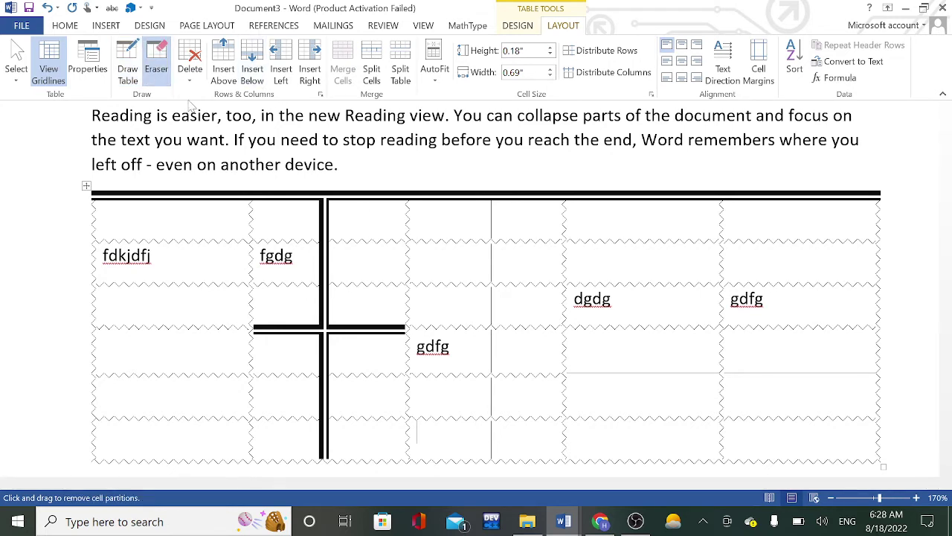
Step: Erase partitions to merge the upper cells of columns three and four
click(336, 241)
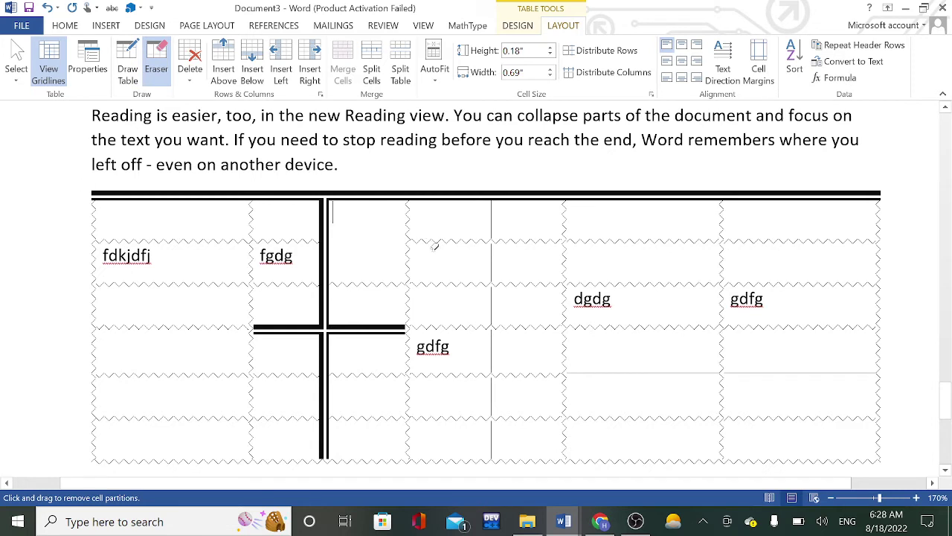
click(436, 245)
click(411, 283)
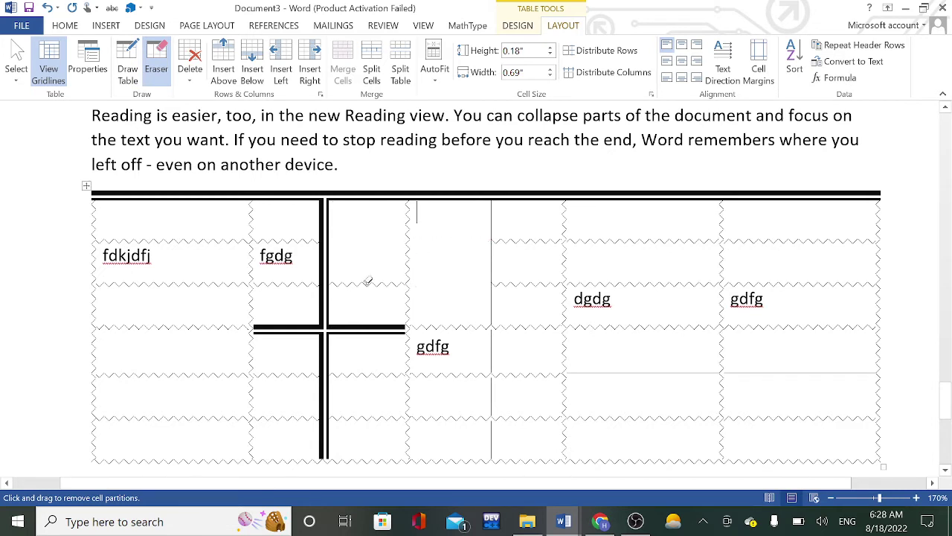
click(367, 281)
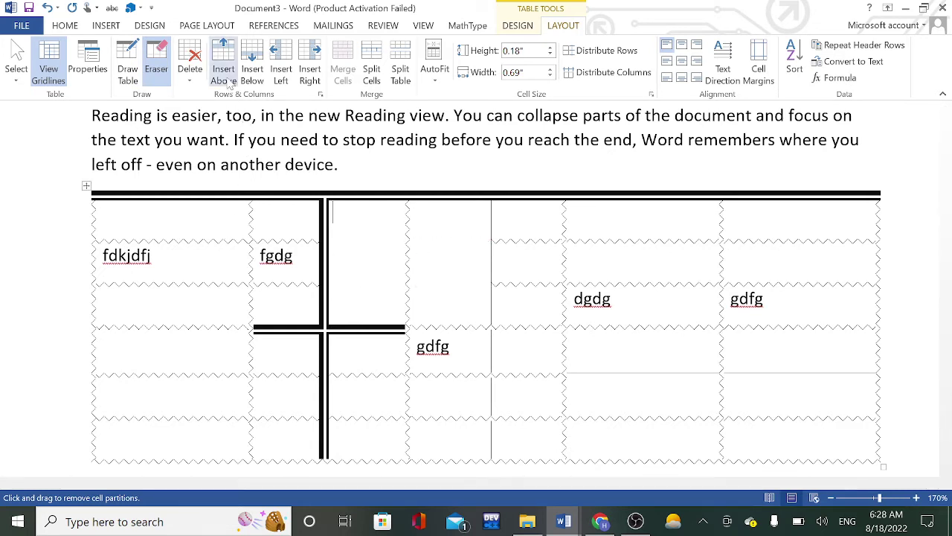
click(224, 316)
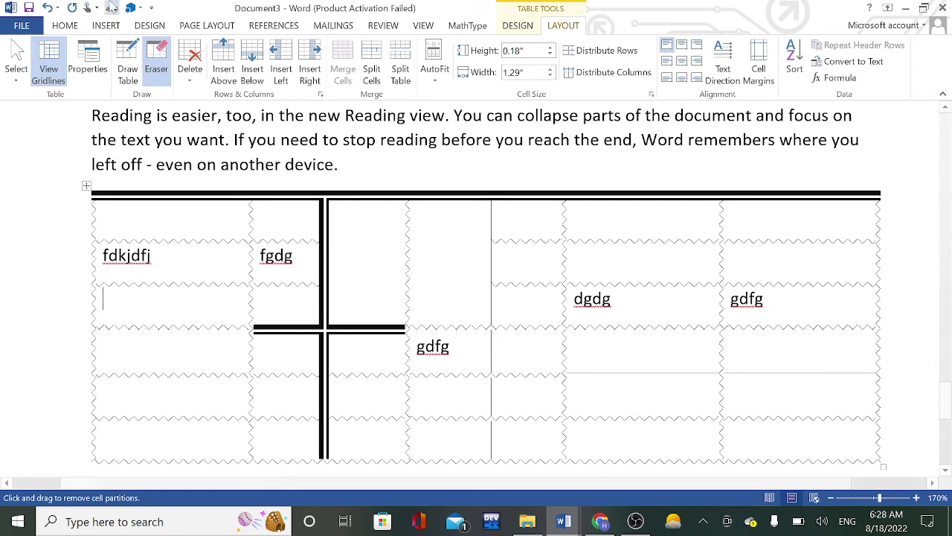
click(156, 63)
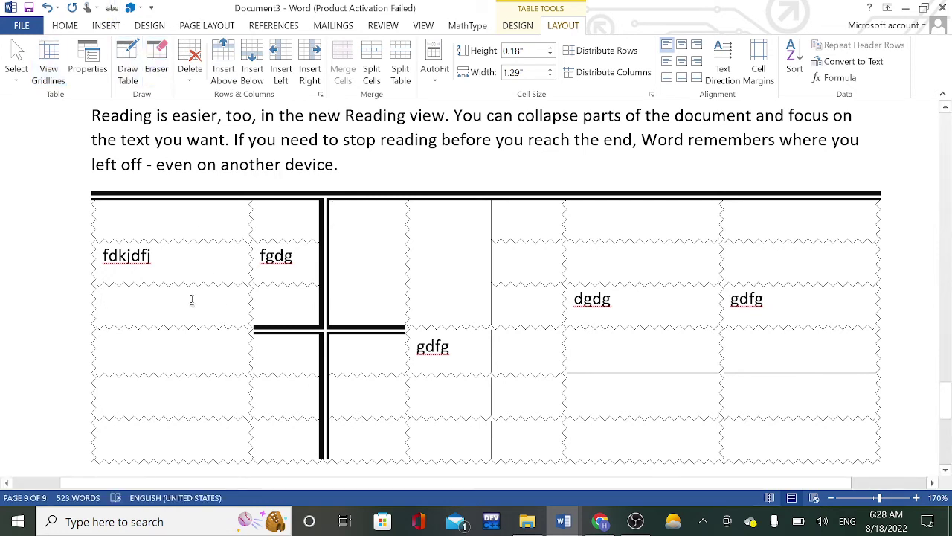
Step: Select the top cells of the first three columns and open Delete Cells
click(189, 66)
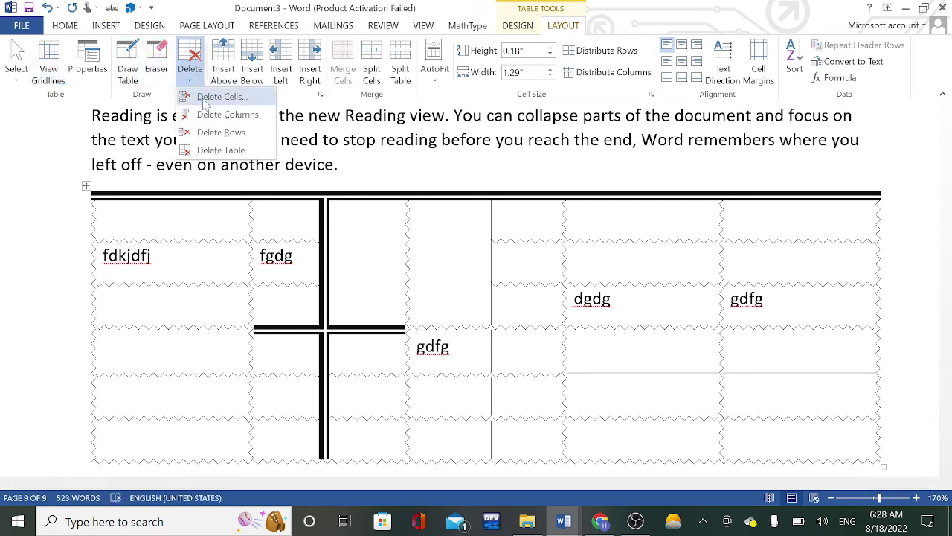
click(175, 290)
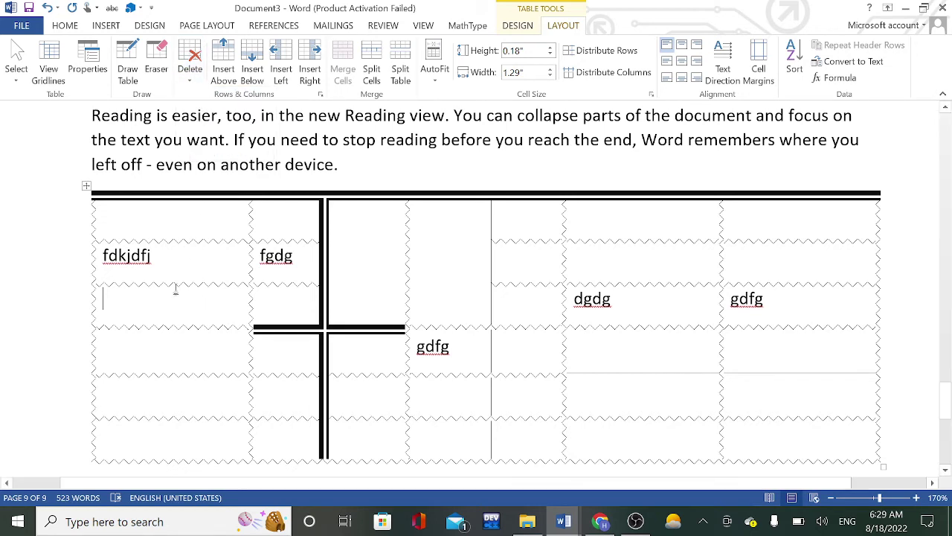
drag(187, 234, 335, 235)
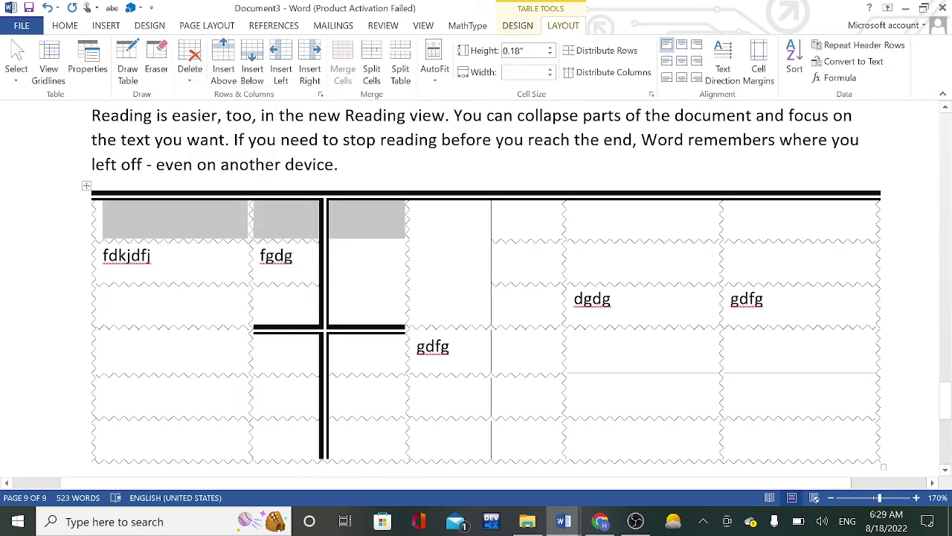
click(64, 25)
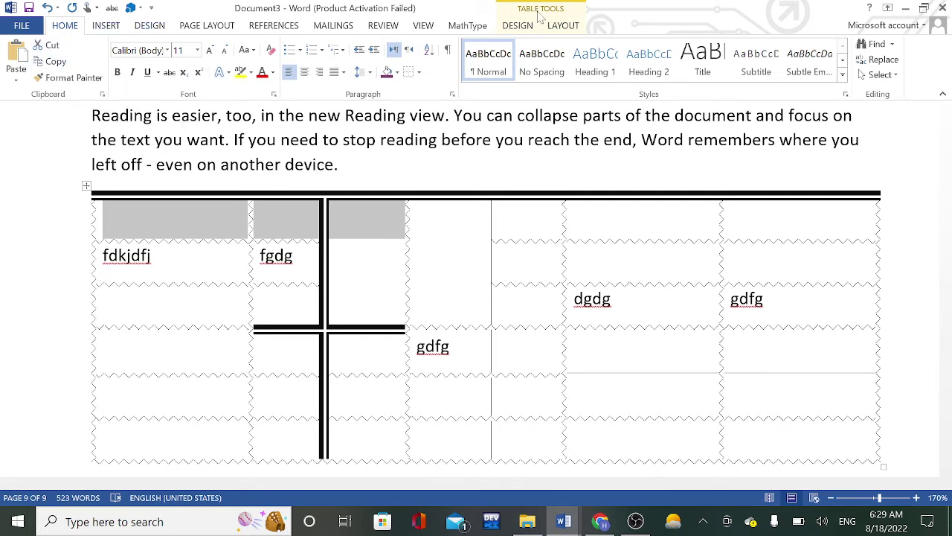
click(563, 25)
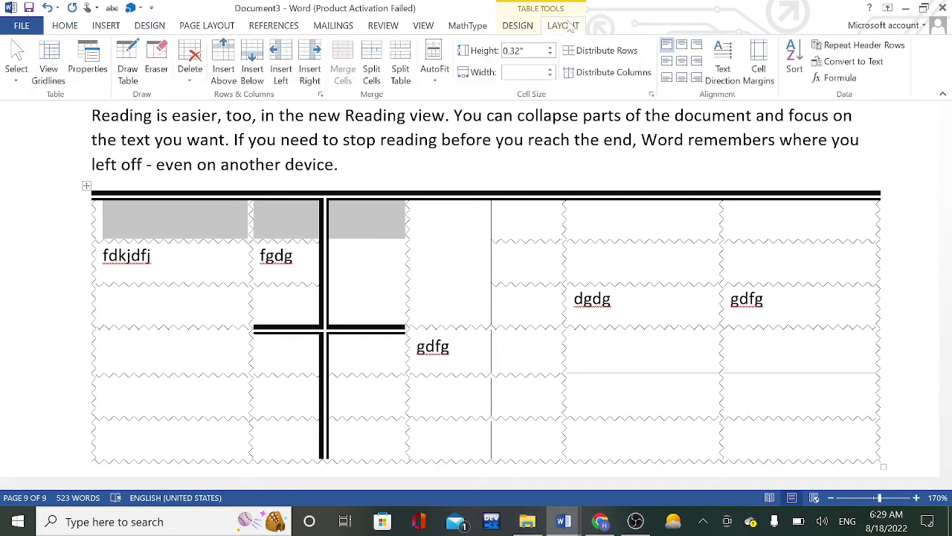
click(192, 78)
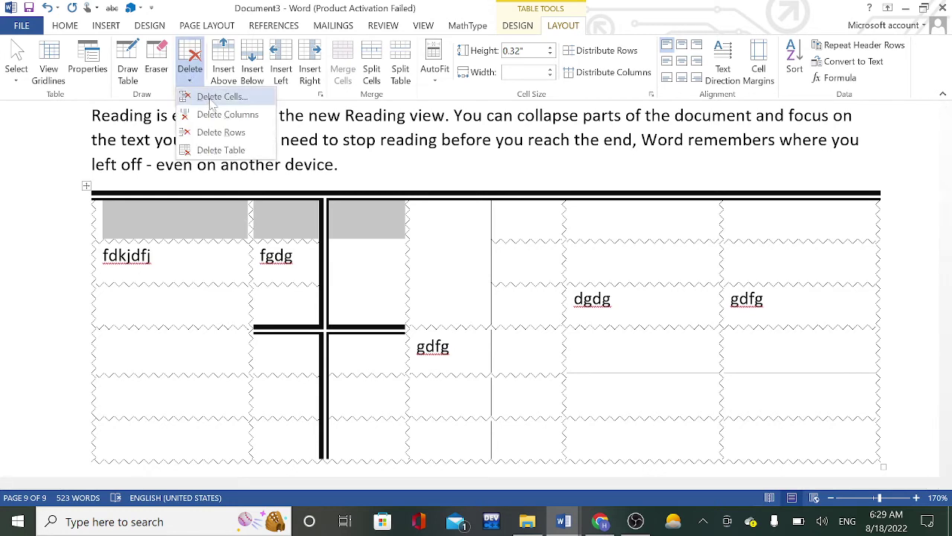
click(215, 97)
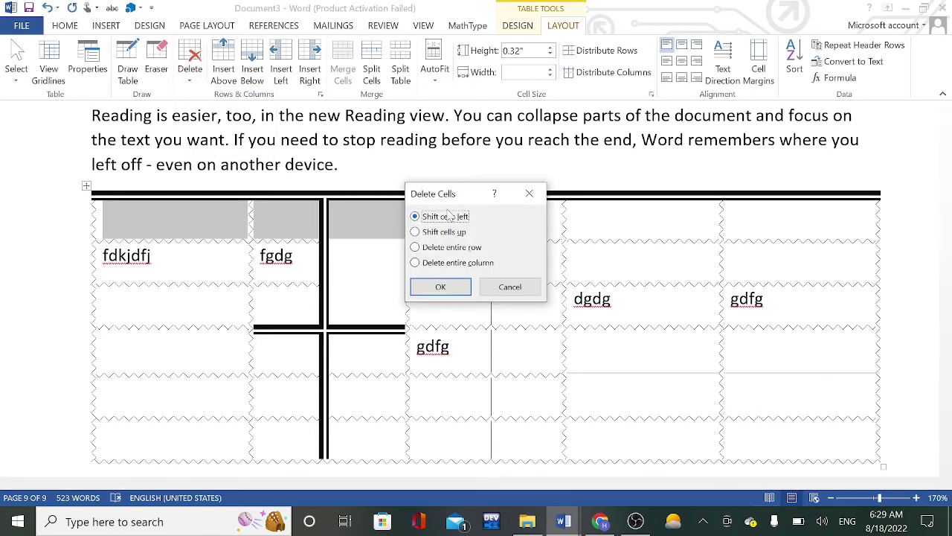
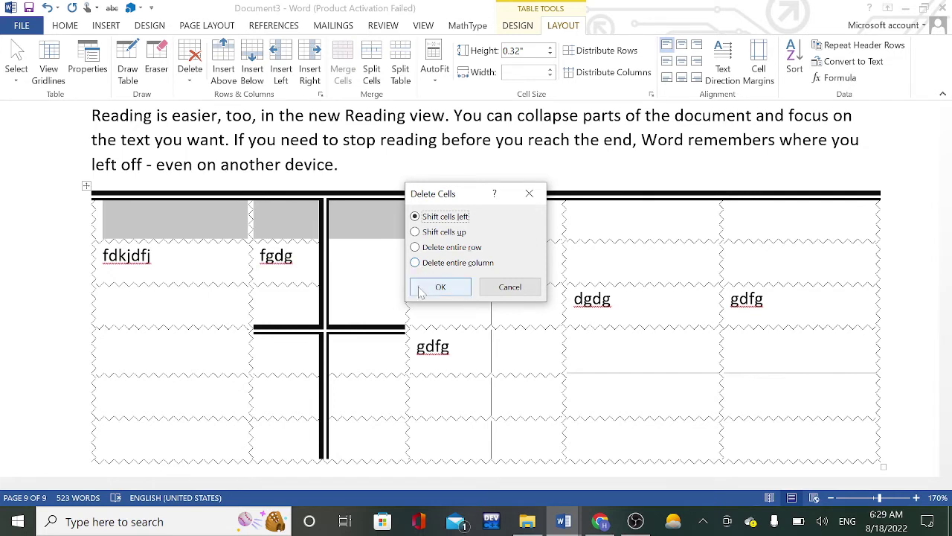
Step: Delete the cells so the rest shift left, then add two new rows at the table's top
click(421, 284)
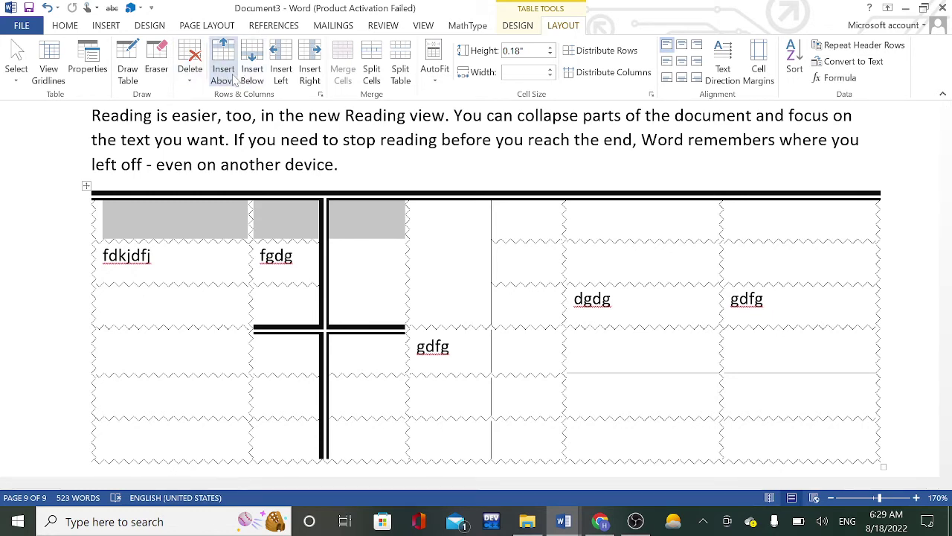
click(235, 80)
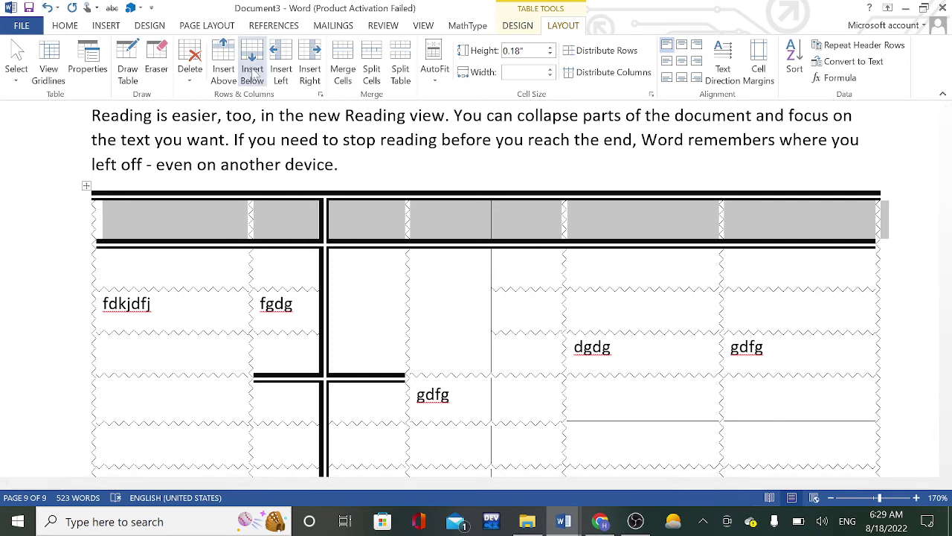
click(252, 75)
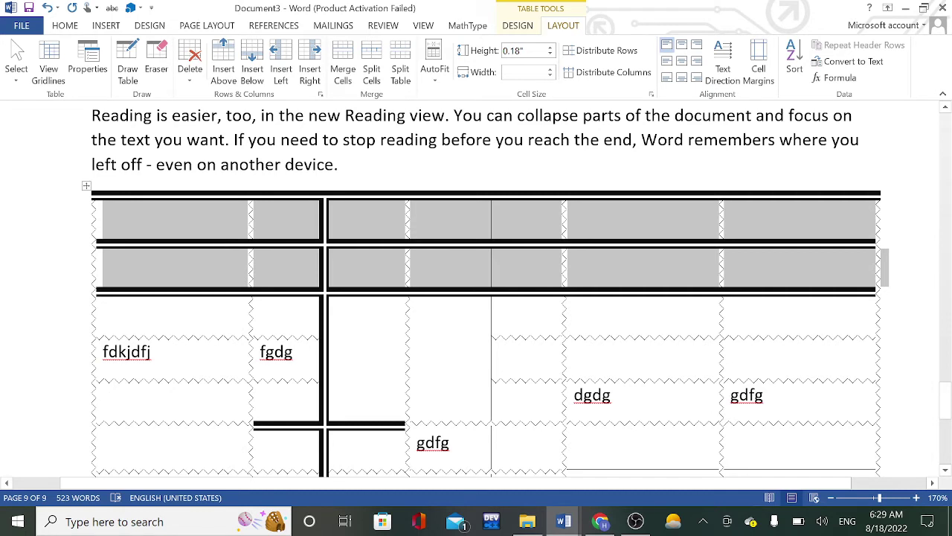
Step: Insert two new columns at the table's left edge
click(178, 227)
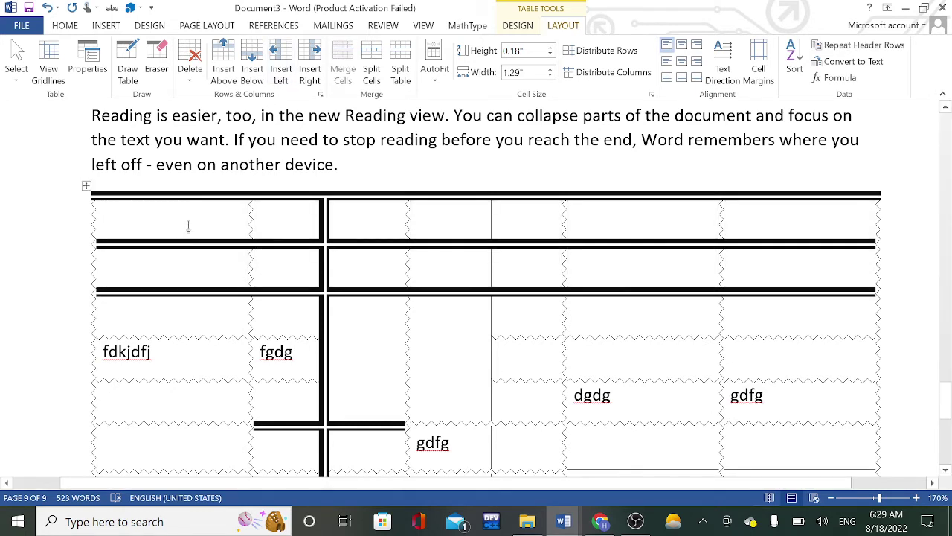
click(280, 73)
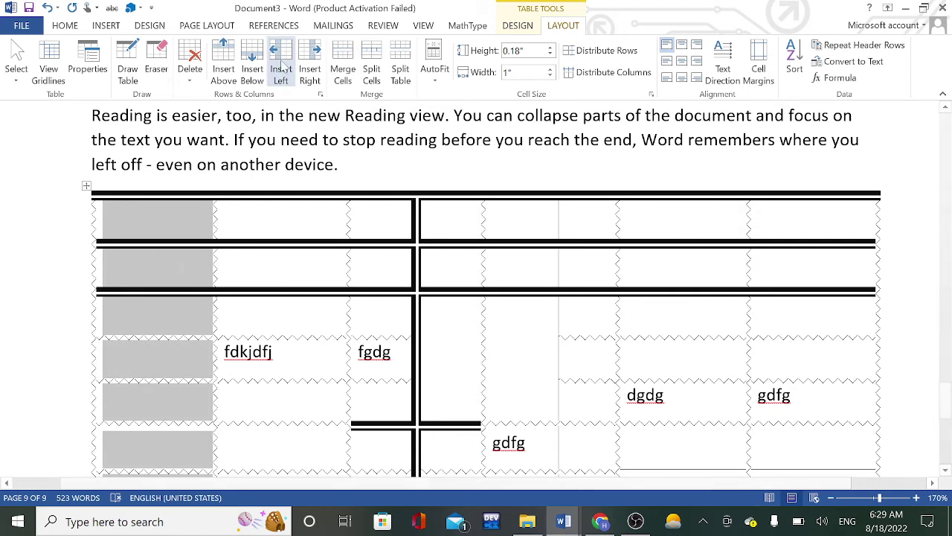
click(309, 73)
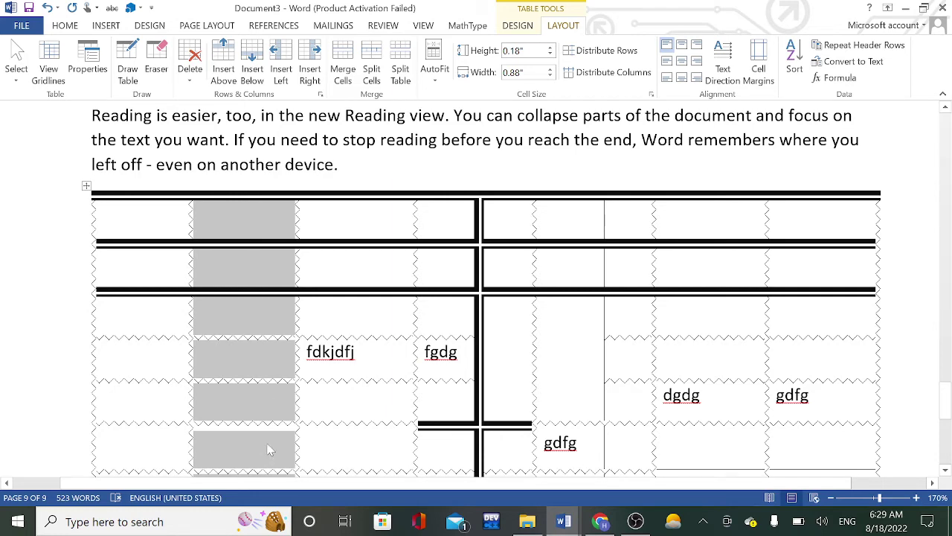
scroll(338, 369, down, 2)
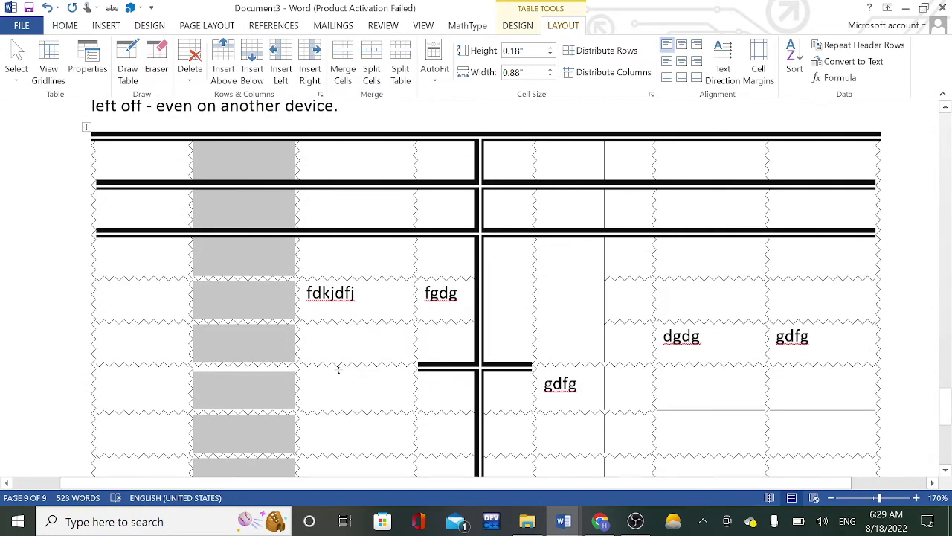
scroll(339, 369, up, 3)
scroll(339, 369, up, 1)
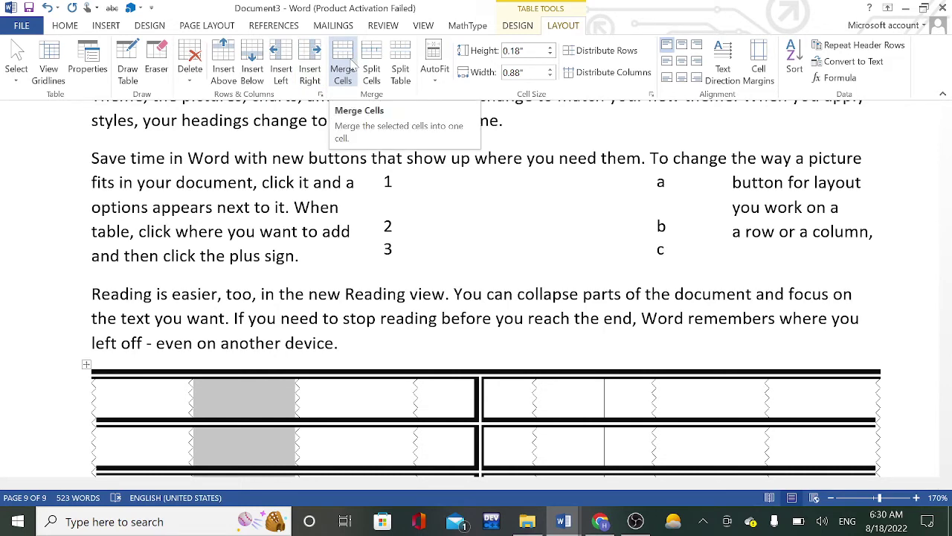
key(alt+w)
Step: Outline a new table below the existing one with Draw Table
scroll(295, 268, down, 8)
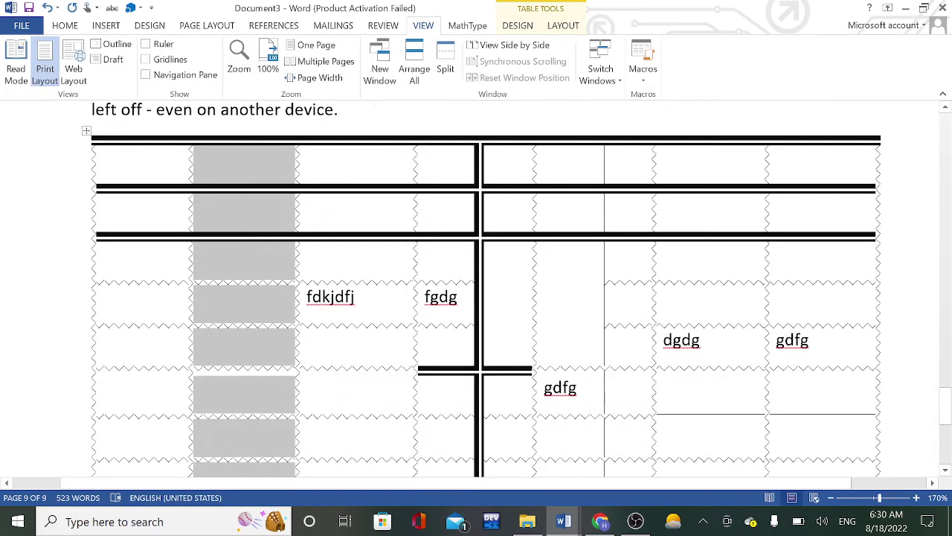
scroll(146, 204, down, 5)
click(146, 195)
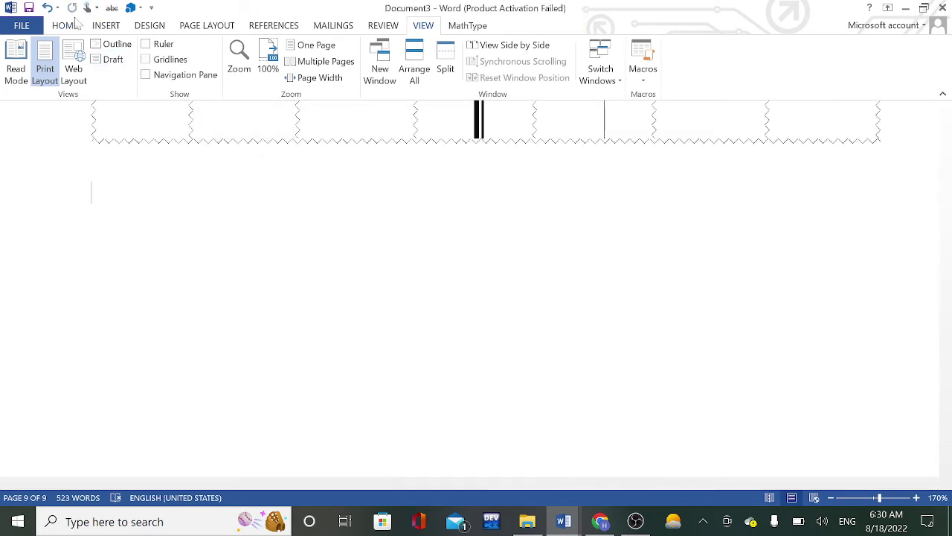
click(105, 27)
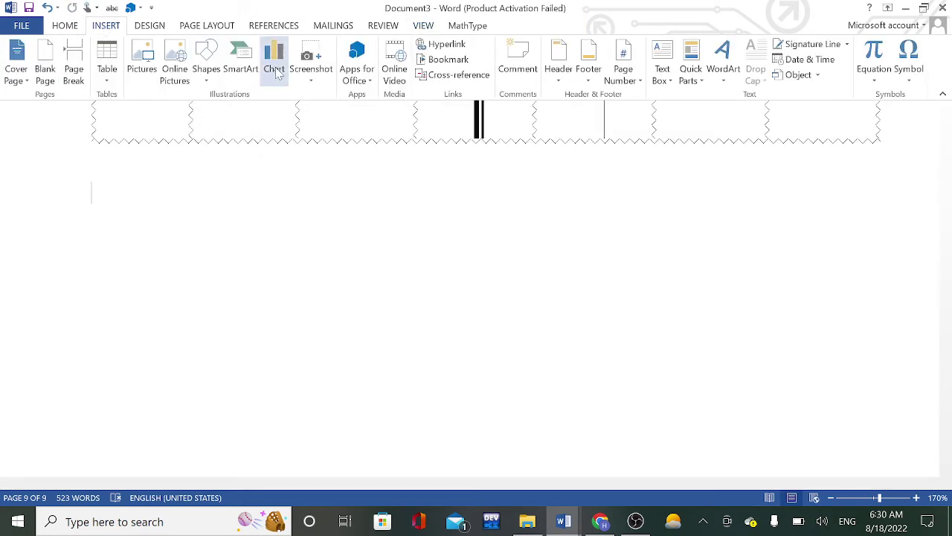
click(112, 84)
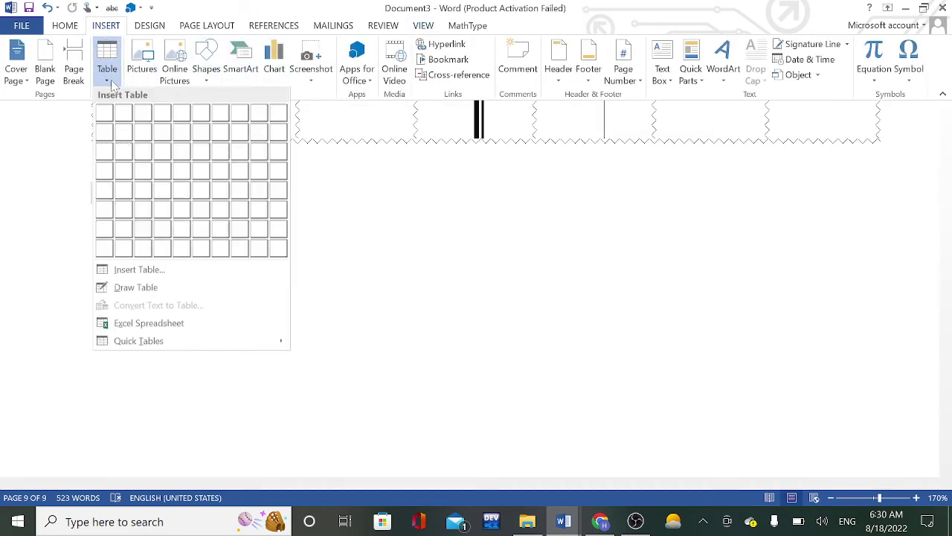
click(140, 288)
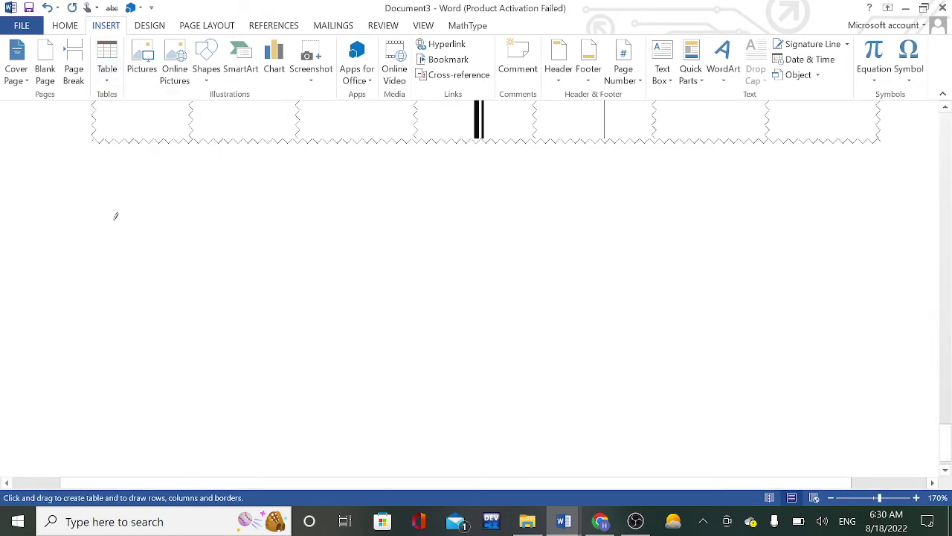
drag(115, 216, 749, 409)
Step: Draw four column dividers and a horizontal line splitting the new table into two rows
drag(195, 183, 193, 364)
drag(365, 184, 363, 371)
drag(477, 184, 474, 372)
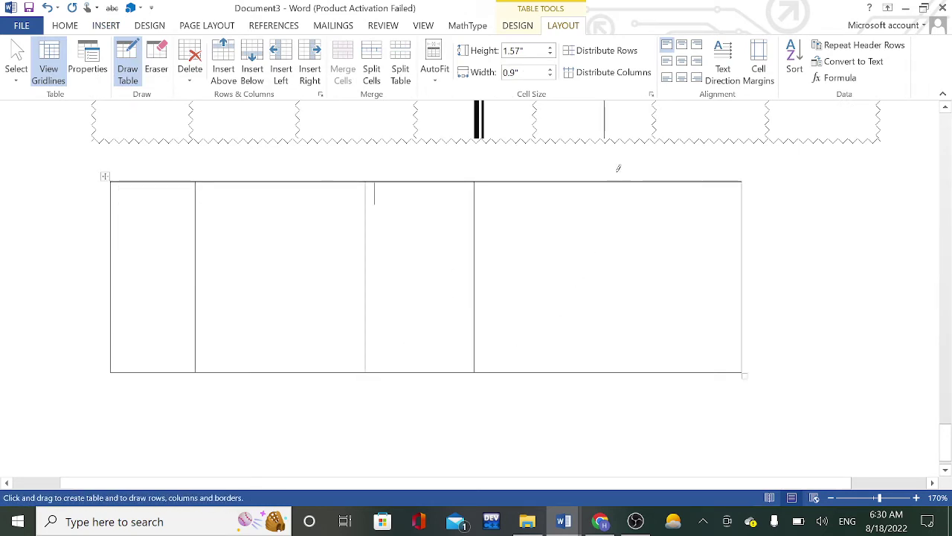
drag(608, 183, 606, 372)
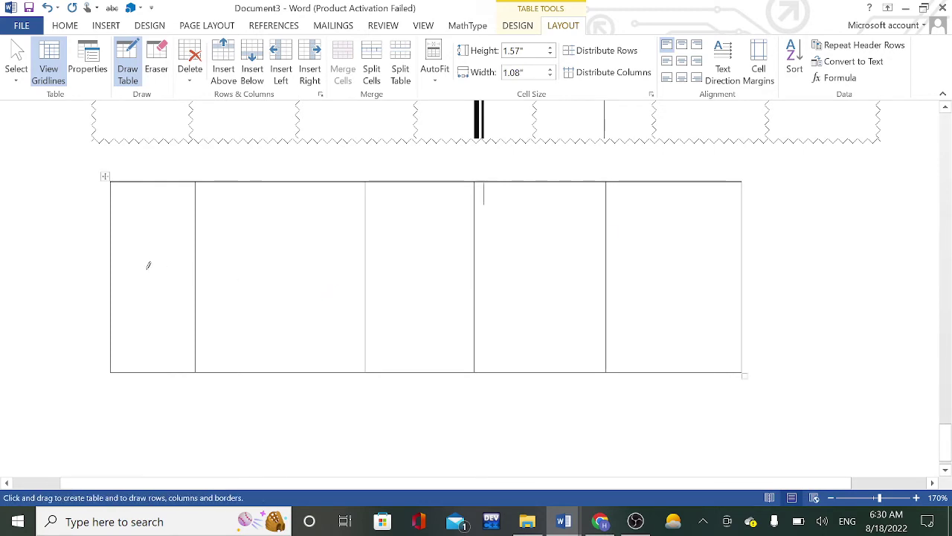
click(115, 251)
drag(114, 249, 604, 248)
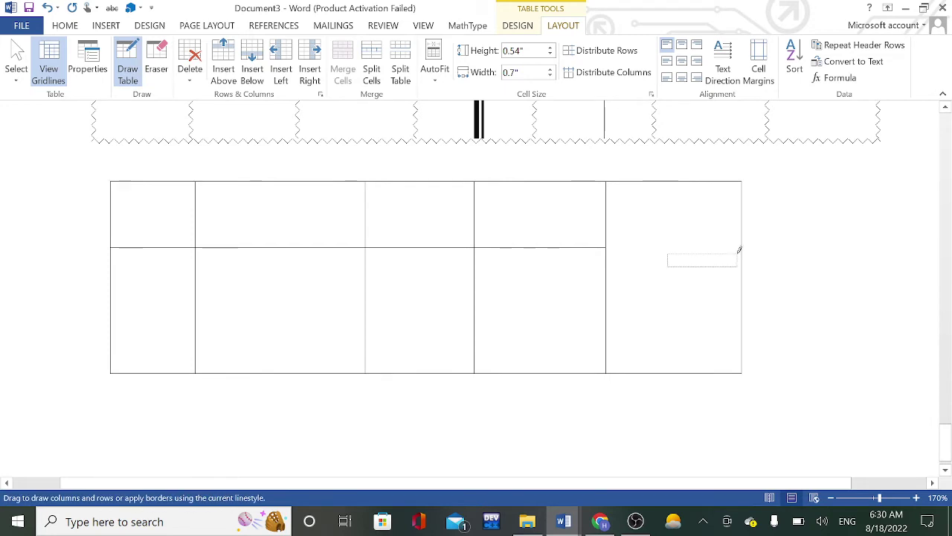
Step: Draw small boxes nested inside cells, including a tall narrow one in the rightmost column
mouse_move(739, 250)
mouse_down()
mouse_move(629, 221)
mouse_move(739, 242)
mouse_up()
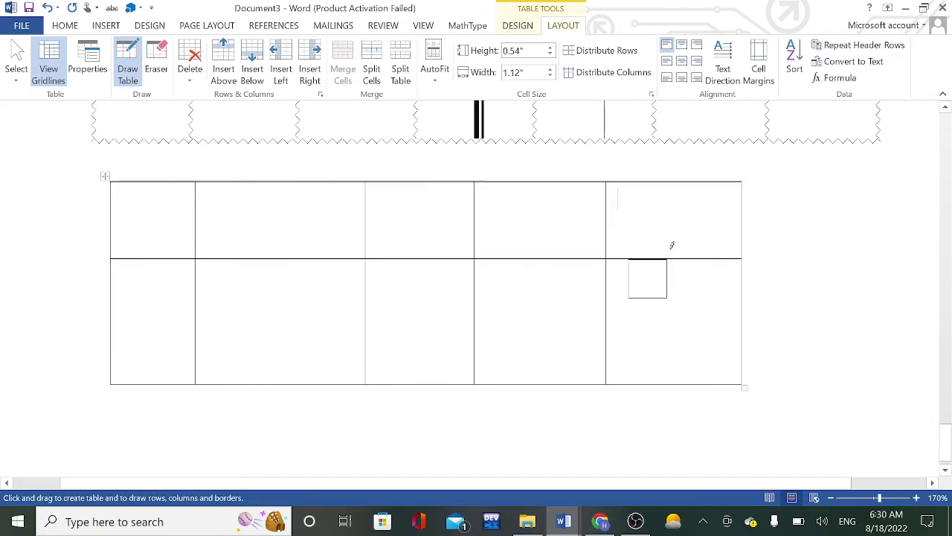
click(632, 266)
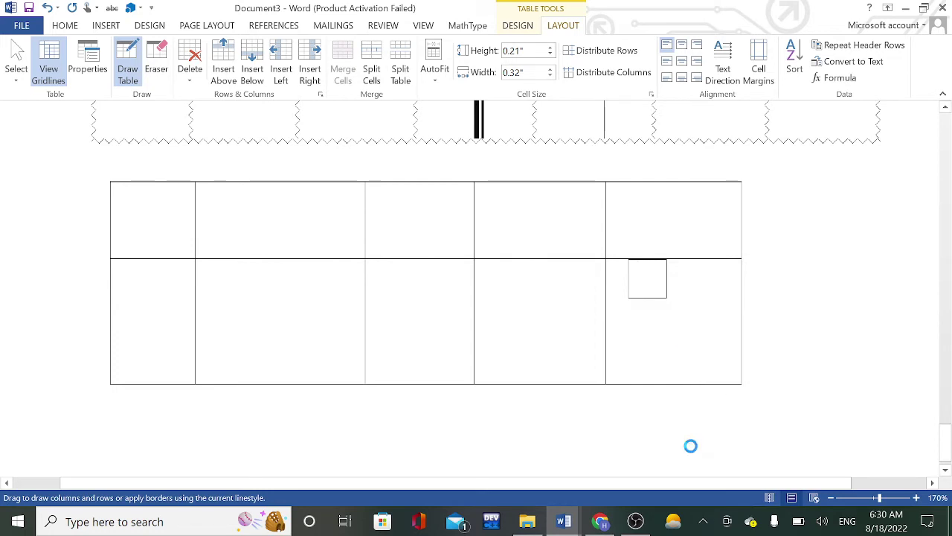
drag(689, 446, 687, 308)
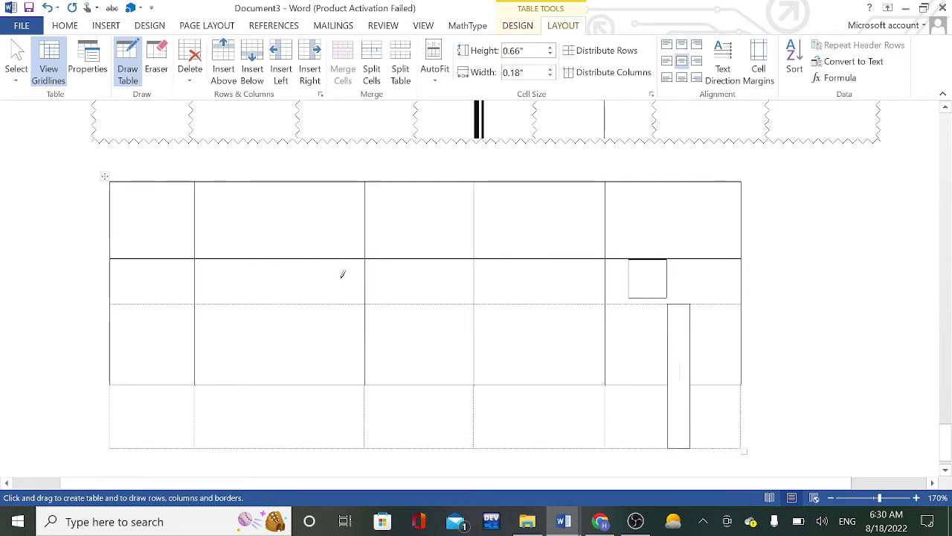
drag(256, 262, 315, 300)
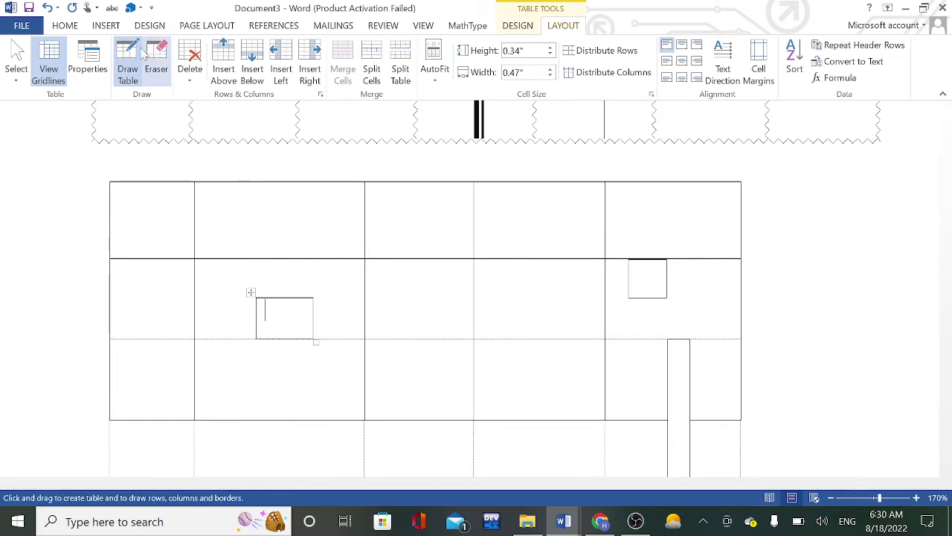
Step: Hide the dashed table gridlines
click(48, 67)
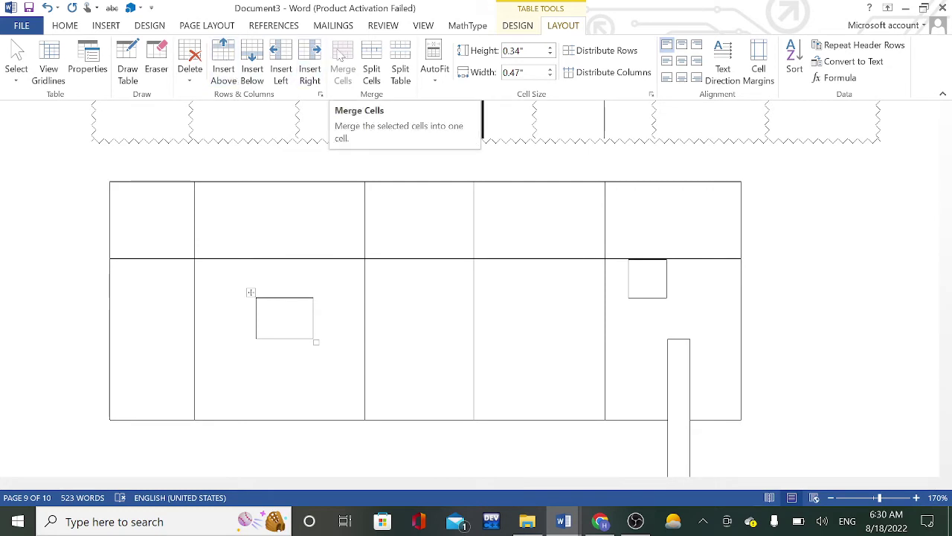
scroll(477, 298, up, 3)
scroll(476, 297, down, 3)
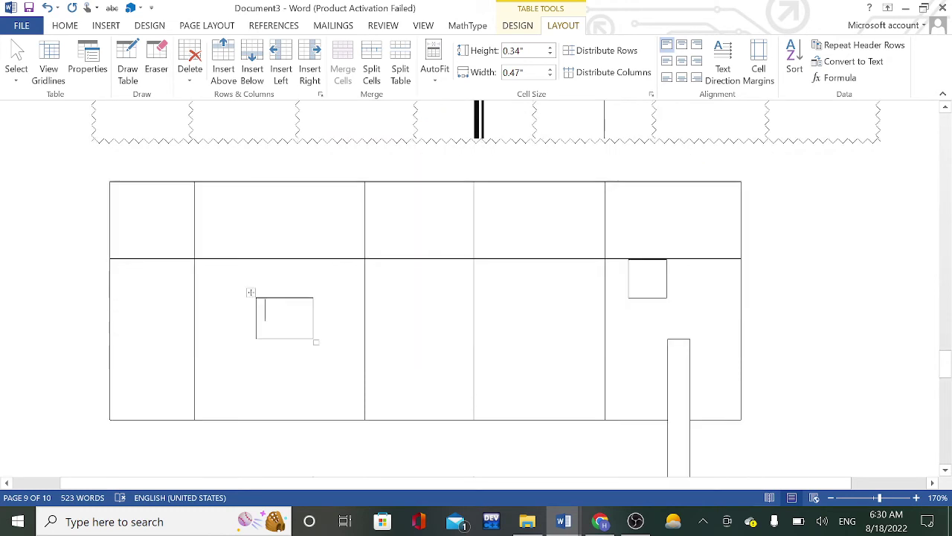
Step: Merge the second and third cells of the new table's top row
click(308, 240)
mouse_move(308, 199)
mouse_down()
mouse_move(451, 216)
mouse_move(426, 216)
mouse_up()
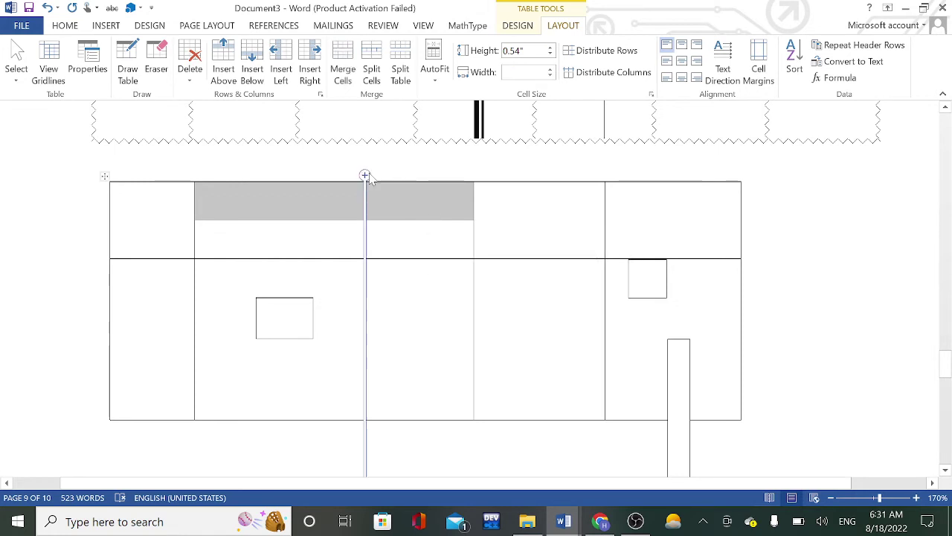
click(354, 81)
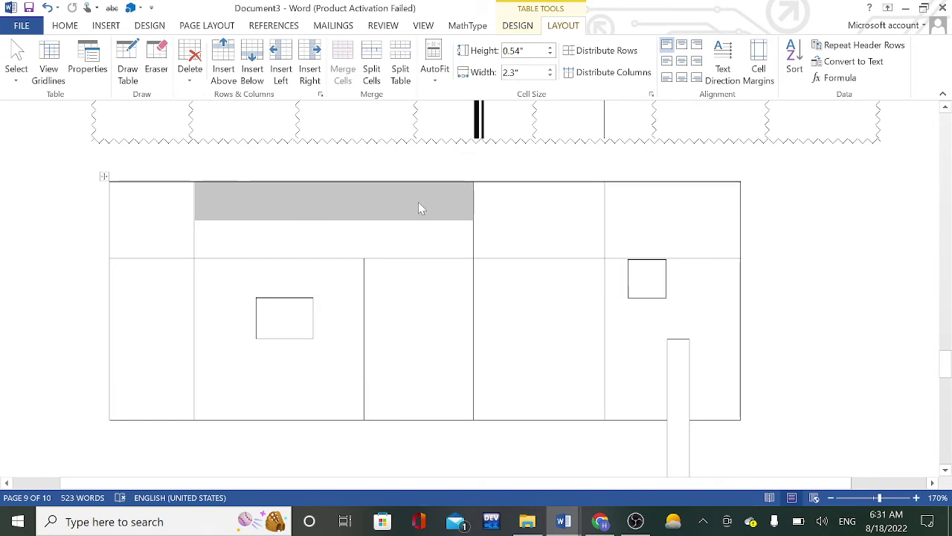
click(418, 201)
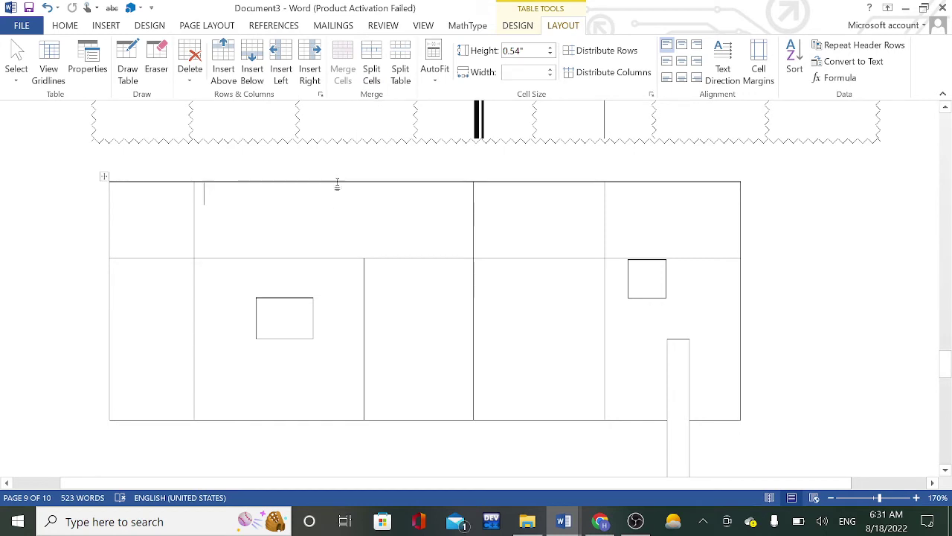
Step: Split the merged top-row cell into a 4x4 grid with Split Cells
click(372, 71)
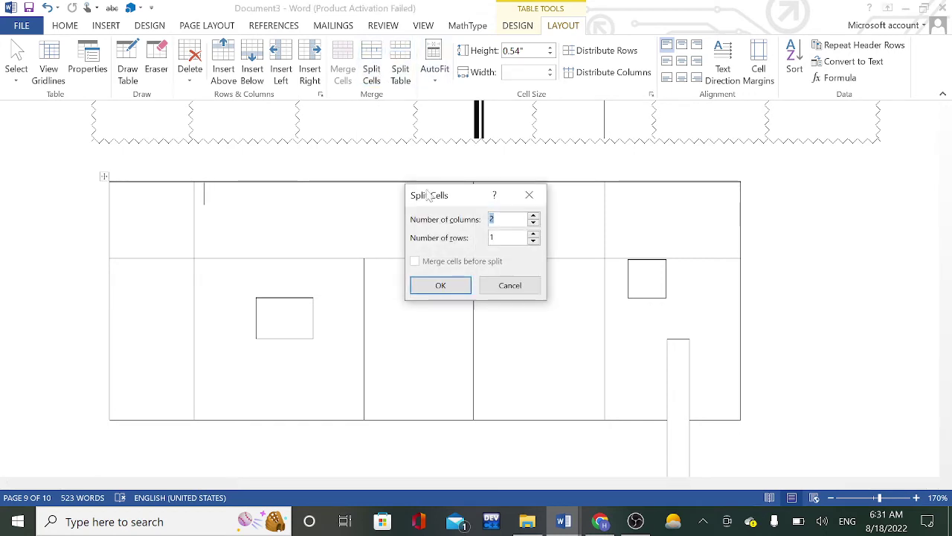
triple_click(536, 216)
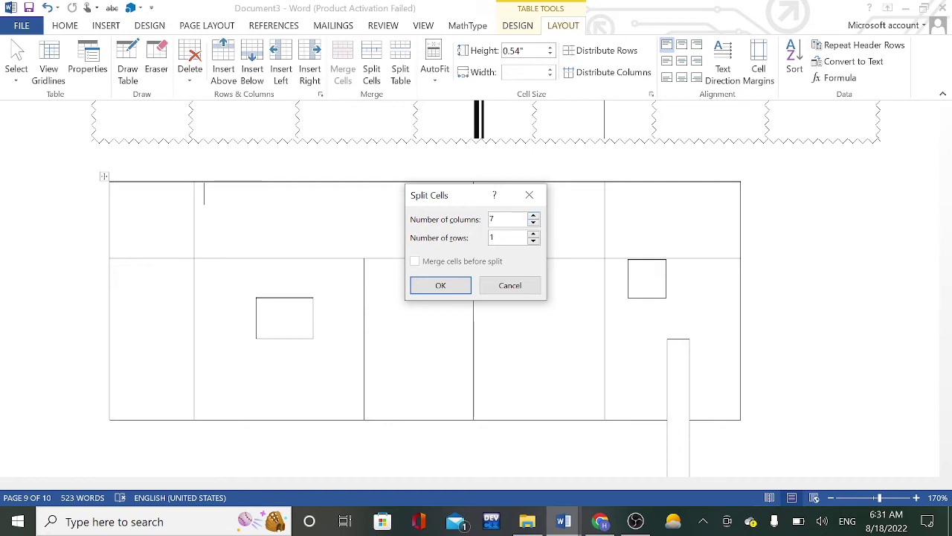
click(534, 234)
click(441, 284)
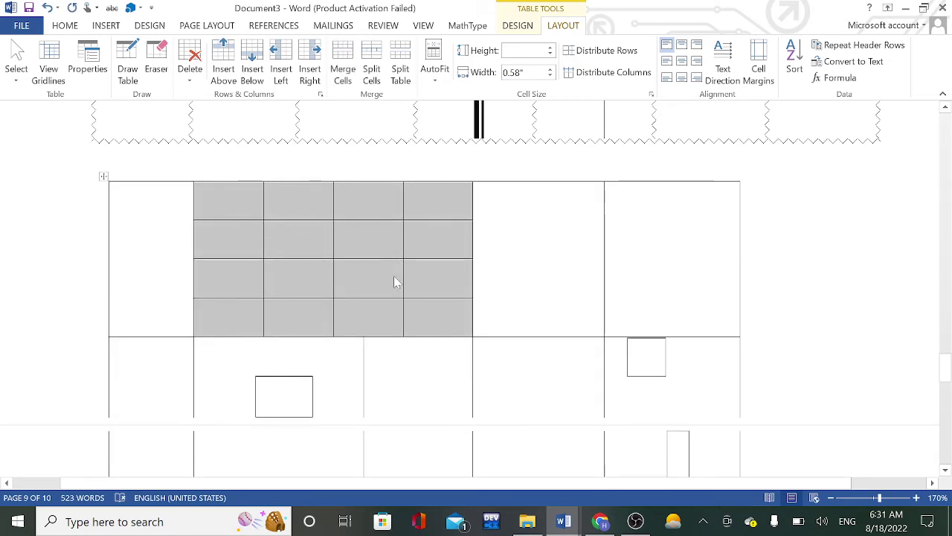
Step: Split the cell to its right into 4 columns
click(503, 214)
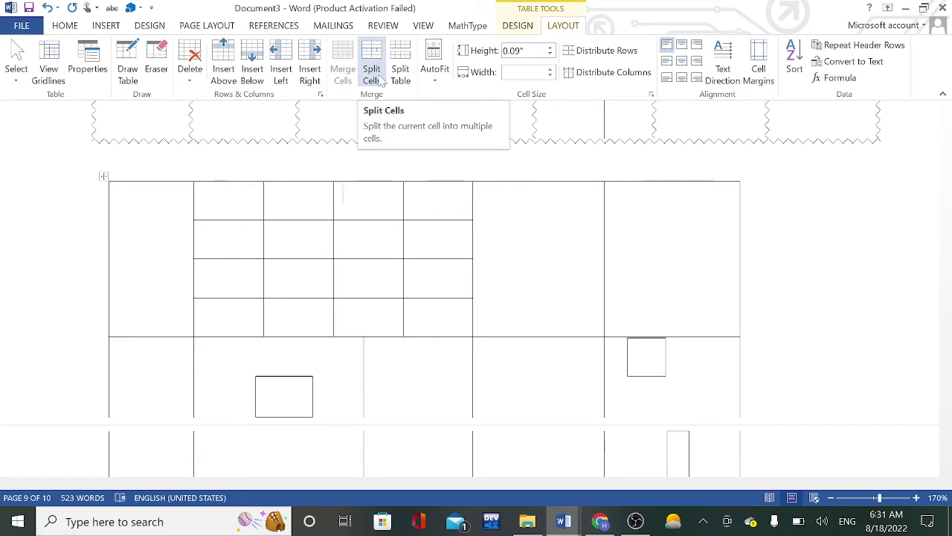
click(372, 75)
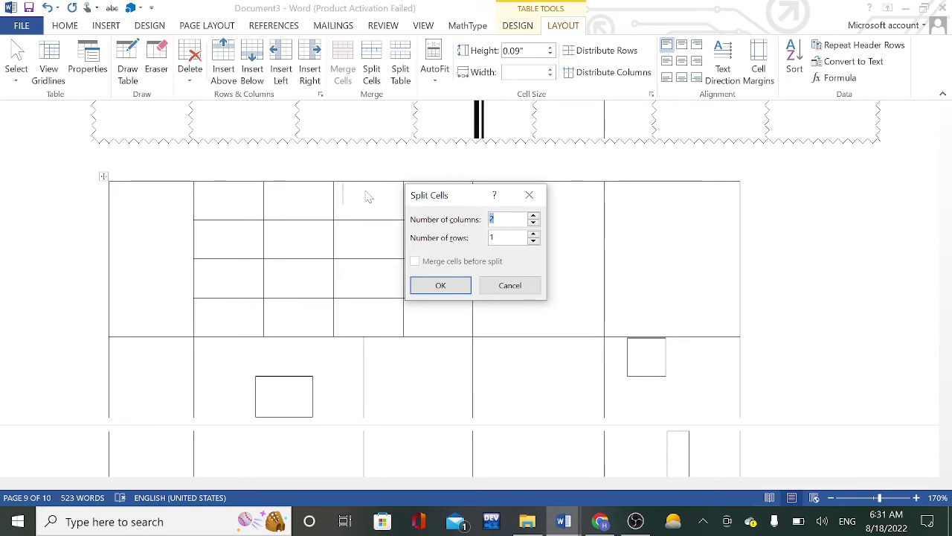
text(4)
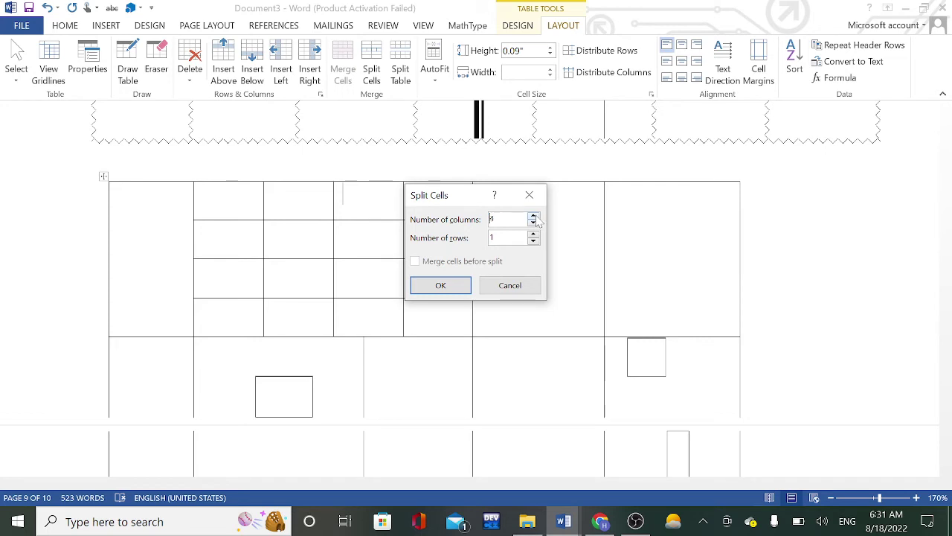
click(441, 286)
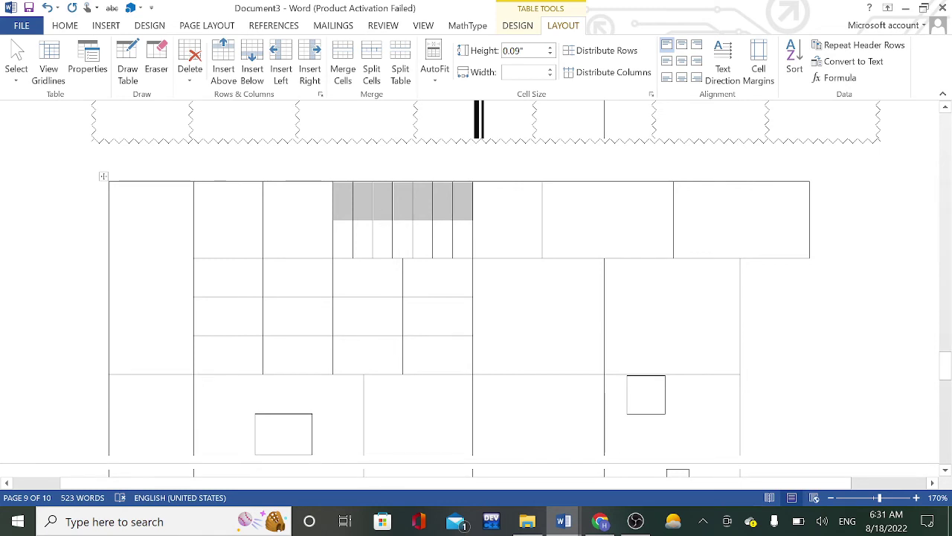
click(483, 194)
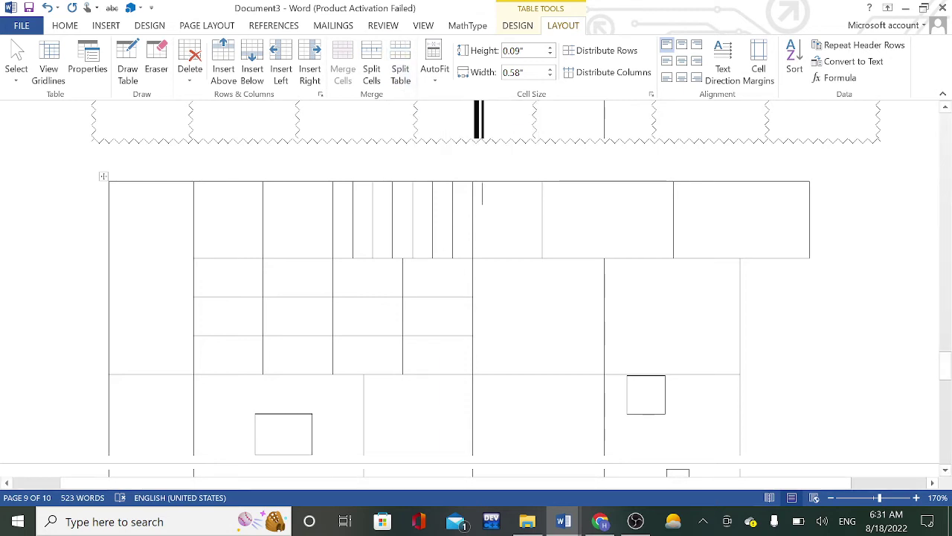
Step: Split the table into two tables starting at the dgdg row
scroll(451, 256, up, 3)
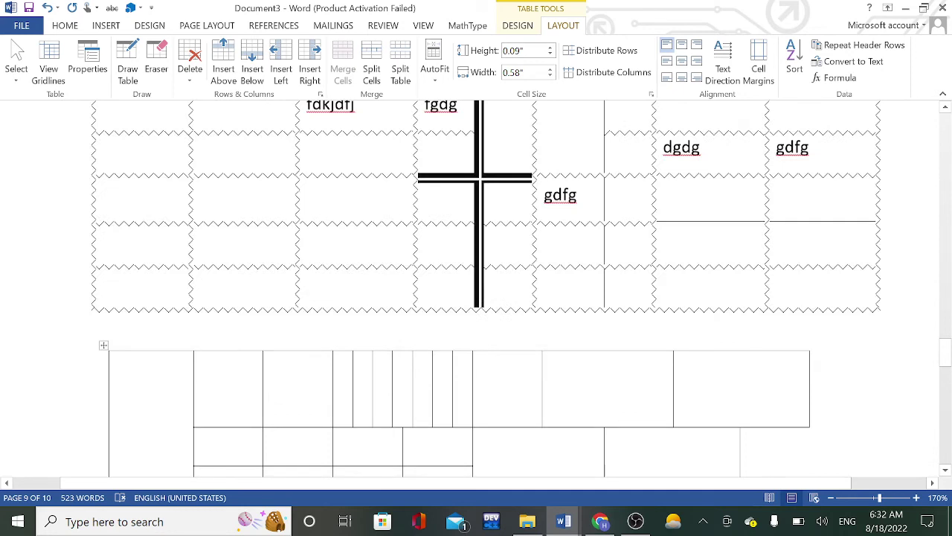
scroll(452, 255, up, 2)
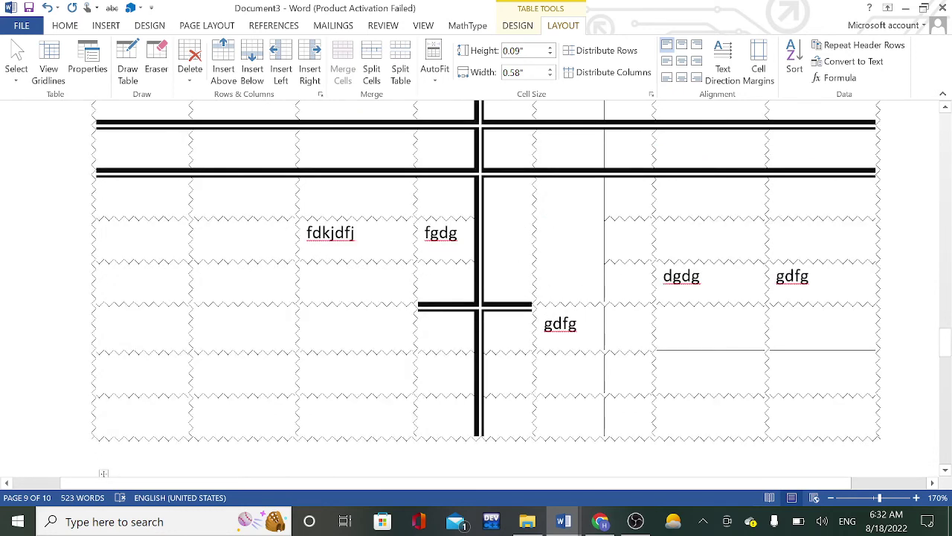
click(614, 276)
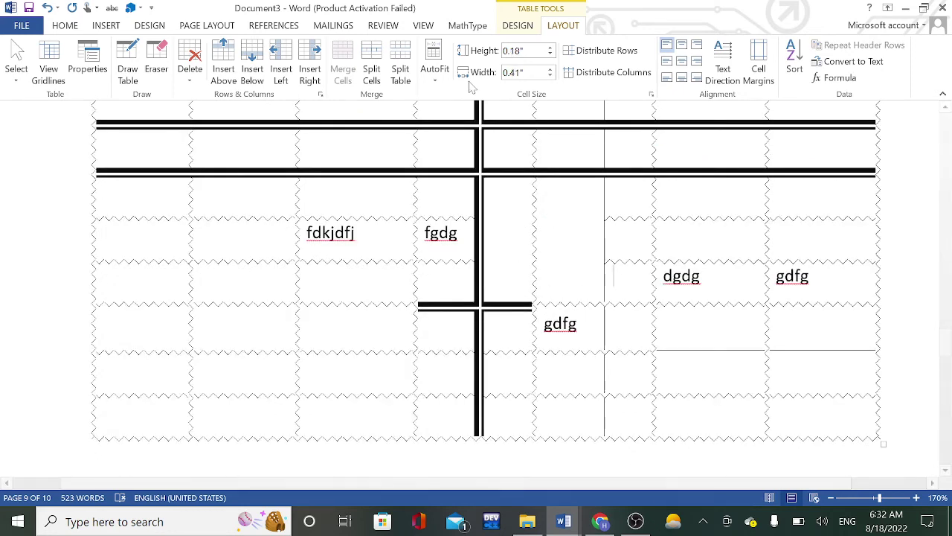
click(401, 71)
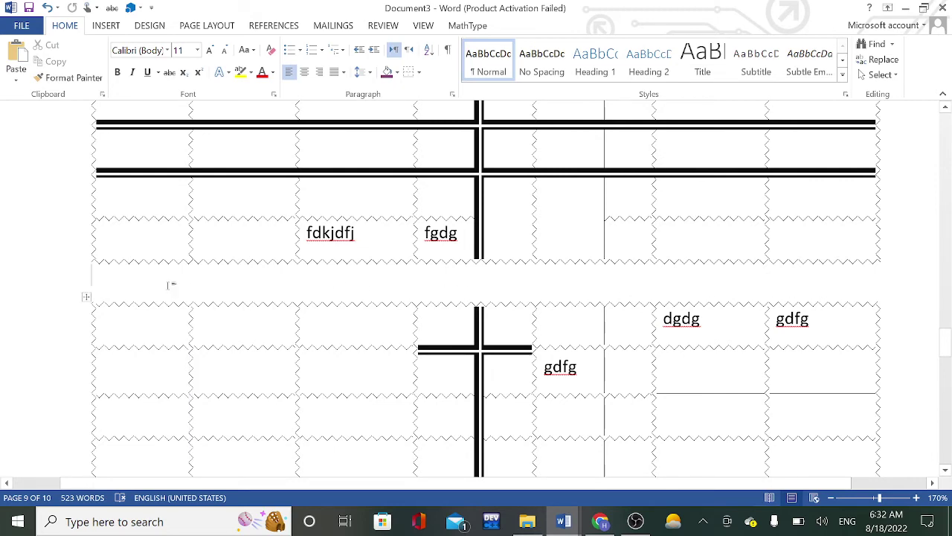
Step: Open the AutoFit choices for the empty grid table further down
scroll(184, 221, up, 2)
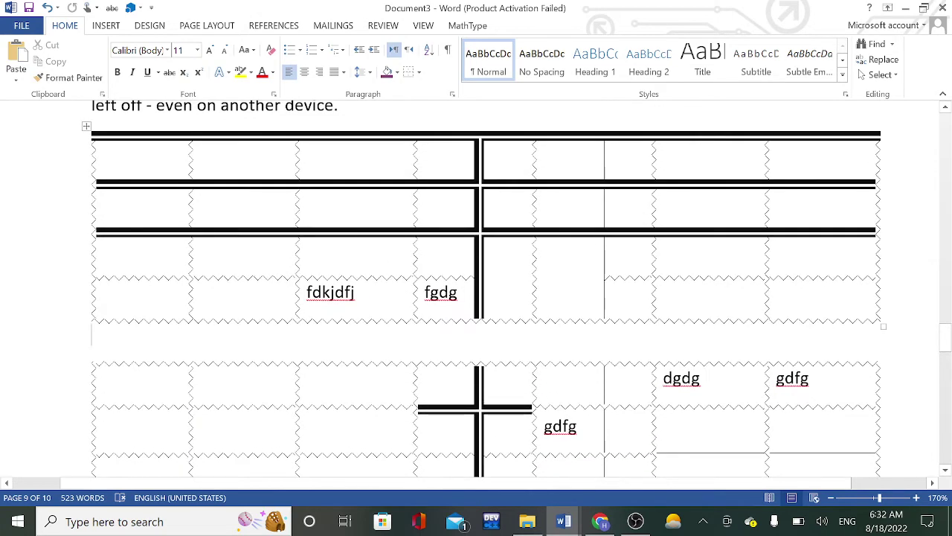
scroll(380, 150, down, 2)
scroll(381, 150, down, 4)
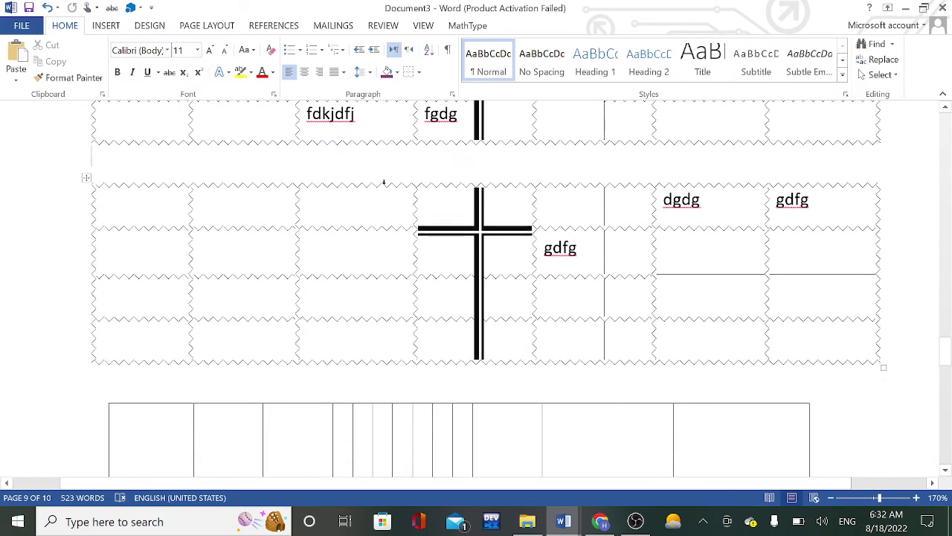
scroll(384, 182, down, 4)
scroll(394, 164, down, 2)
scroll(409, 134, down, 5)
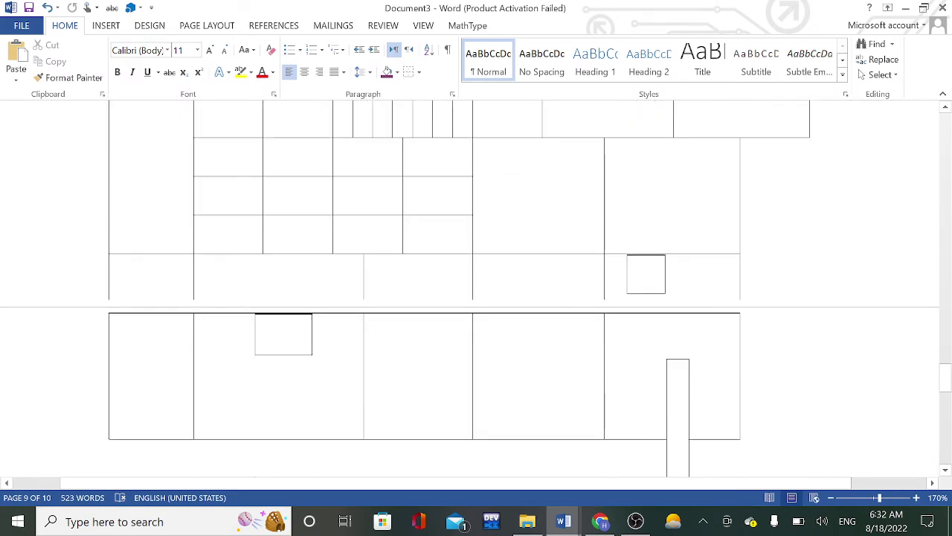
click(414, 128)
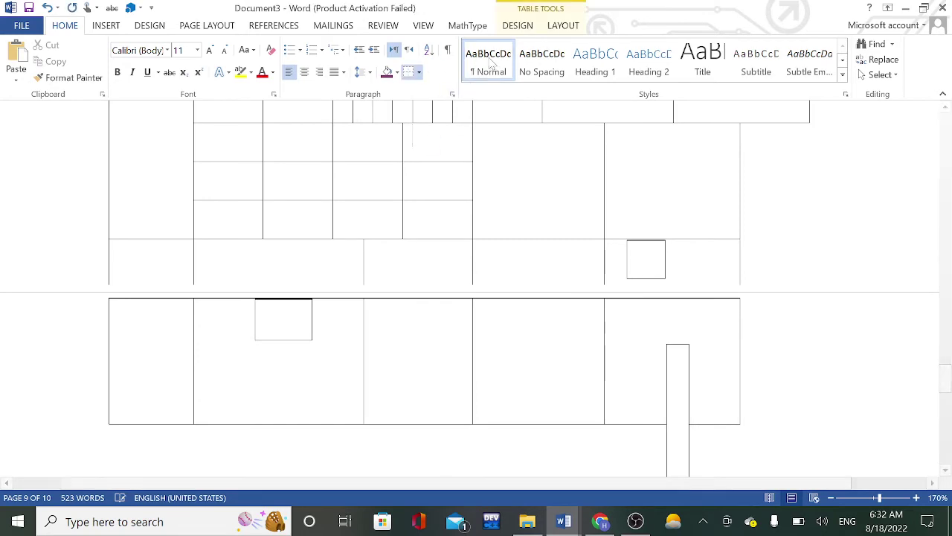
click(564, 27)
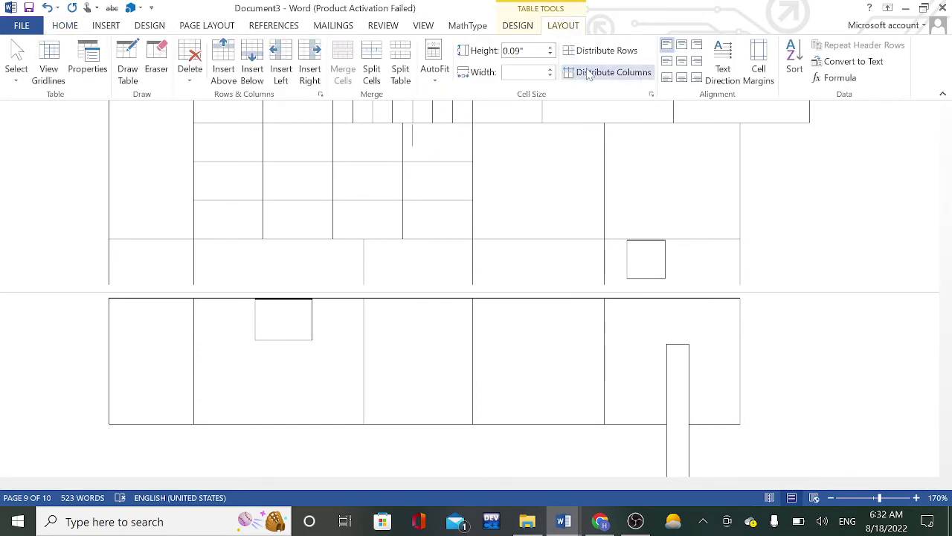
click(438, 74)
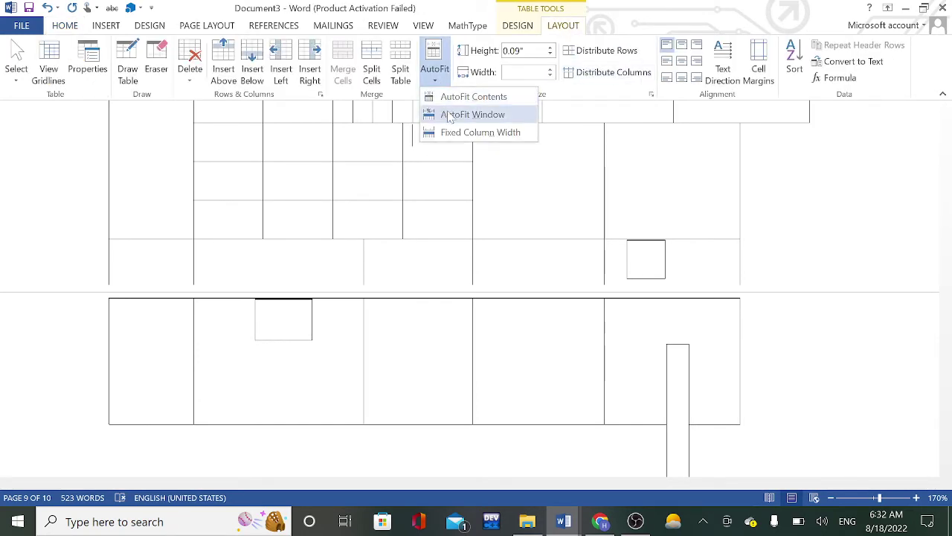
Step: AutoFit the grid table to contents, then window width, fix column widths, and widen its left edge
click(457, 97)
scroll(476, 290, up, 4)
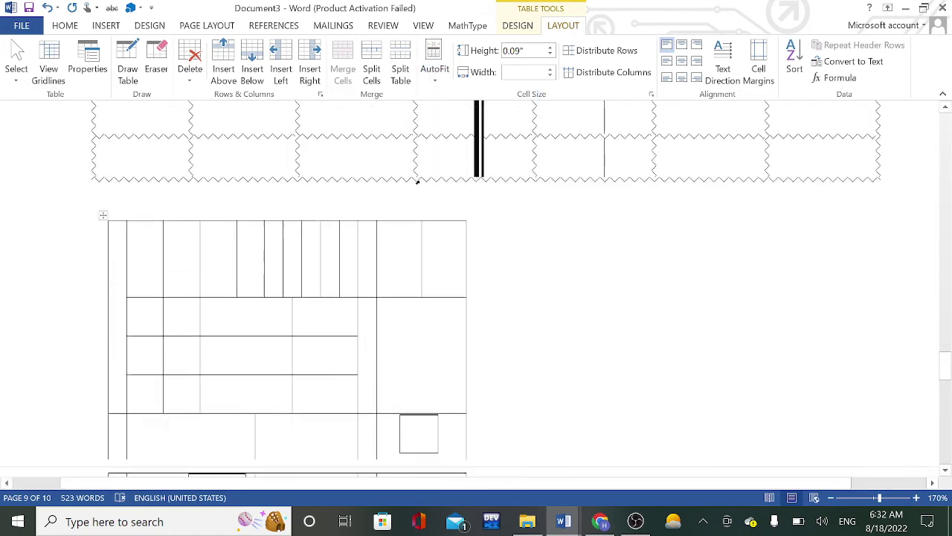
scroll(476, 290, down, 3)
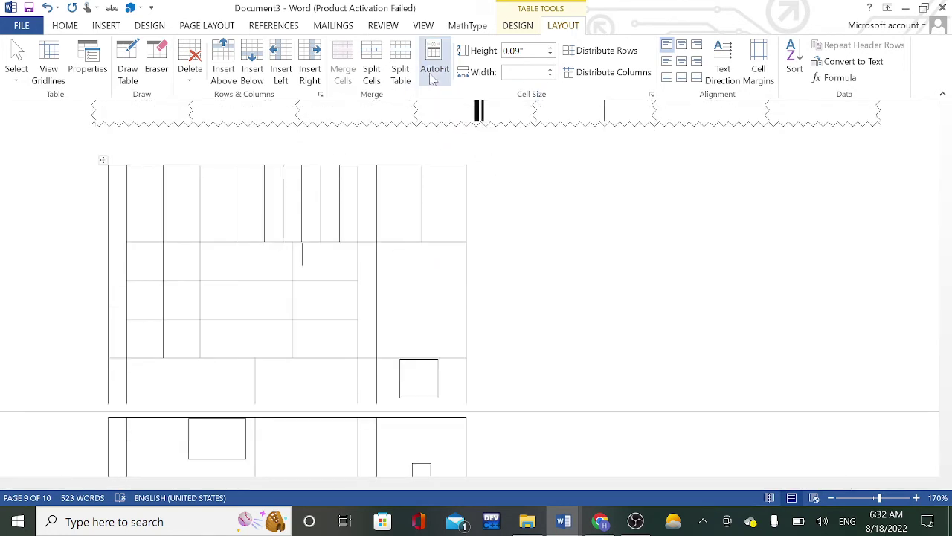
click(434, 69)
click(459, 115)
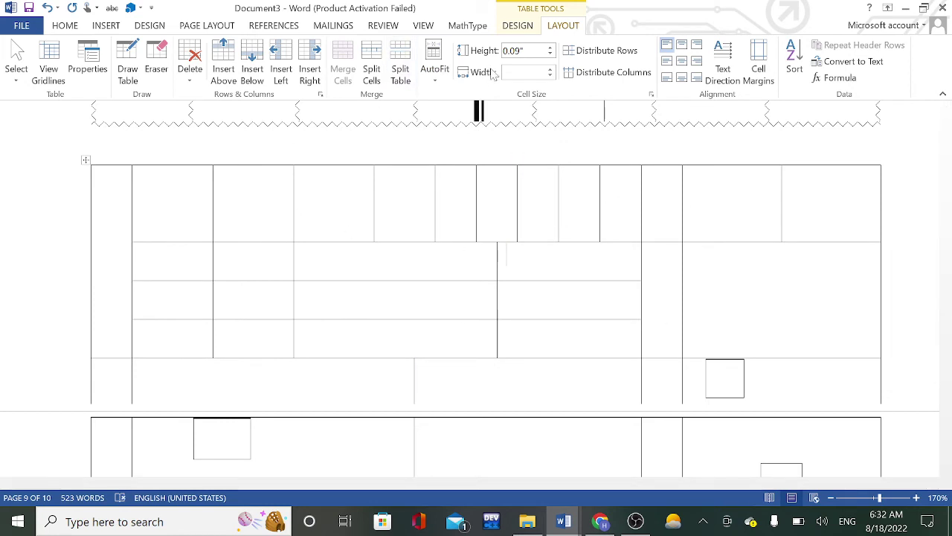
click(437, 79)
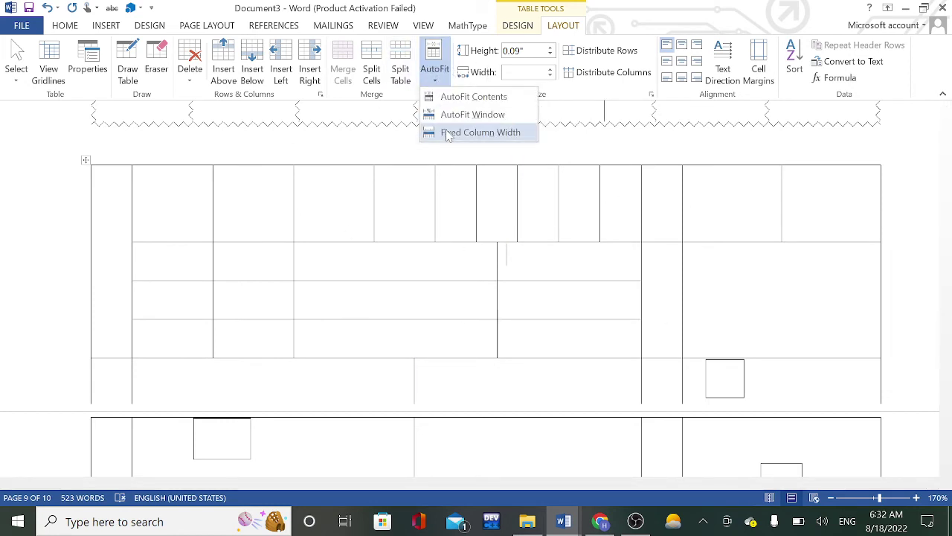
click(448, 133)
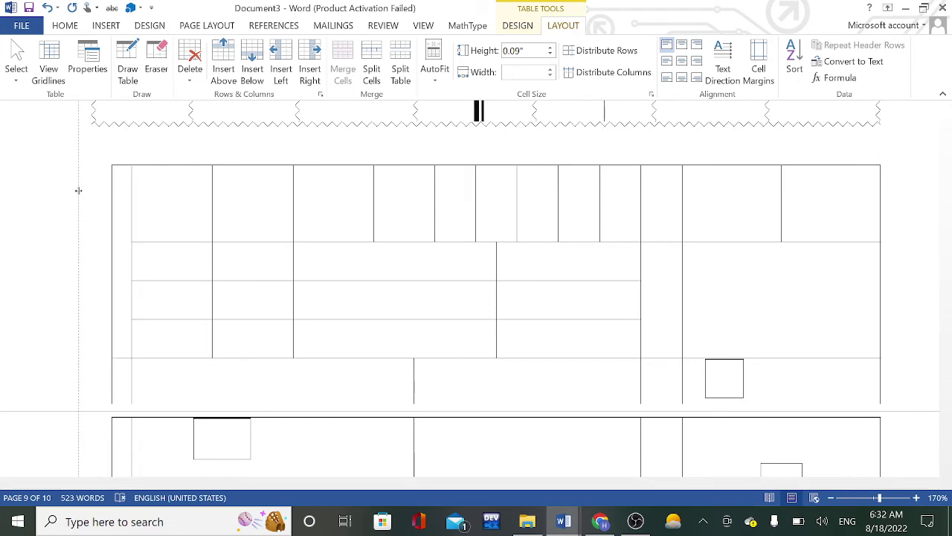
drag(90, 190, 75, 191)
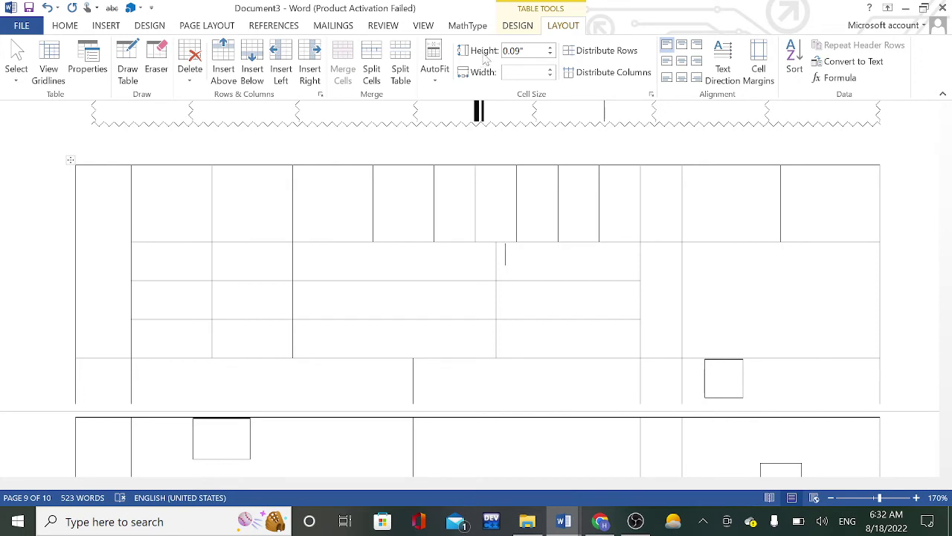
Step: Raise the top row height to 1 inch, then bring it down to 0.5 inches
click(398, 209)
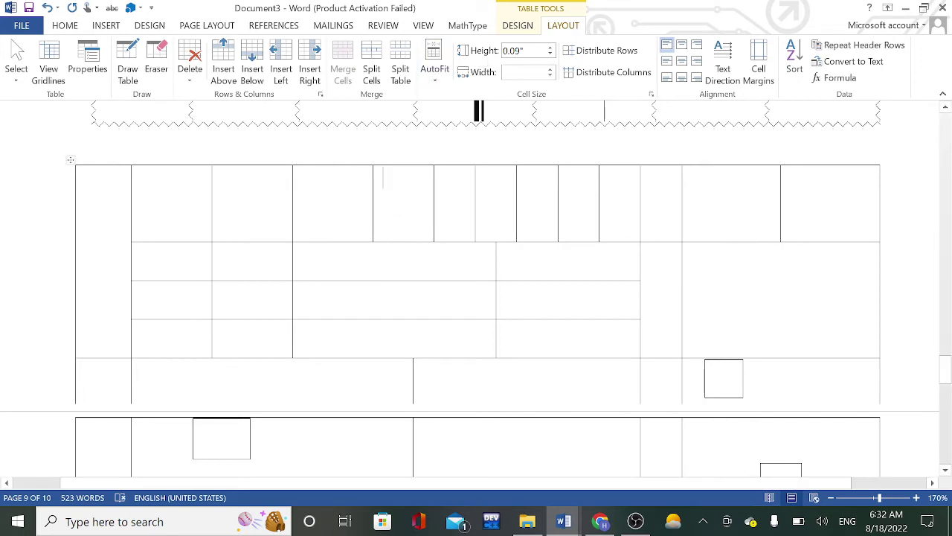
click(551, 47)
click(551, 48)
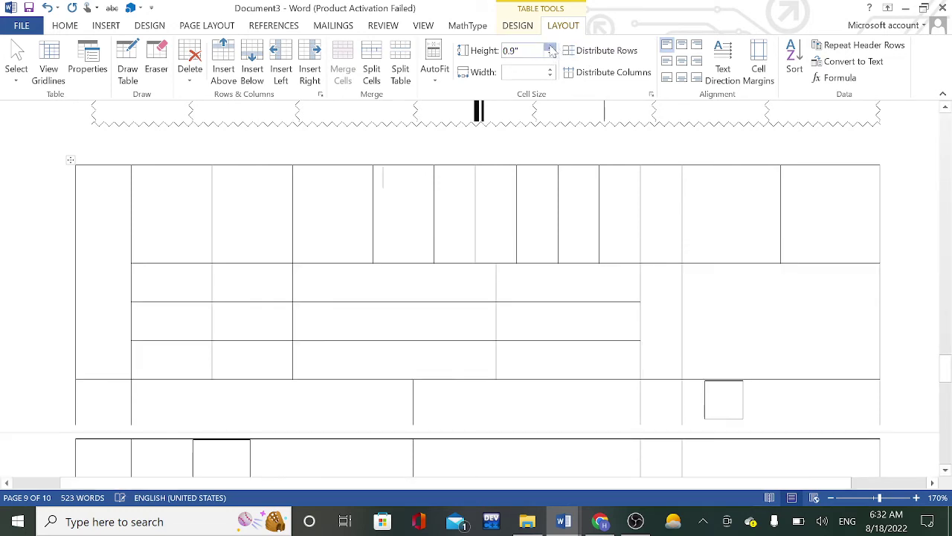
click(551, 48)
click(552, 48)
click(550, 54)
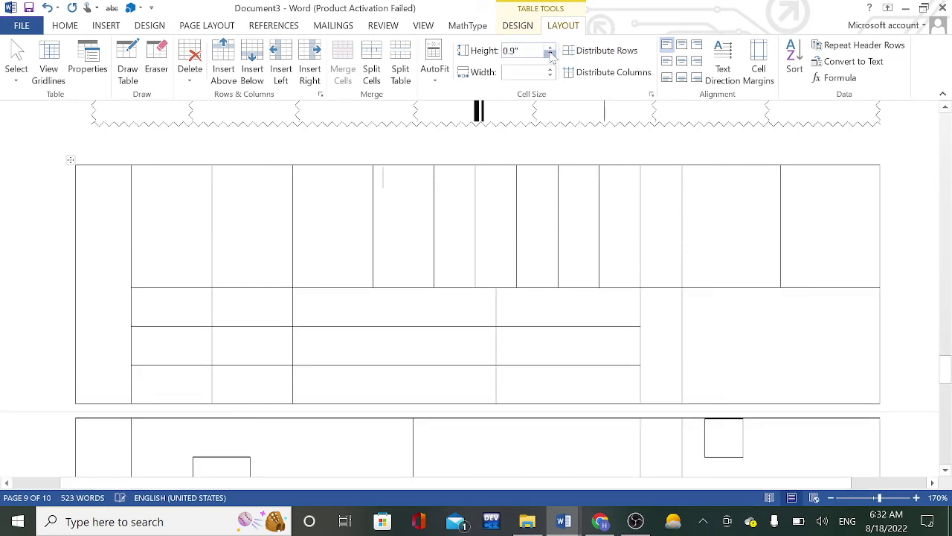
click(550, 54)
click(551, 54)
click(550, 54)
click(551, 54)
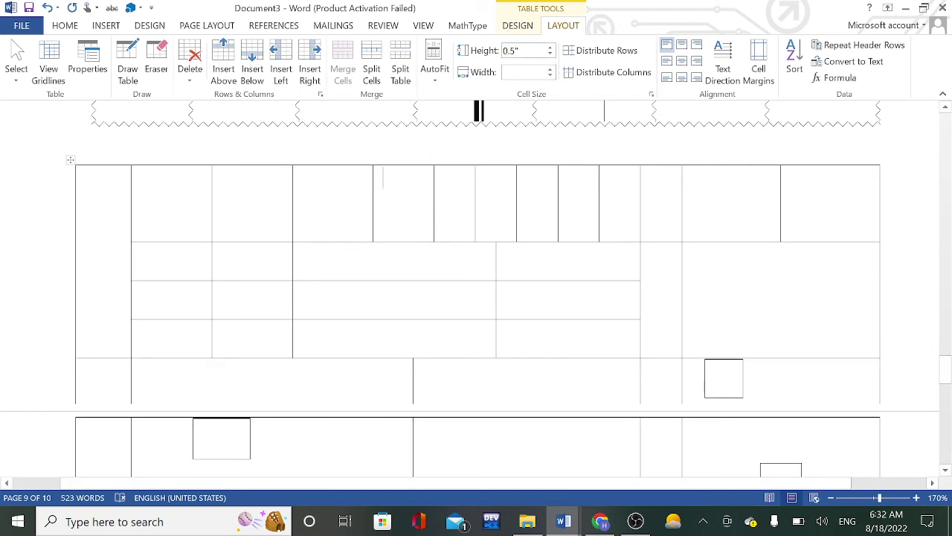
Step: Move a narrow top-row column border right and distribute all rows evenly at 0.66"; Distribute Columns is refused
click(475, 194)
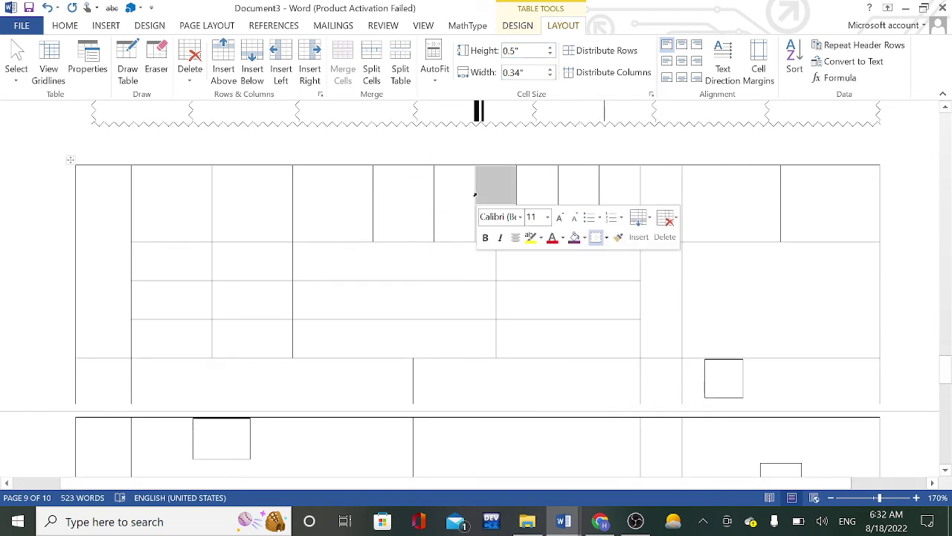
drag(477, 196, 488, 221)
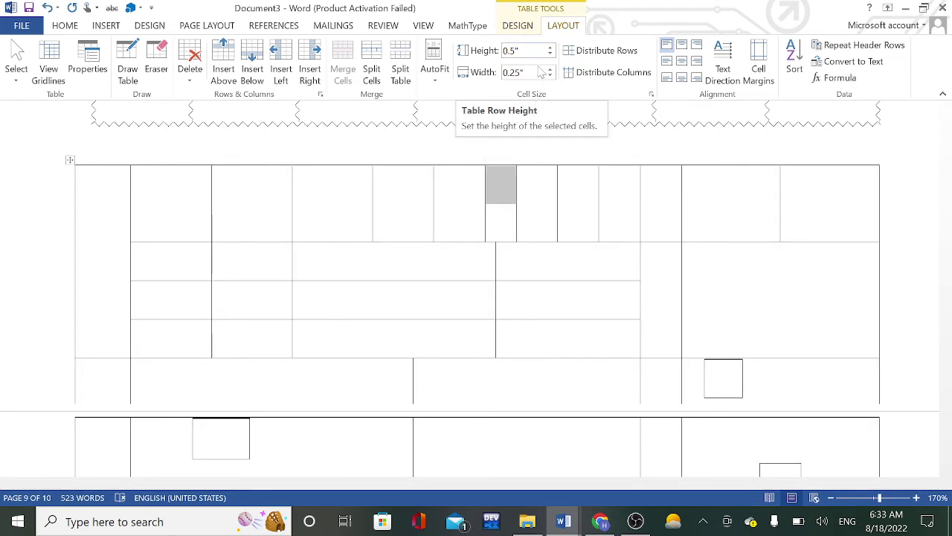
key(Right)
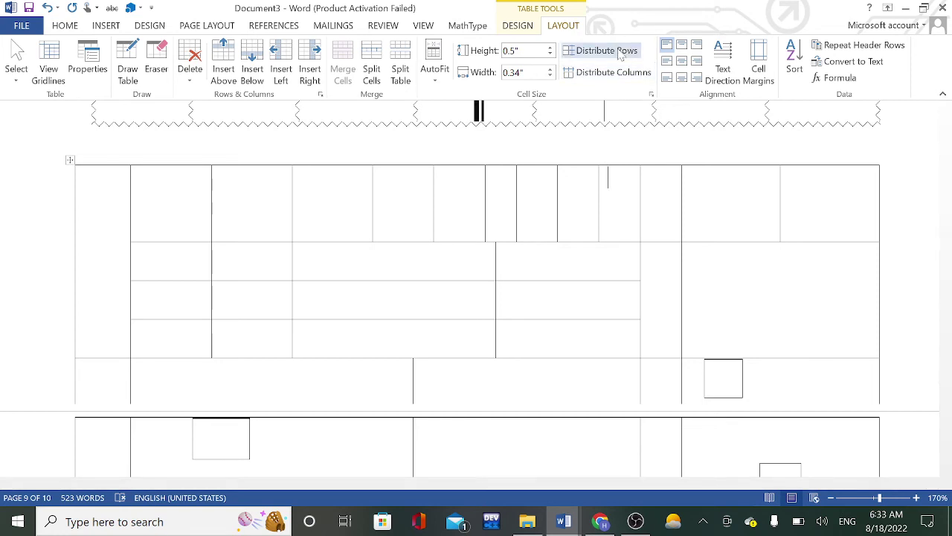
click(618, 52)
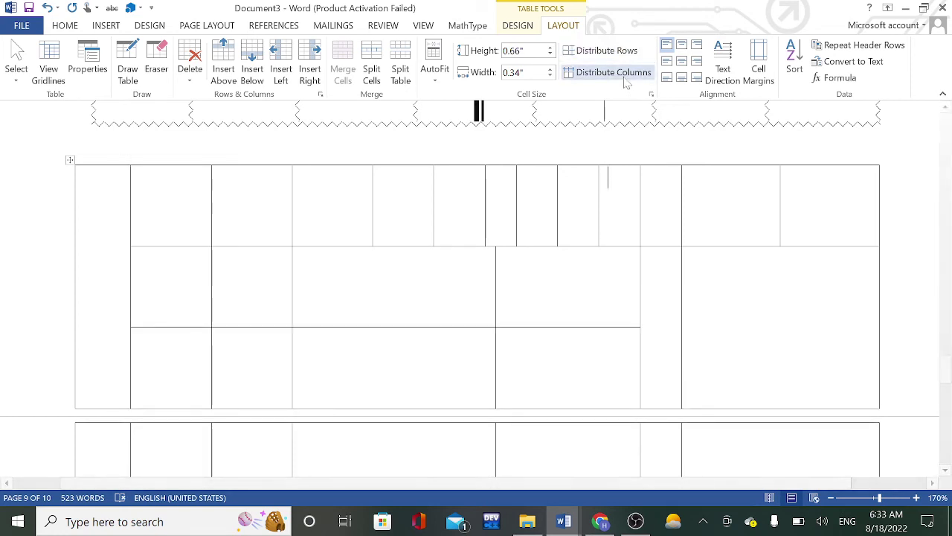
click(608, 72)
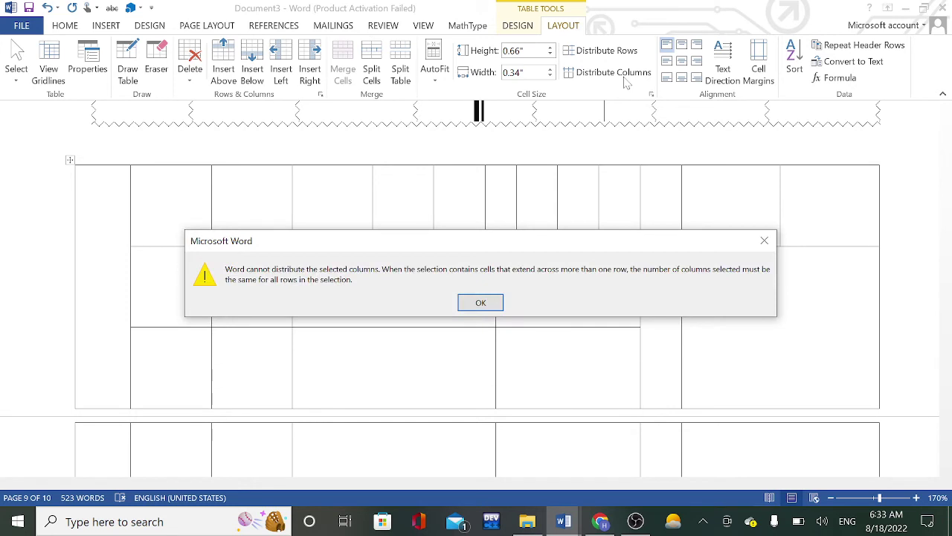
click(480, 302)
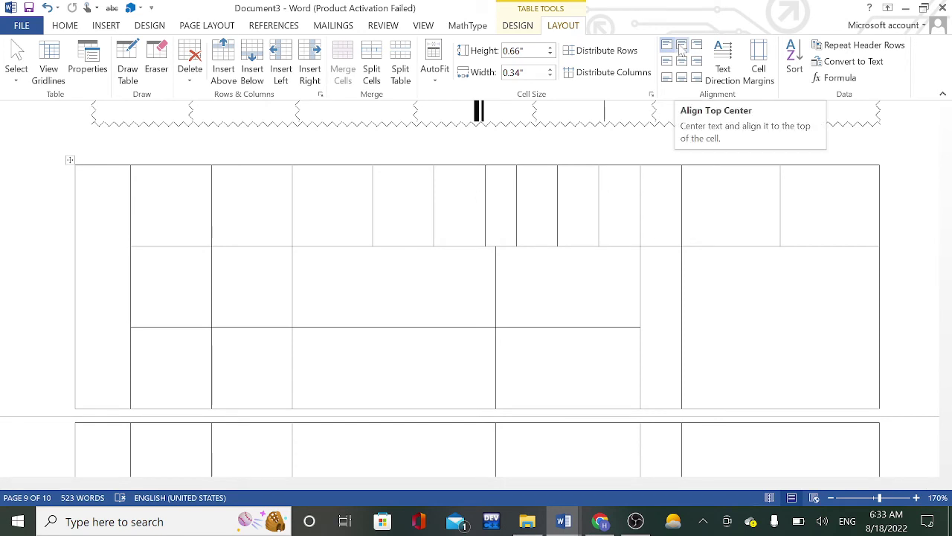
Step: Try top-centre and top-right alignment, then type 'Sadia' in the wide second-row cell
click(681, 47)
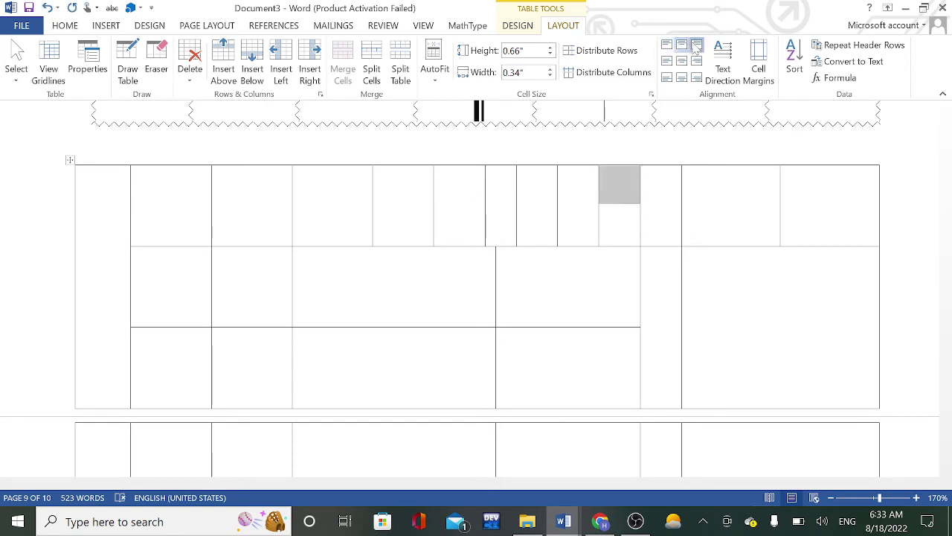
click(696, 47)
click(555, 296)
click(325, 282)
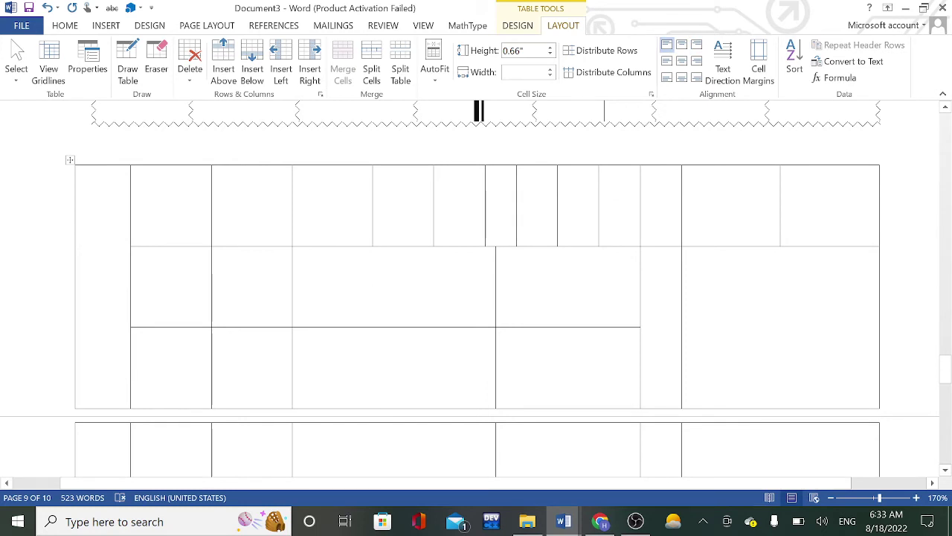
text(Sadi)
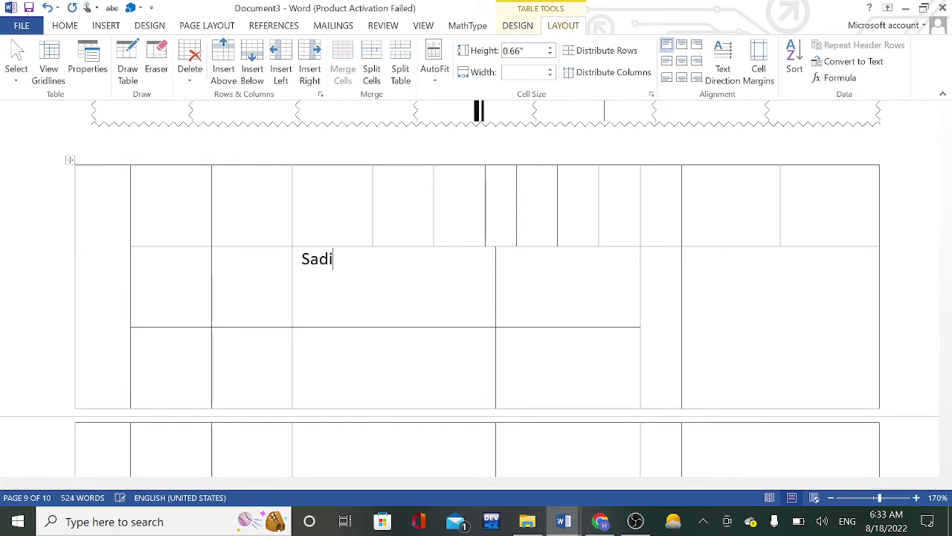
text(a)
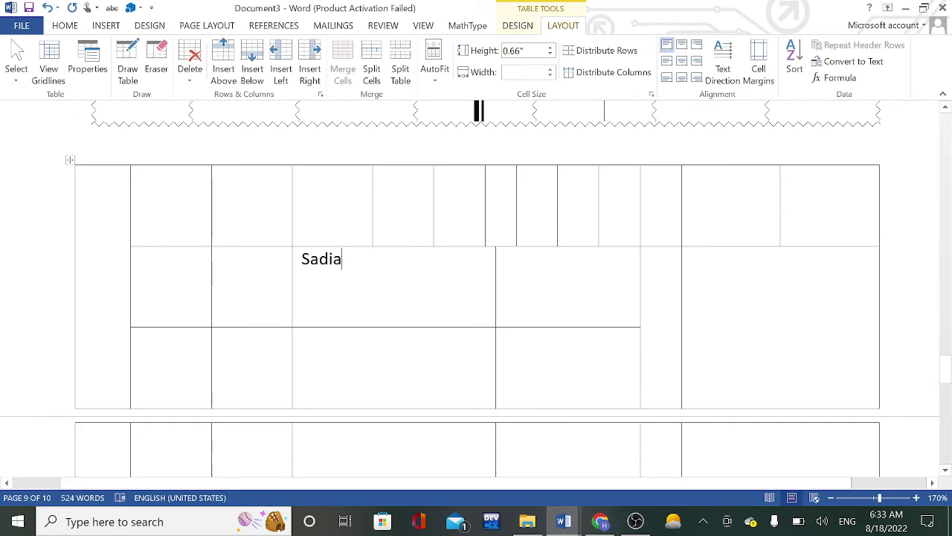
Step: Rotate Sadia vertical, then bottom-to-top, then back to horizontal
click(681, 45)
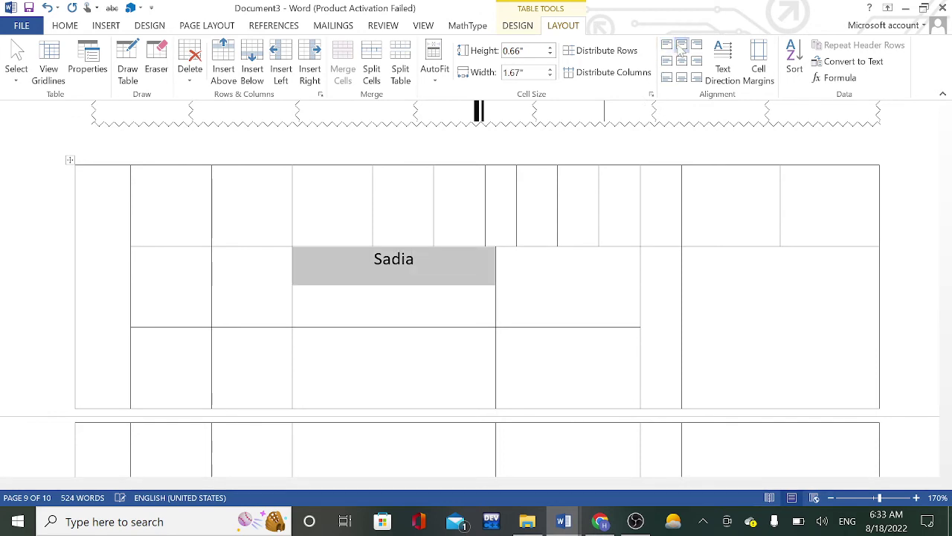
click(723, 63)
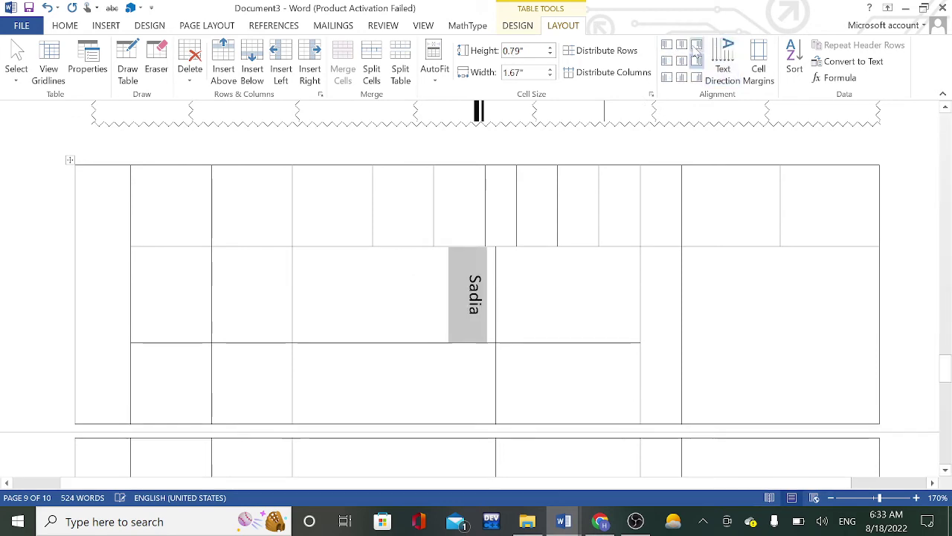
click(722, 63)
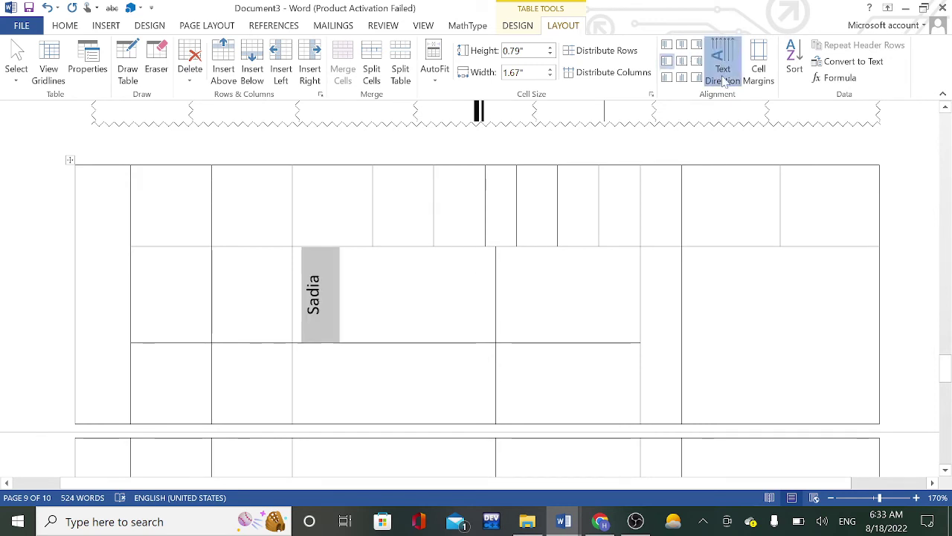
click(723, 63)
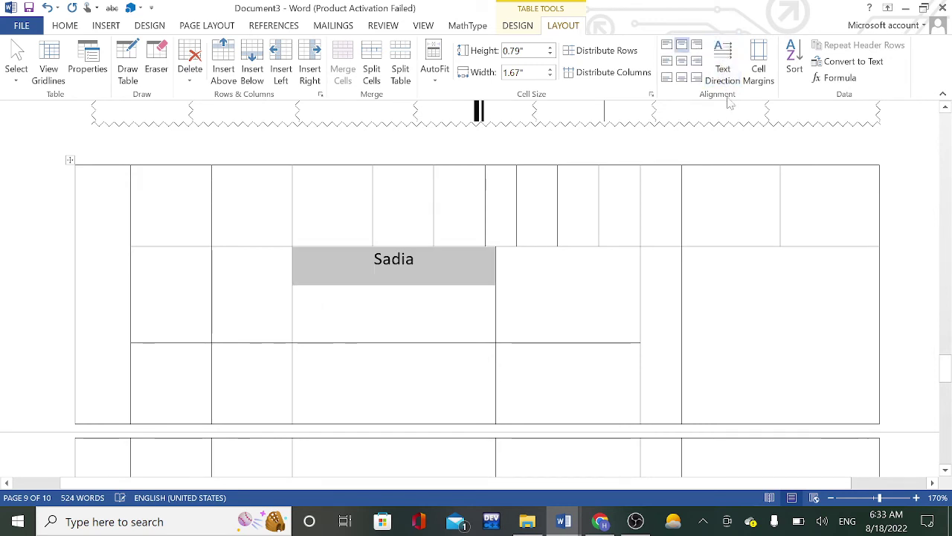
Step: Step Sadia through the top, middle and bottom alignments, ending at bottom-right
click(667, 44)
click(682, 46)
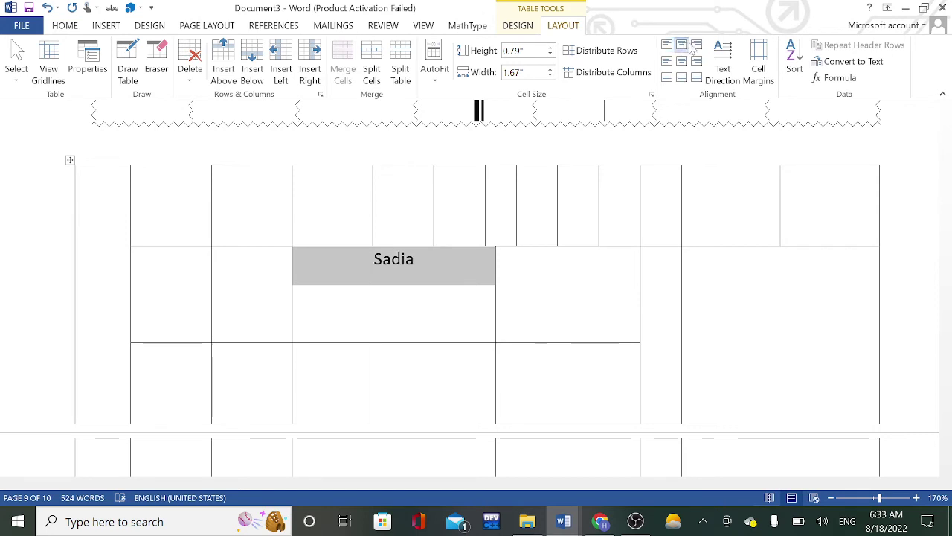
click(667, 61)
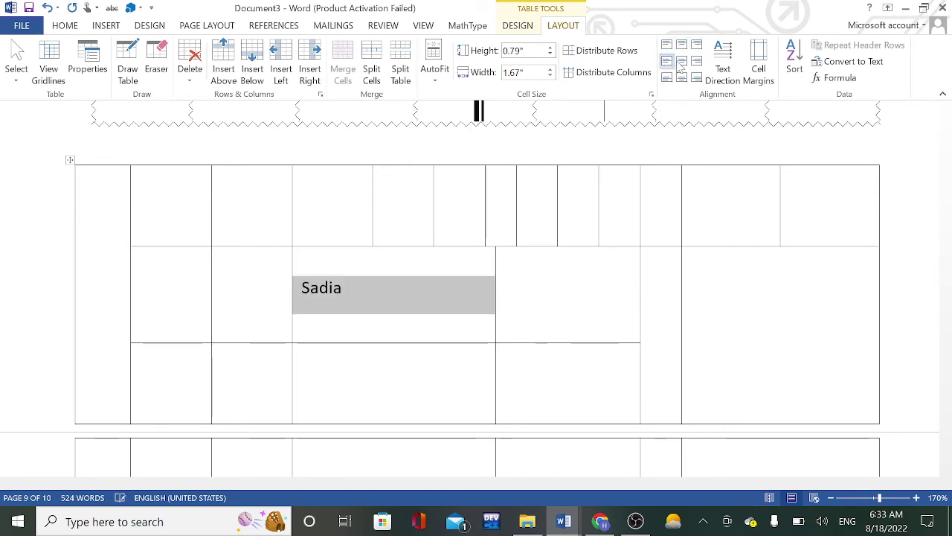
click(682, 61)
click(696, 61)
click(666, 77)
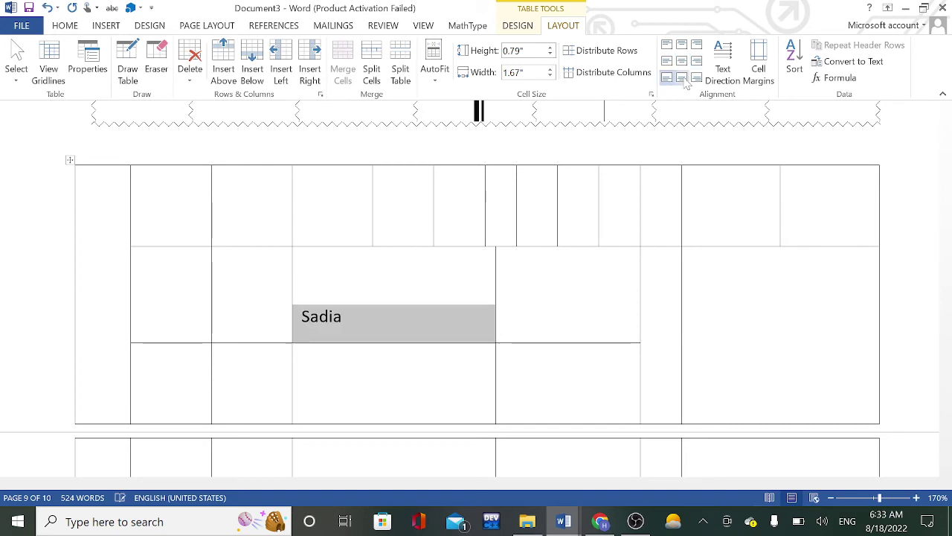
click(682, 77)
click(696, 77)
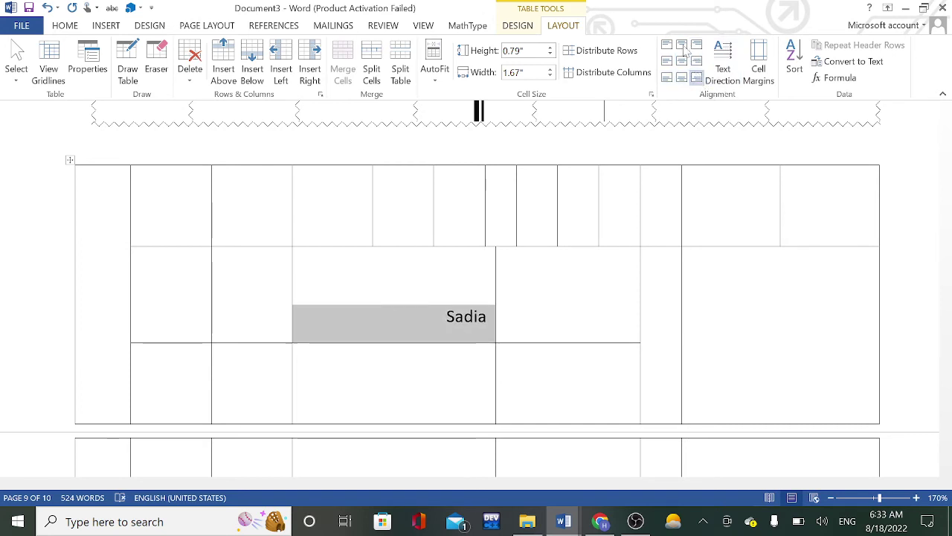
Step: Cycle Sadia's text direction repeatedly, finishing with horizontal text
click(726, 77)
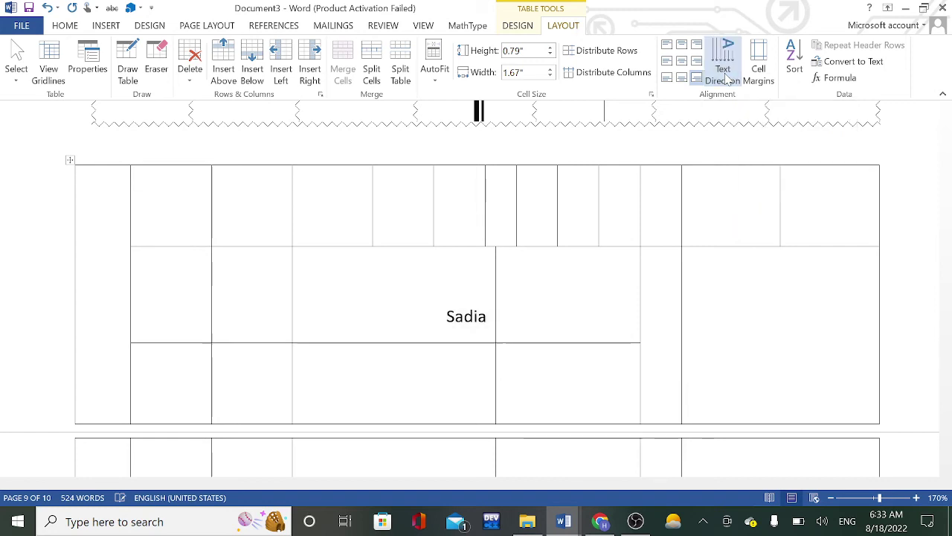
click(726, 77)
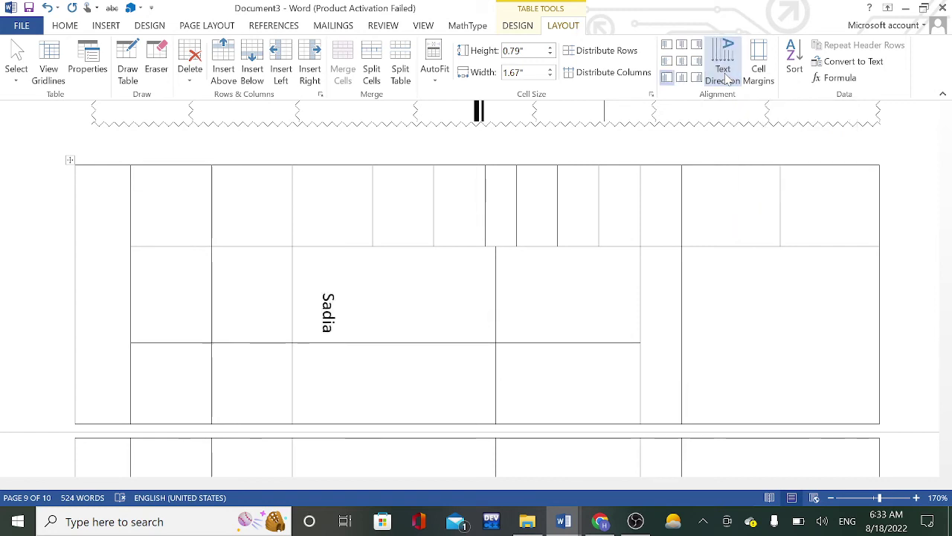
click(726, 77)
click(726, 77)
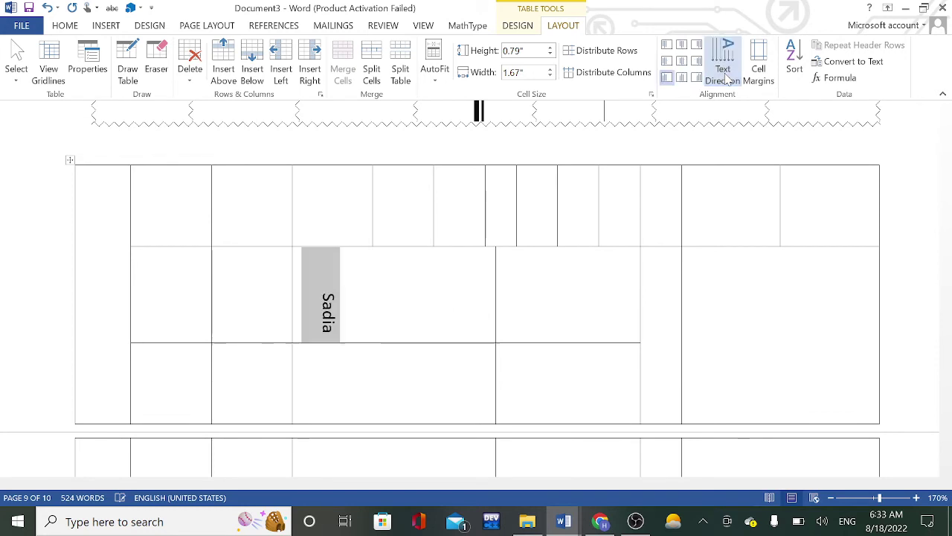
click(726, 77)
click(725, 77)
click(726, 78)
click(726, 78)
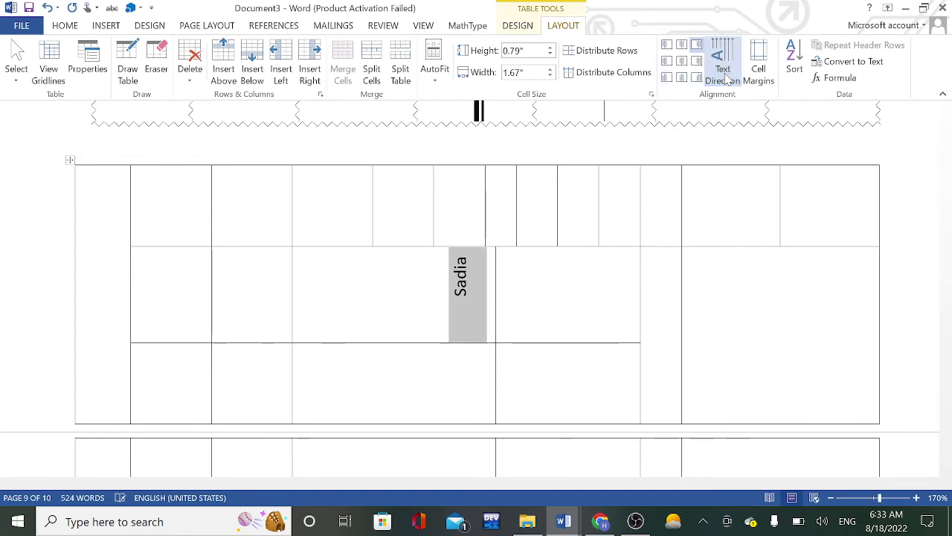
click(726, 78)
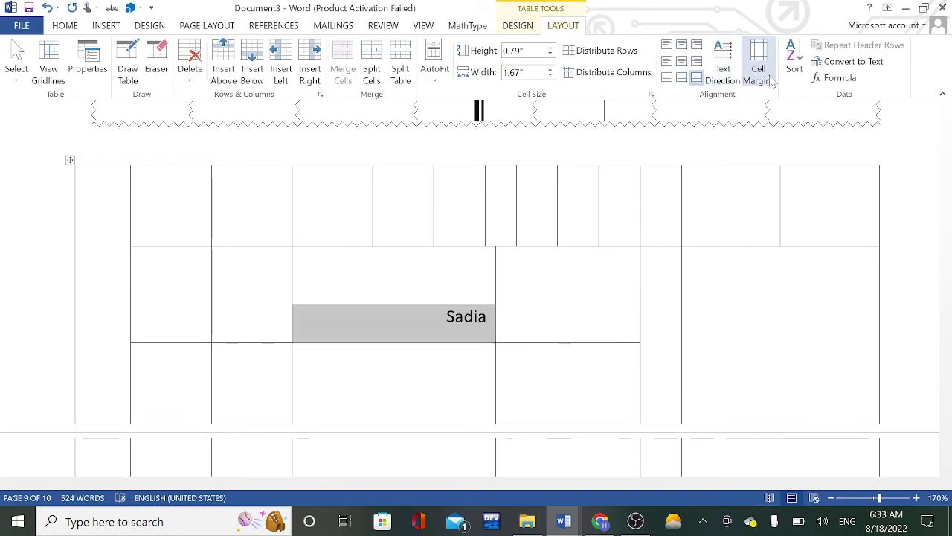
Step: Raise the table's top cell margin to just over 0.01 inch in Cell Margins
click(770, 83)
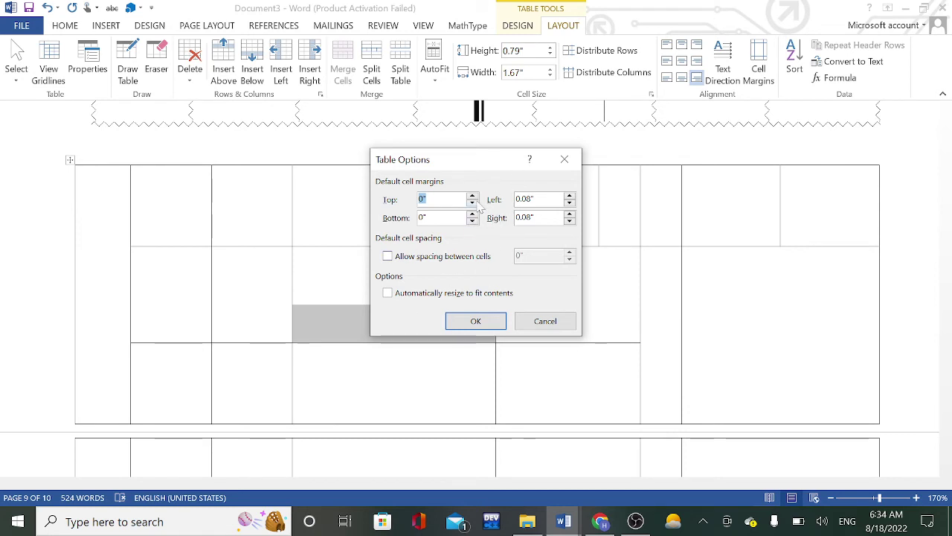
click(472, 204)
click(473, 196)
click(472, 197)
click(453, 321)
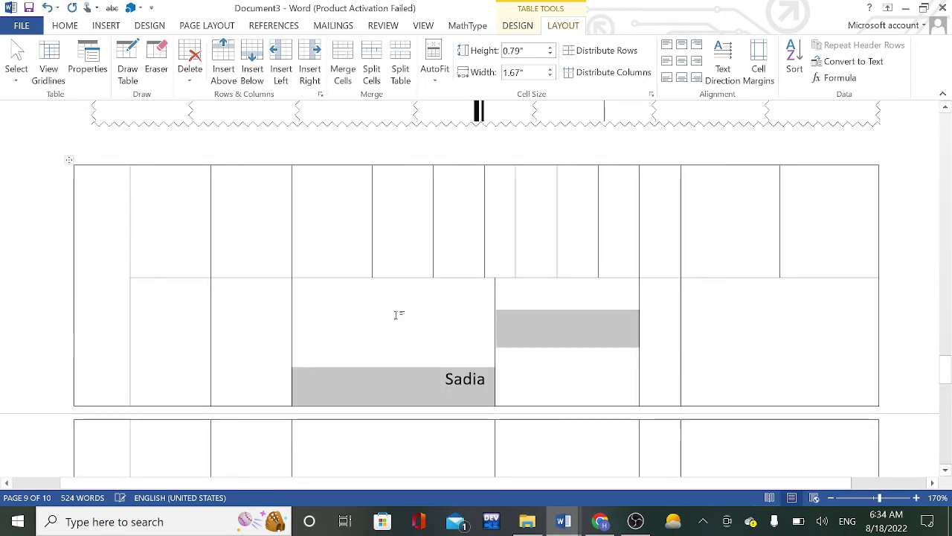
Step: Deselect the Sadia row cells and briefly switch to Home and back to Layout
click(447, 296)
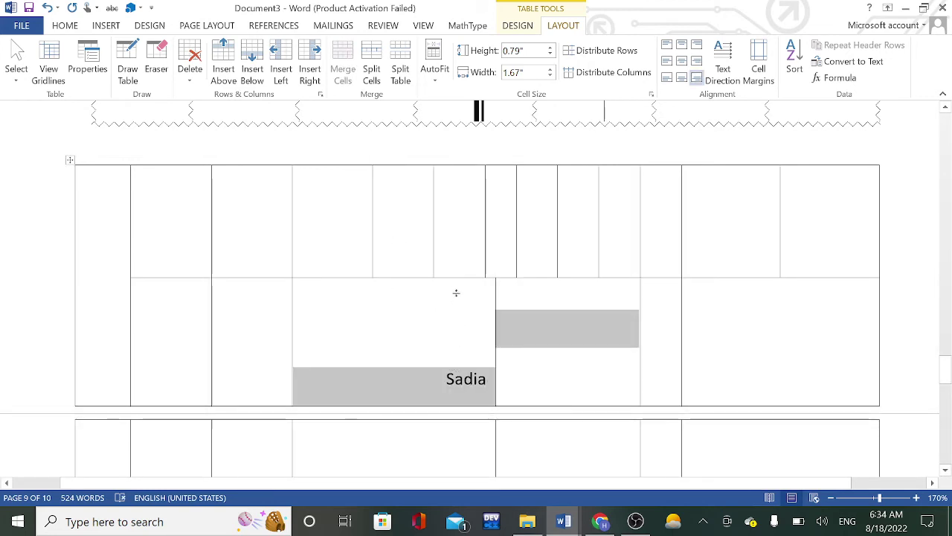
click(248, 302)
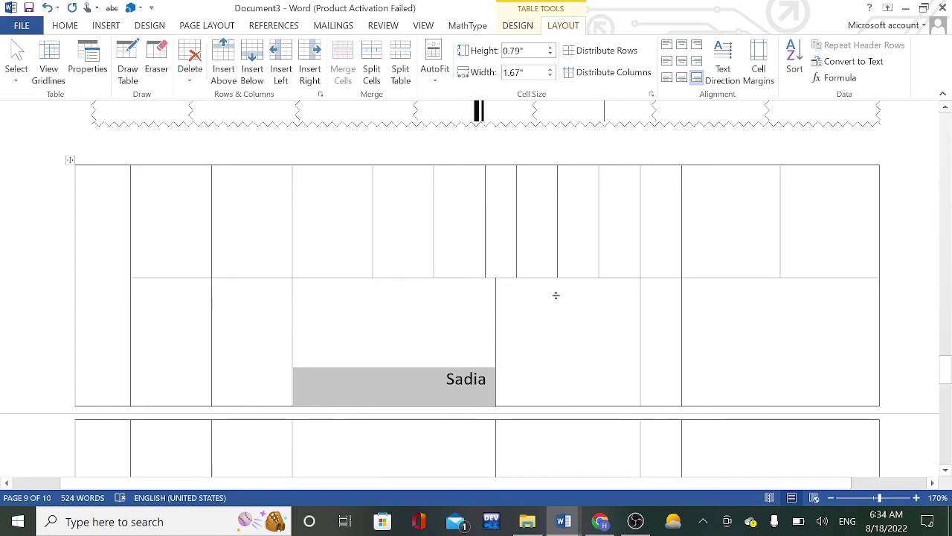
click(468, 315)
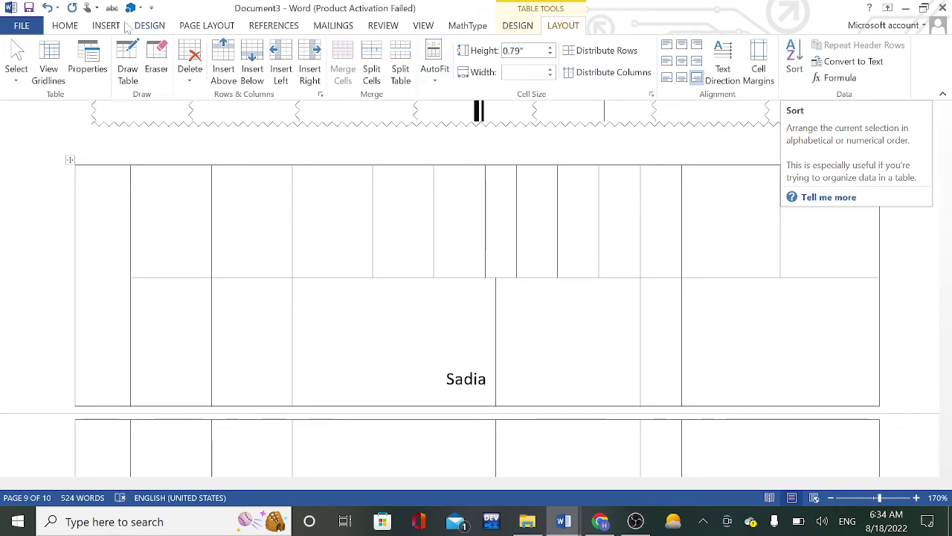
click(54, 27)
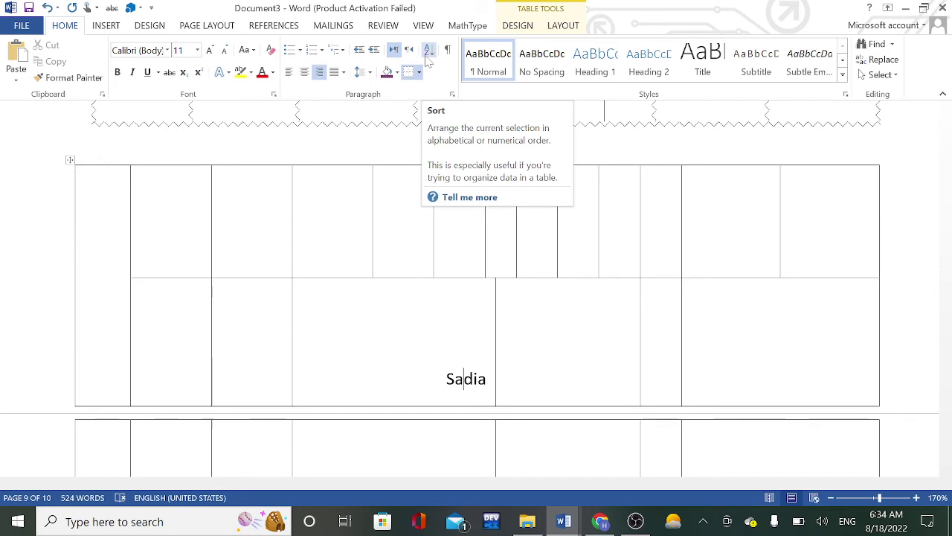
click(561, 27)
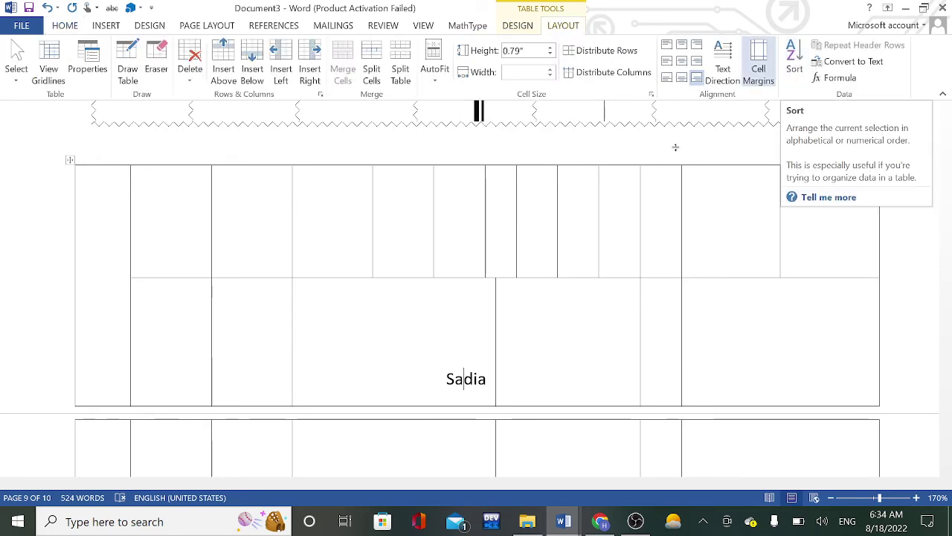
Step: Enter 1 in the first cell of the next table
scroll(177, 278, down, 3)
scroll(195, 305, down, 3)
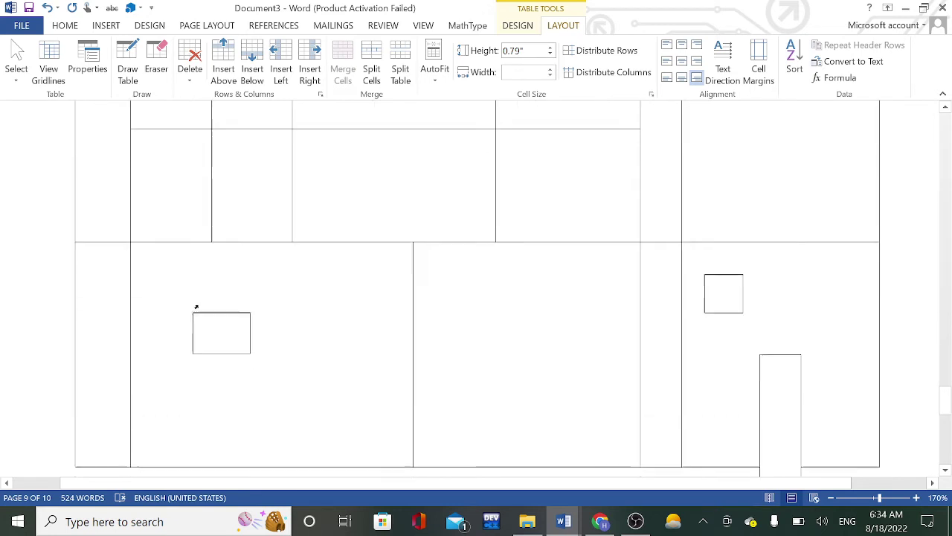
scroll(277, 342, up, 4)
click(186, 323)
scroll(186, 323, down, 1)
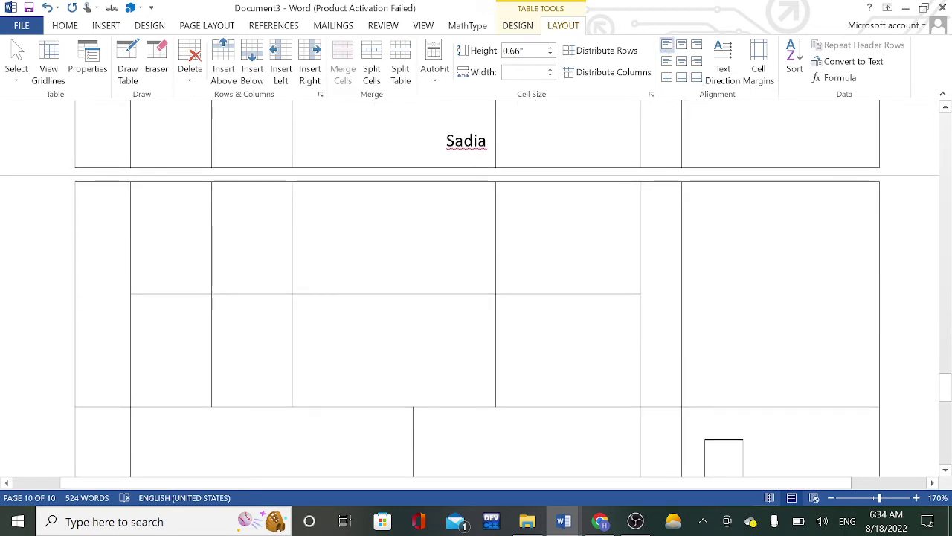
text(1)
click(142, 334)
Step: Enter 2 and 3 in the two cells below the 1
scroll(476, 290, down, 3)
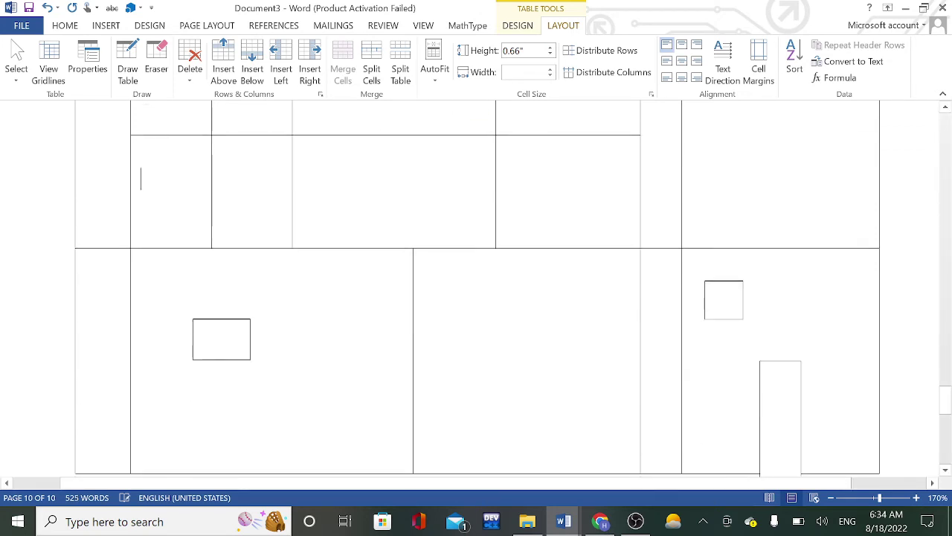
text(2)
click(140, 384)
text(3)
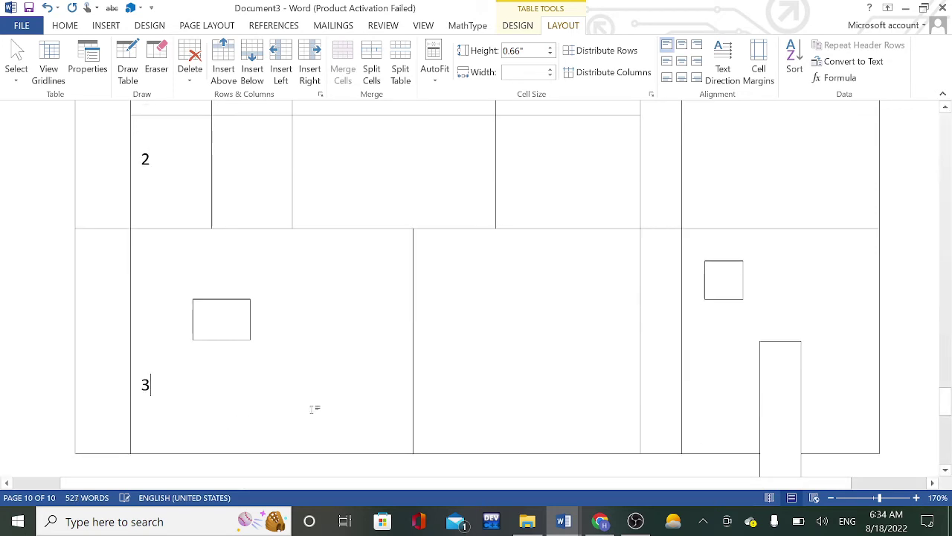
Step: Attempt to sort the numbered table twice, dismissing the merged-cells warning each time
ctrl+scroll(315, 409, down, 5)
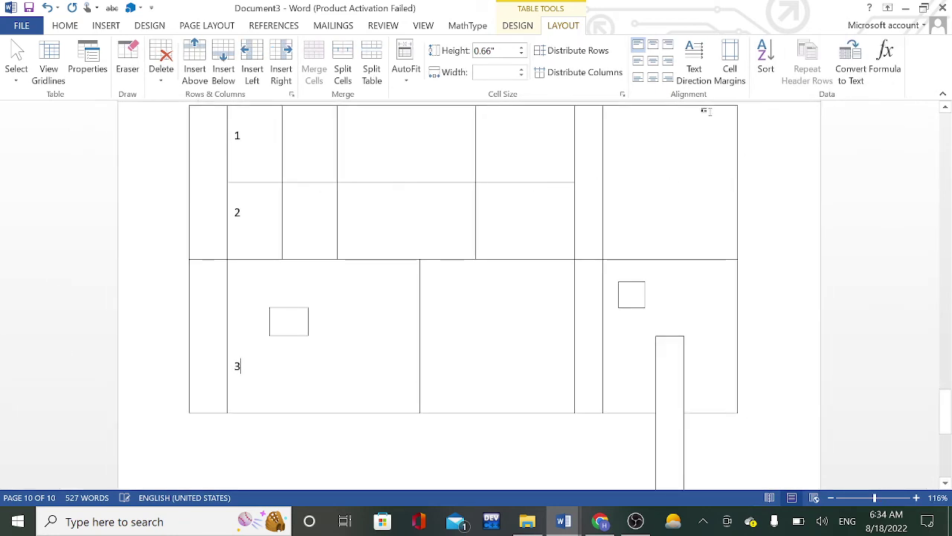
click(765, 61)
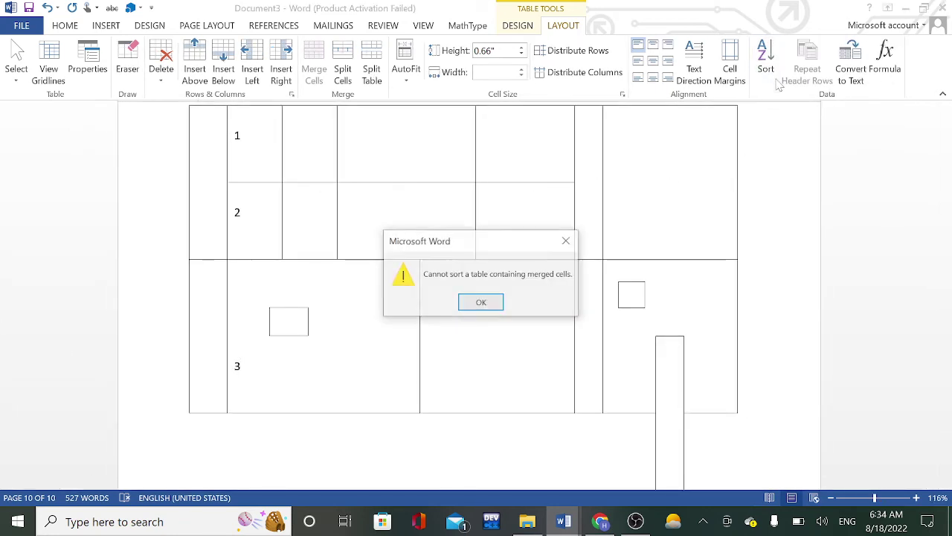
click(481, 304)
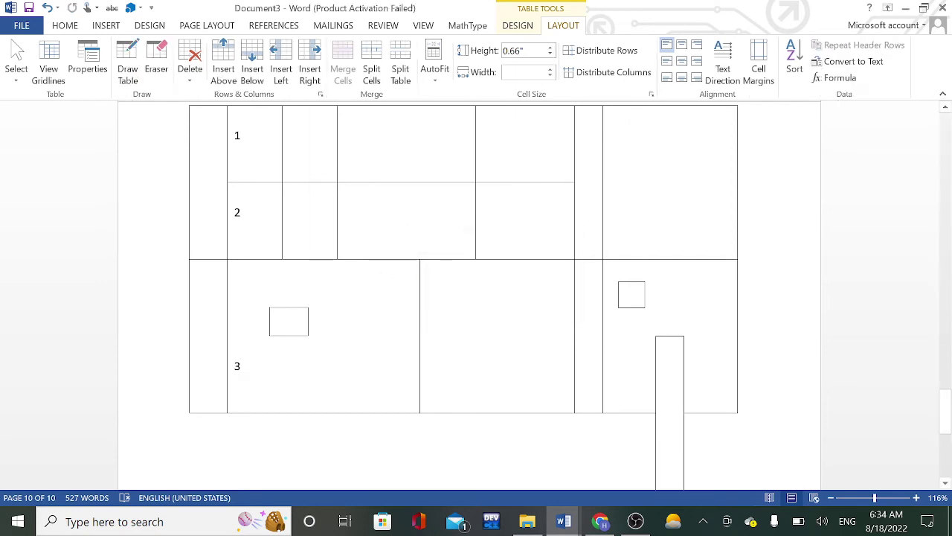
scroll(337, 229, up, 5)
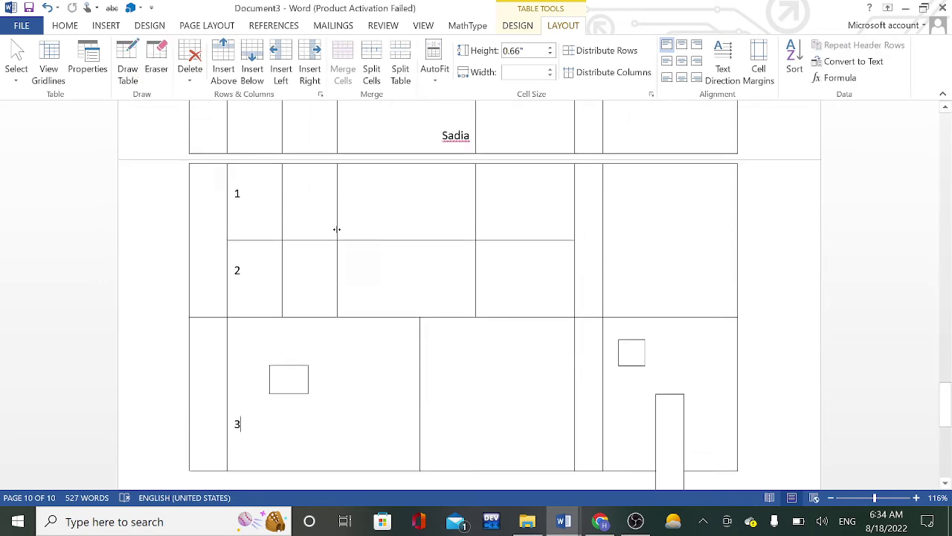
click(788, 67)
click(476, 305)
scroll(471, 310, down, 3)
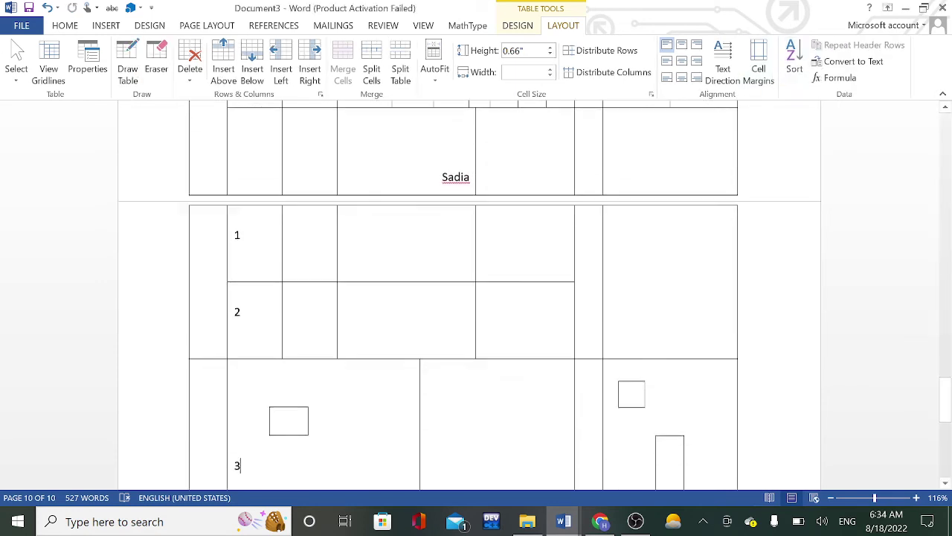
scroll(739, 250, down, 10)
click(202, 256)
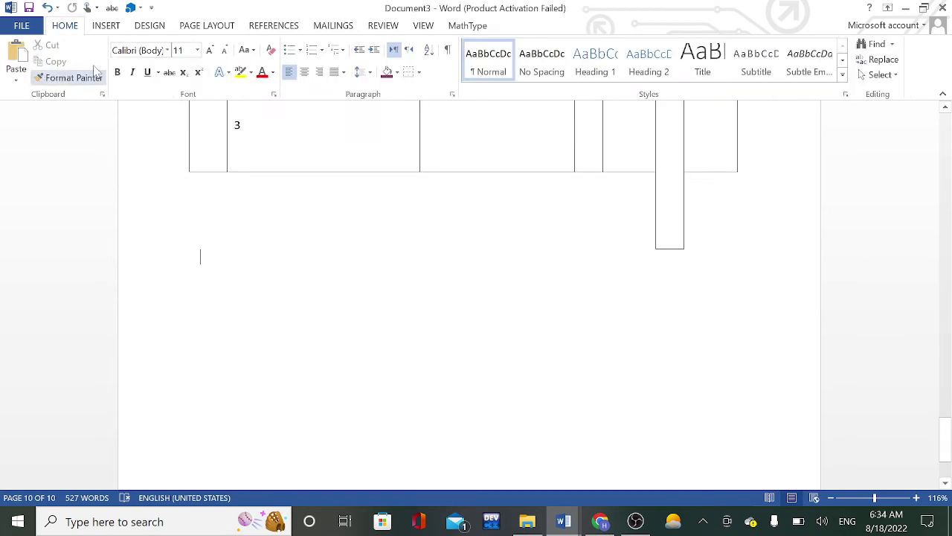
Step: Set up a 7-column, 6-row table in Insert Table, after cancelling a first attempt
click(102, 26)
click(106, 63)
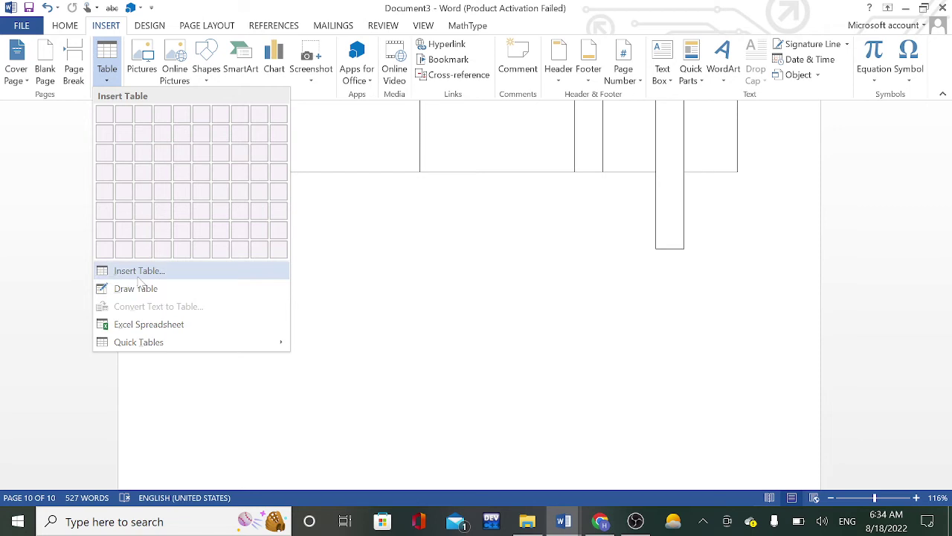
click(139, 275)
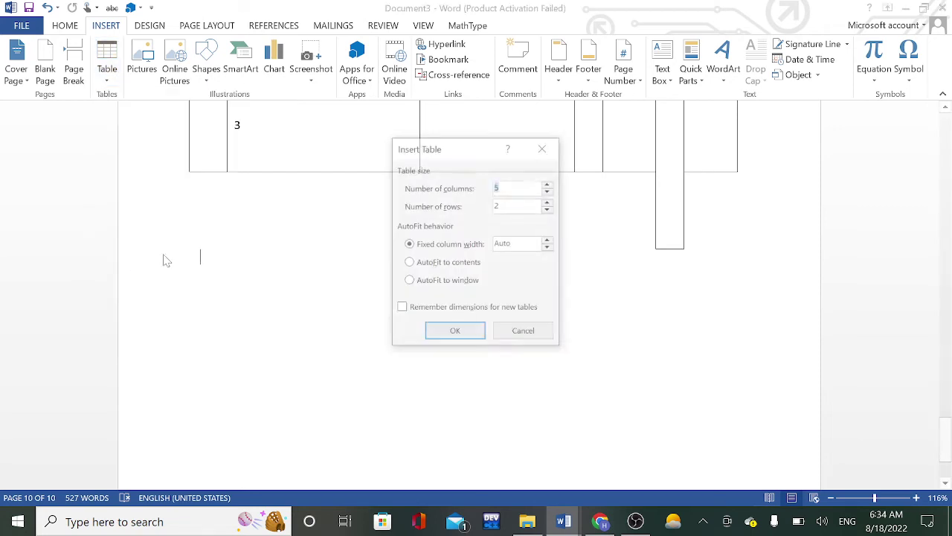
click(544, 147)
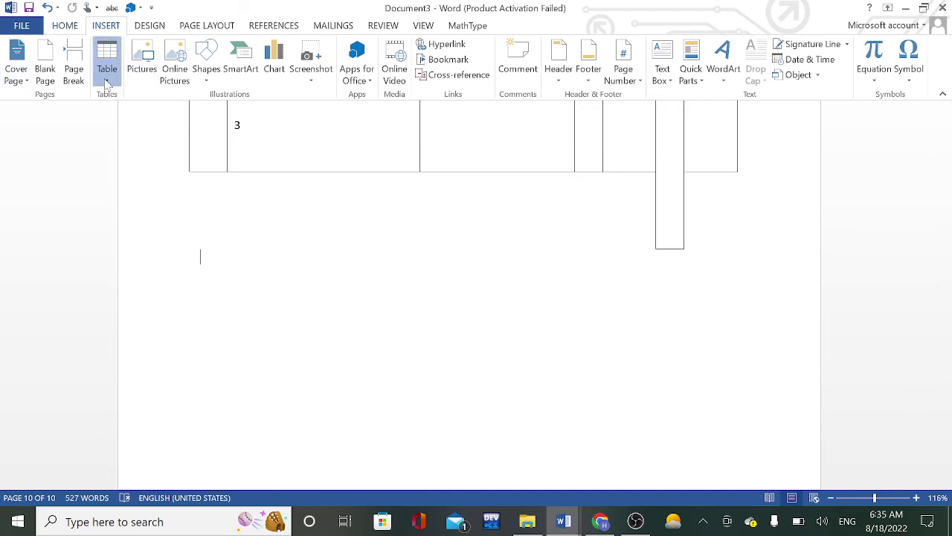
click(105, 52)
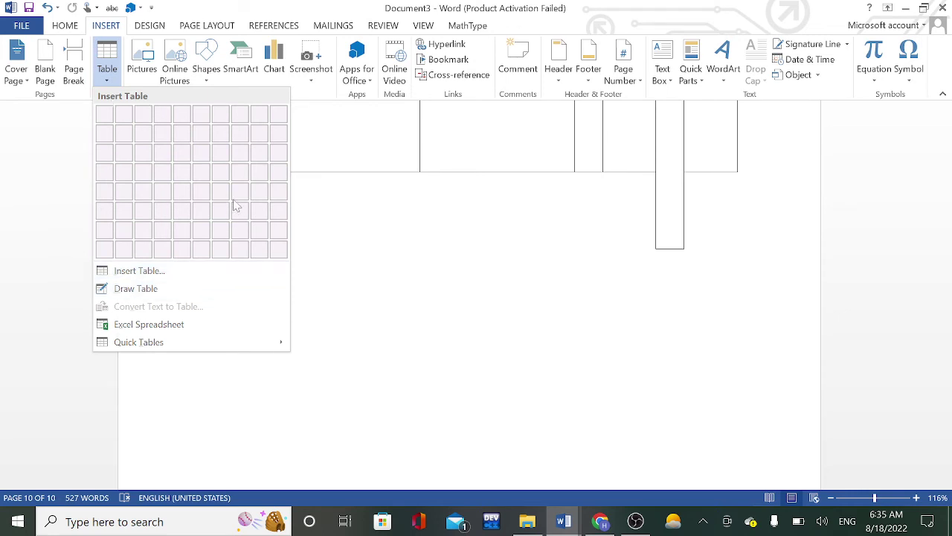
click(104, 274)
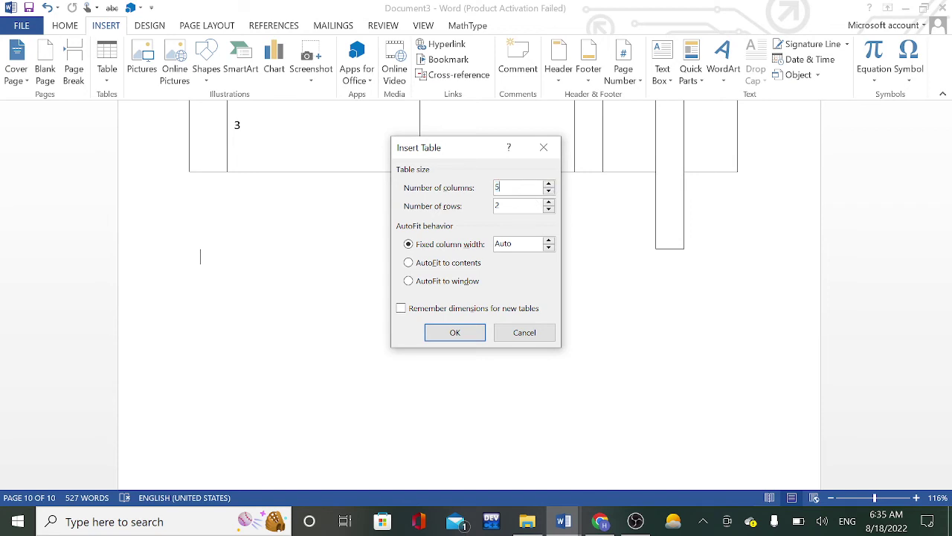
click(549, 185)
click(548, 210)
click(548, 203)
Step: Insert the 7×6 table and split it off as a separate table
click(453, 332)
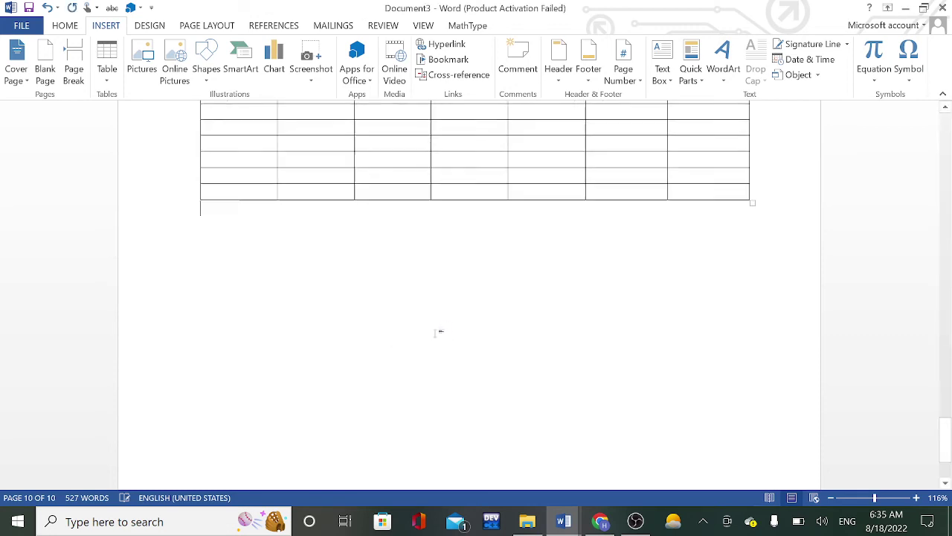
scroll(310, 205, up, 1)
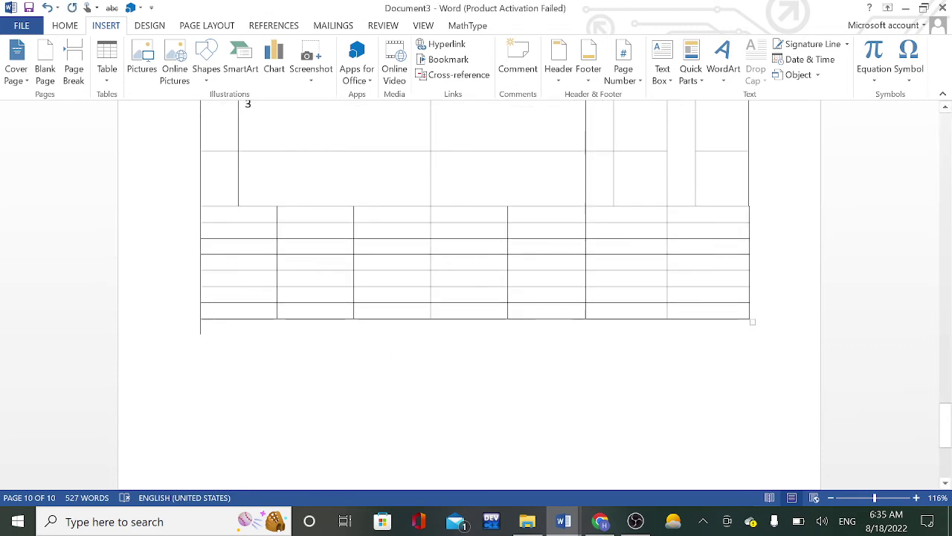
click(283, 219)
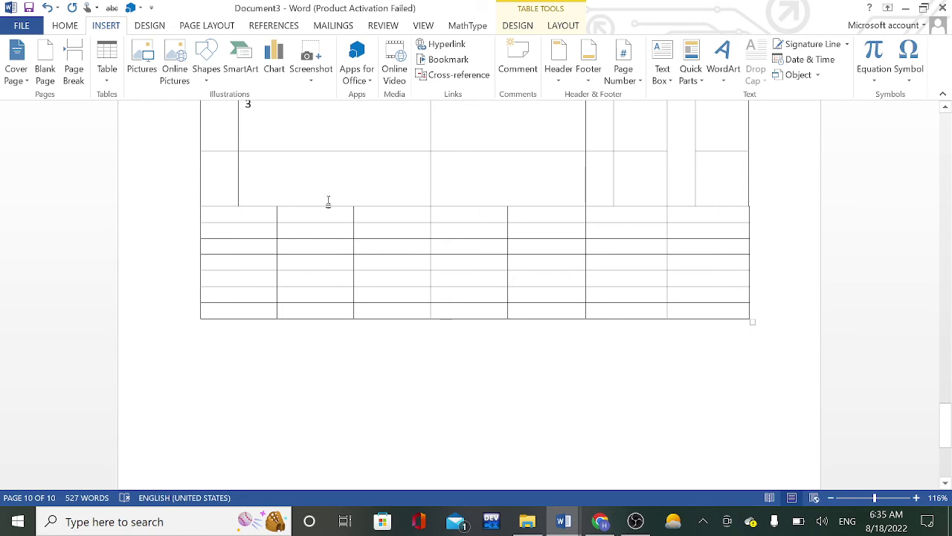
click(566, 27)
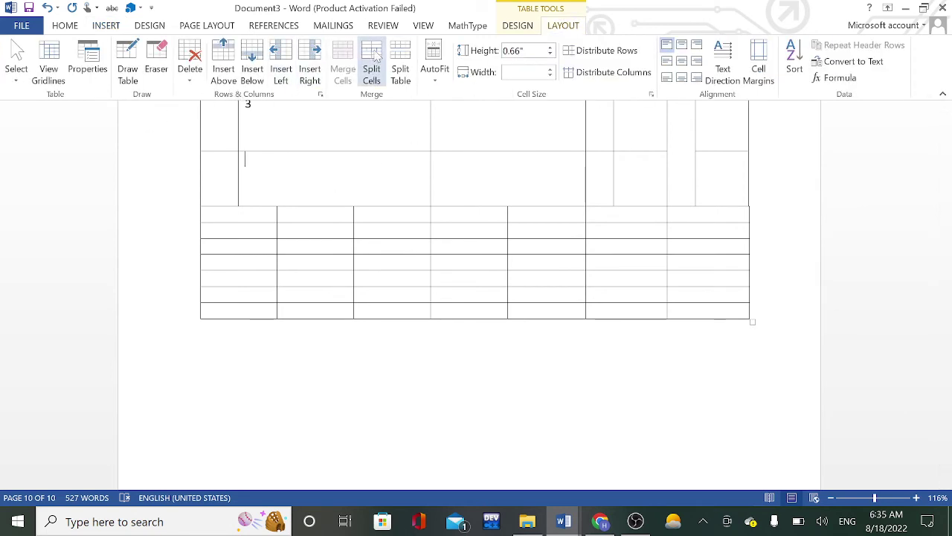
click(400, 64)
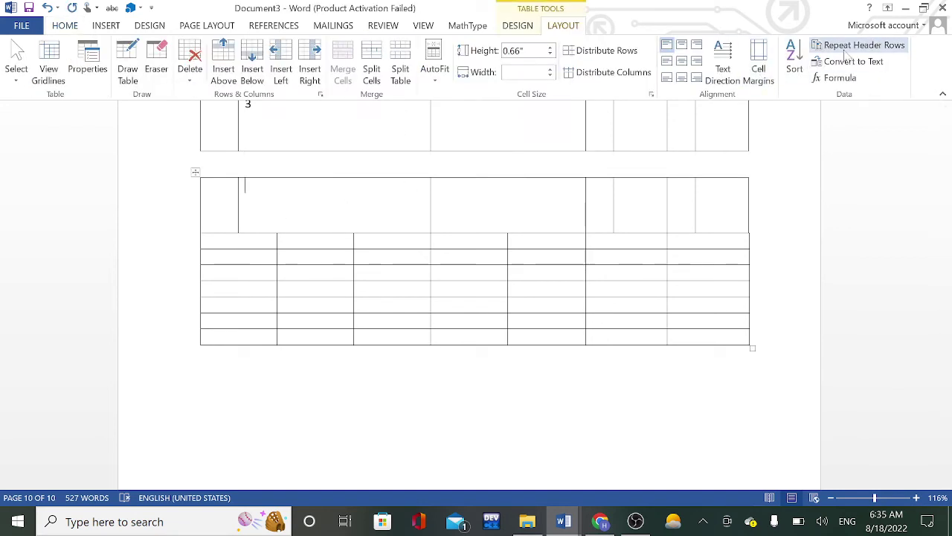
Step: Number the lower table's first column 1 to 4 and select the whole table
click(246, 186)
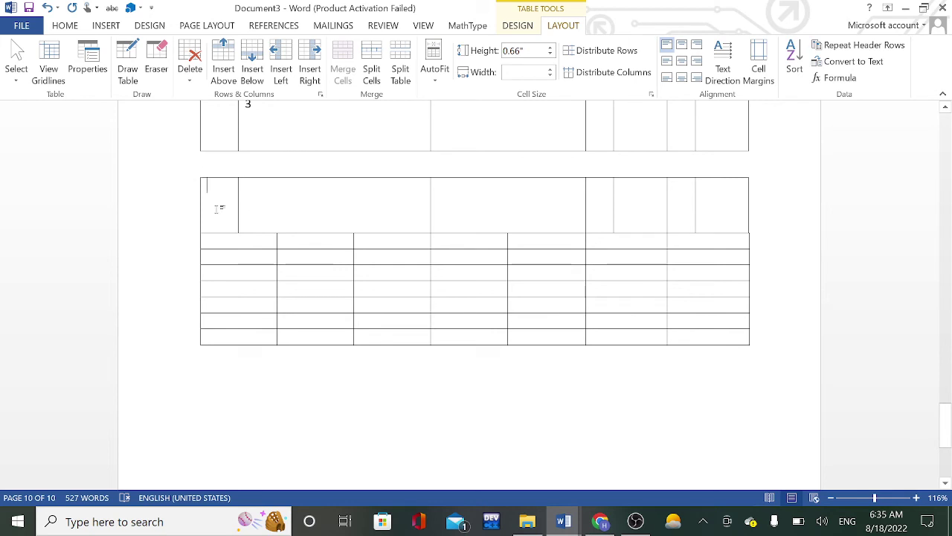
click(208, 241)
text(1)
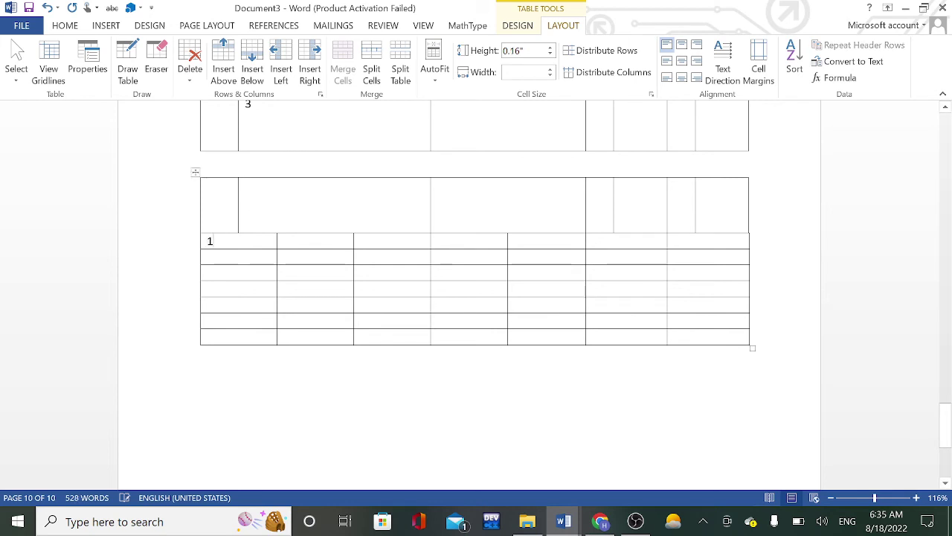
click(208, 256)
text(2)
text(3)
click(216, 290)
text(4)
click(196, 173)
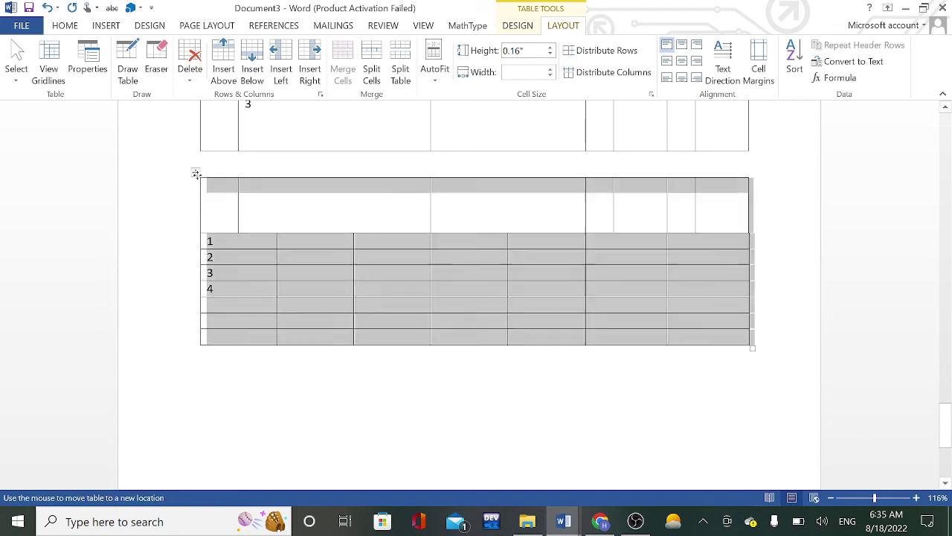
click(795, 66)
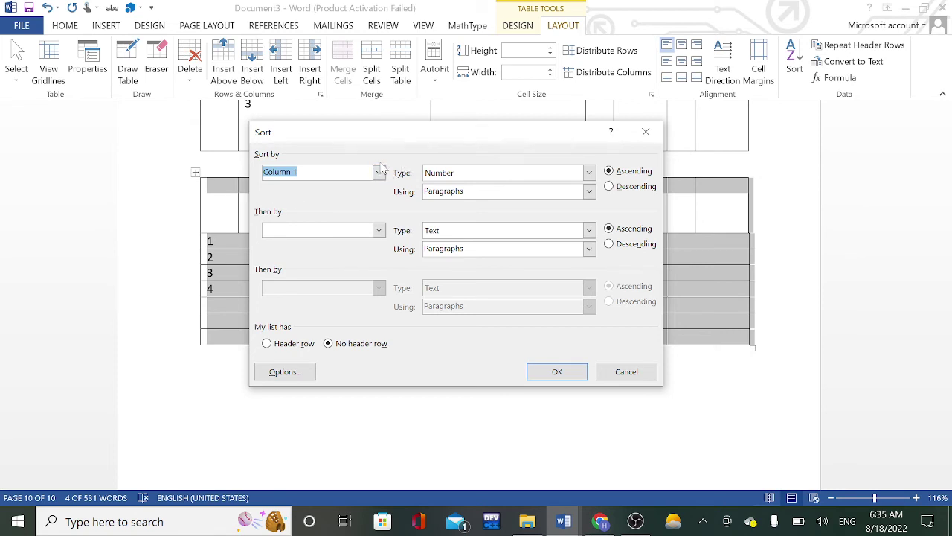
Step: Sort the table by Column 1 as Number in descending order
click(380, 171)
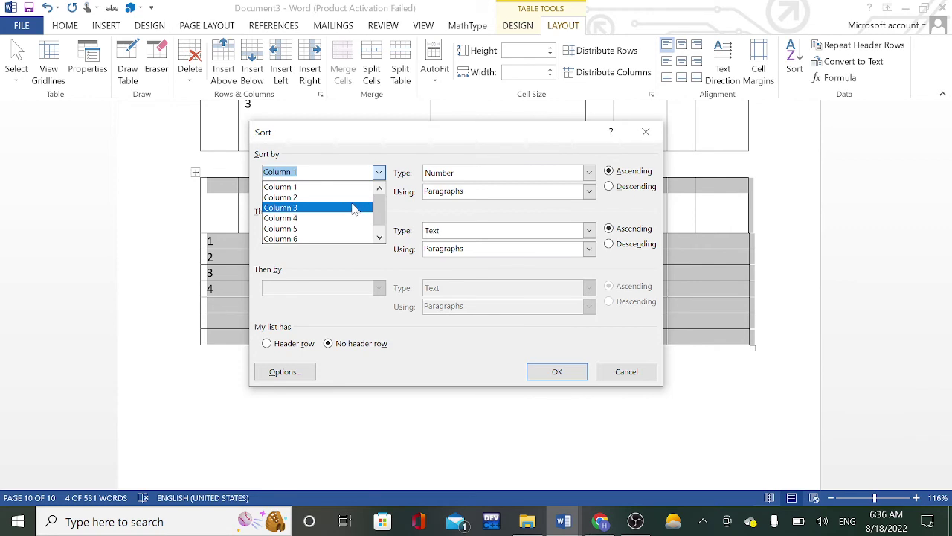
click(588, 172)
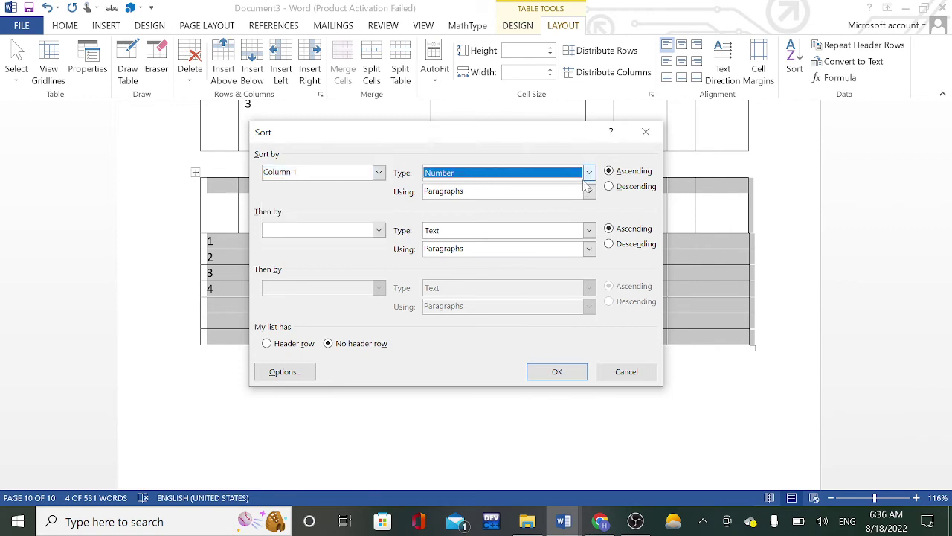
click(588, 173)
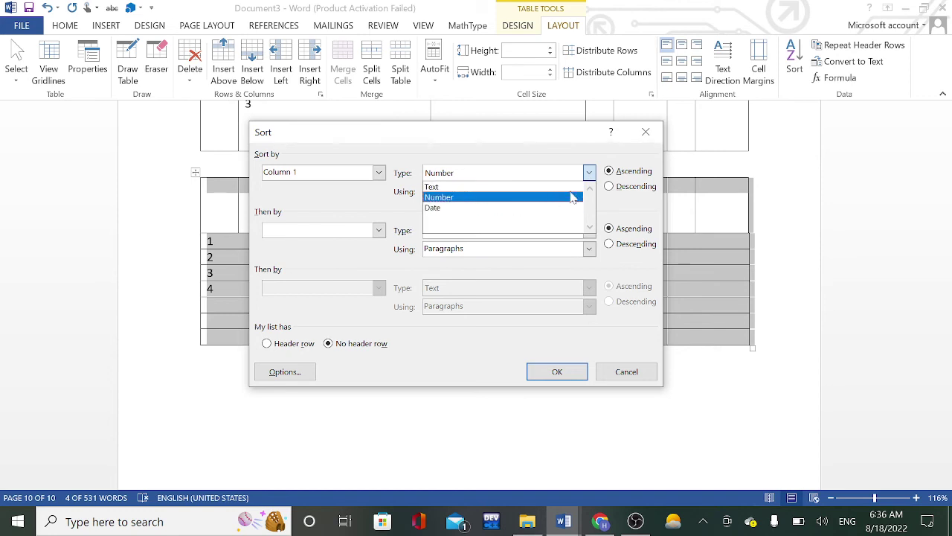
click(589, 173)
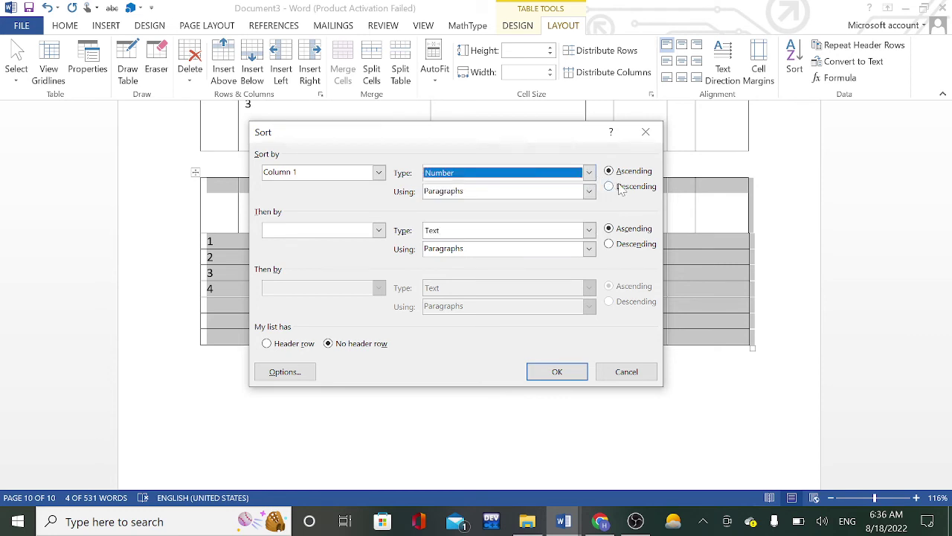
click(611, 188)
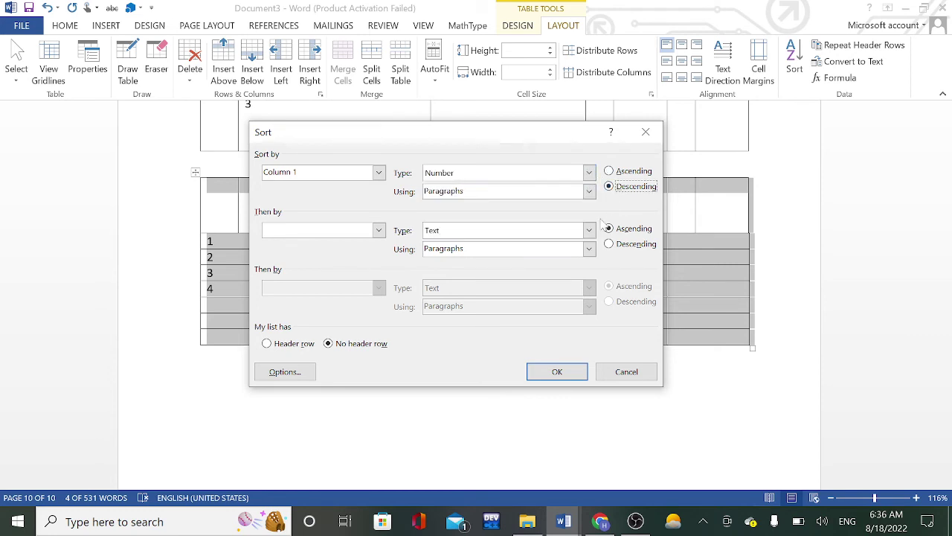
click(556, 372)
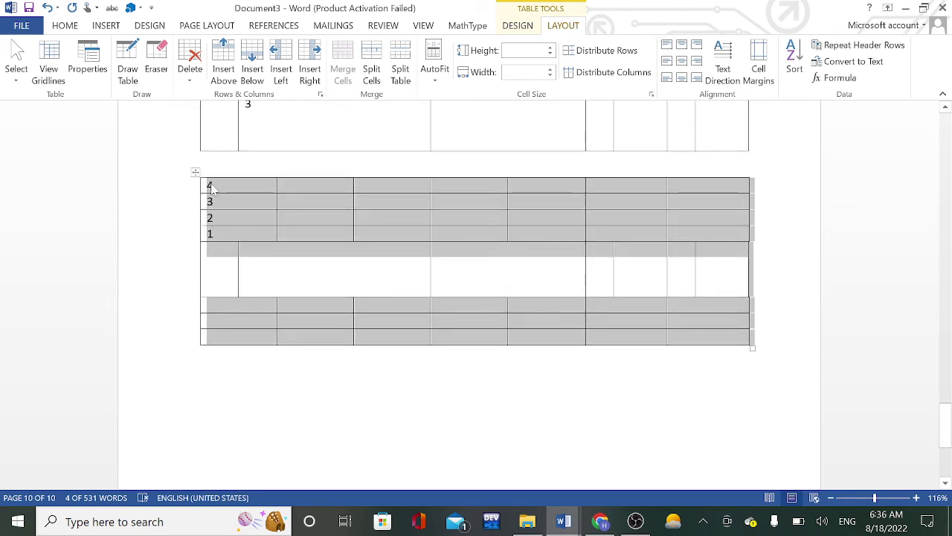
Step: Re-sort Column 1 ascending so 1–4 return to order, then deselect the table
click(793, 65)
click(609, 171)
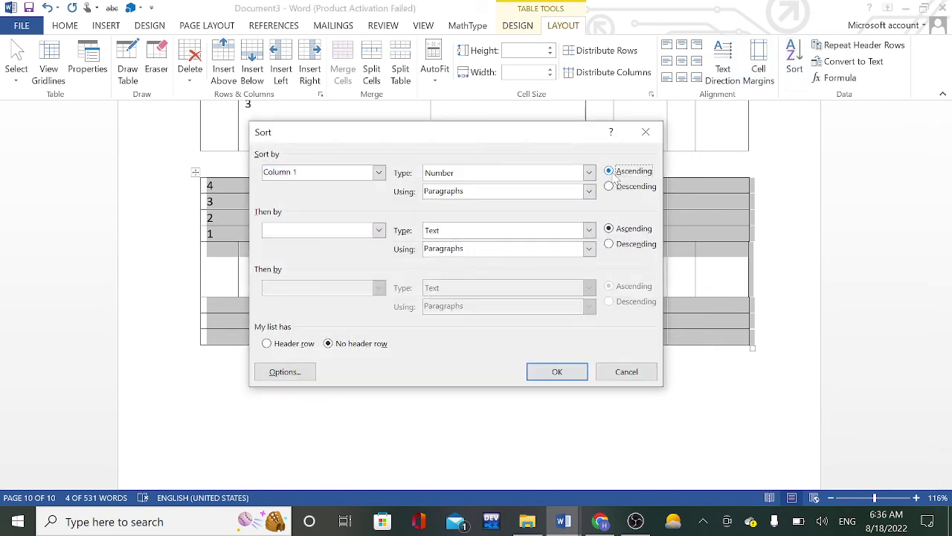
click(579, 376)
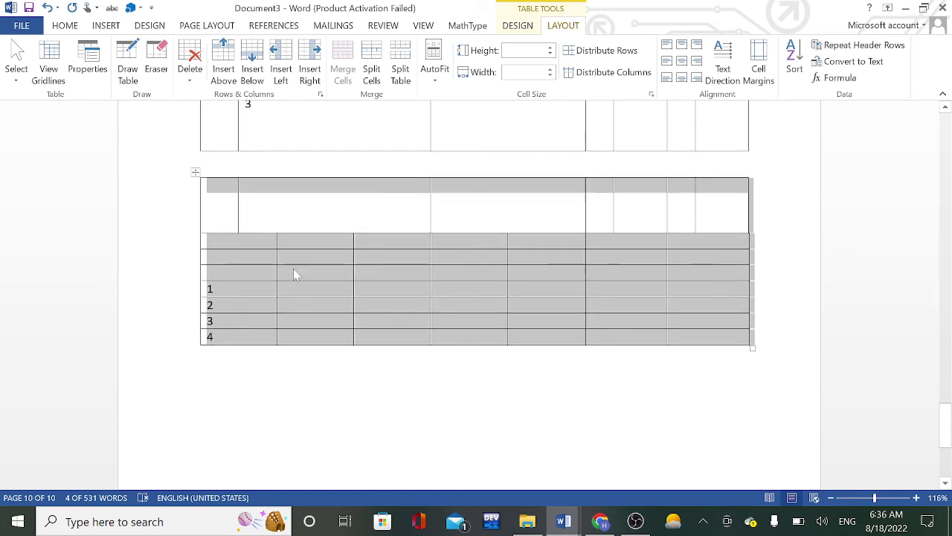
click(269, 272)
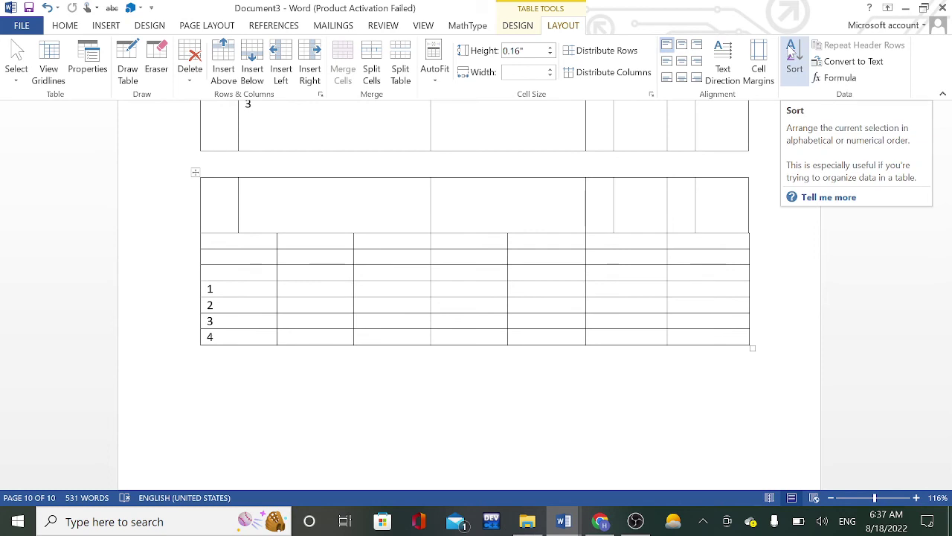
Step: Convert the numbered table to tab-separated text, leaving plain lines 1, 2, 3 and 4
click(848, 62)
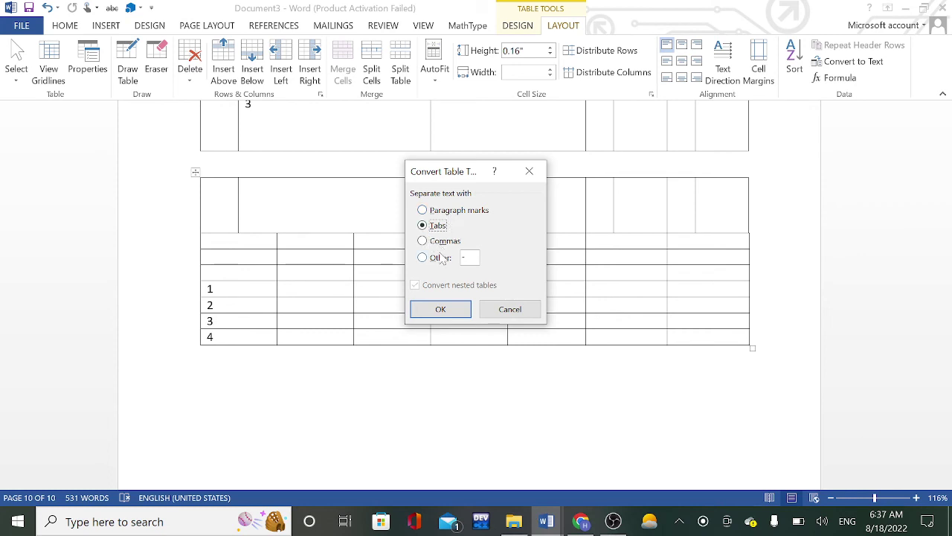
click(440, 308)
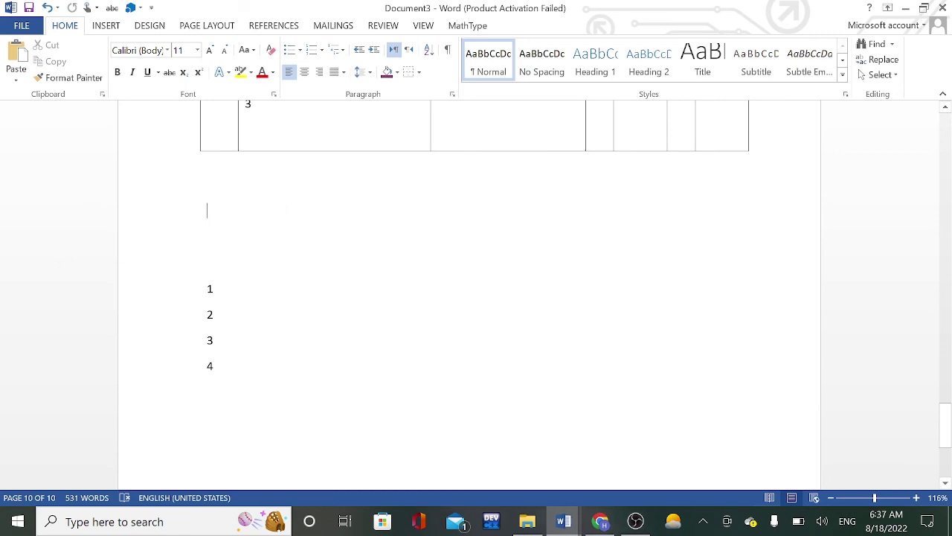
triple_click(290, 246)
click(172, 296)
click(274, 133)
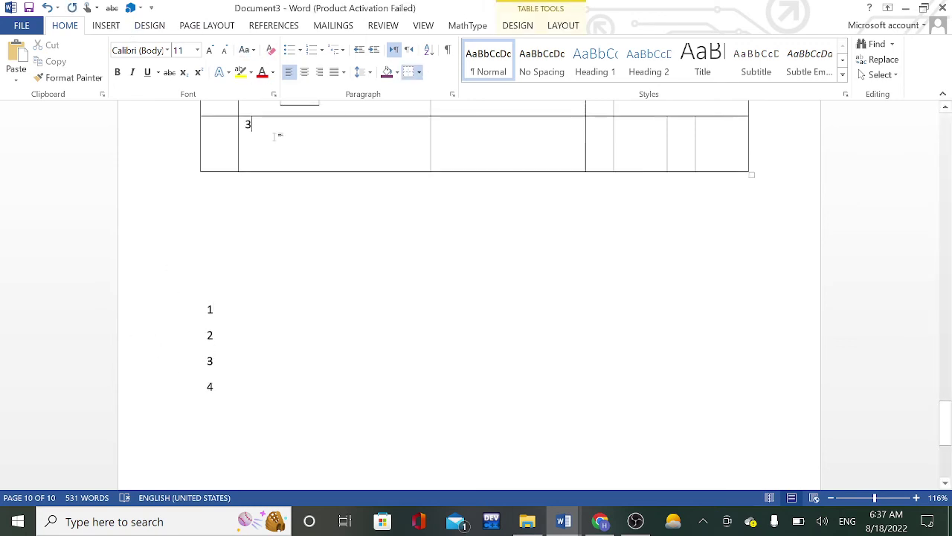
scroll(280, 134, up, 5)
click(563, 27)
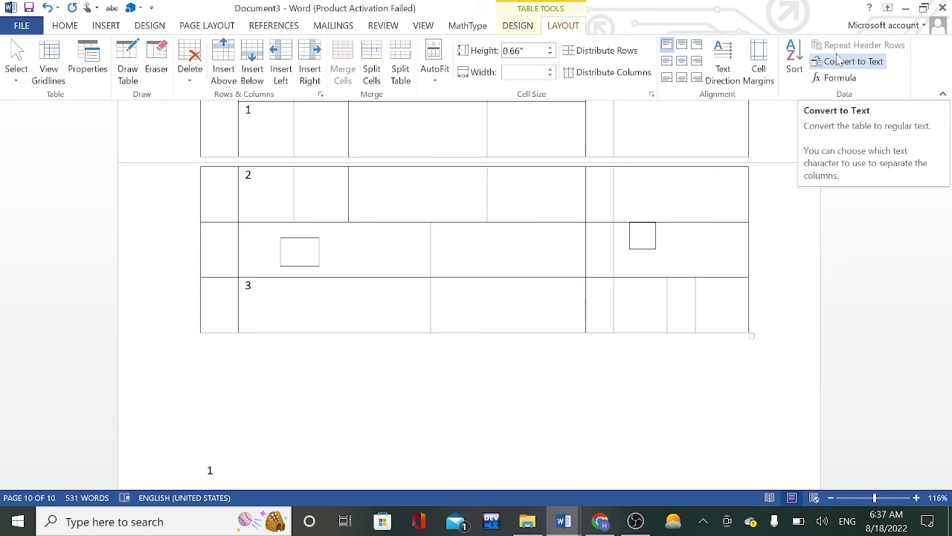
click(835, 77)
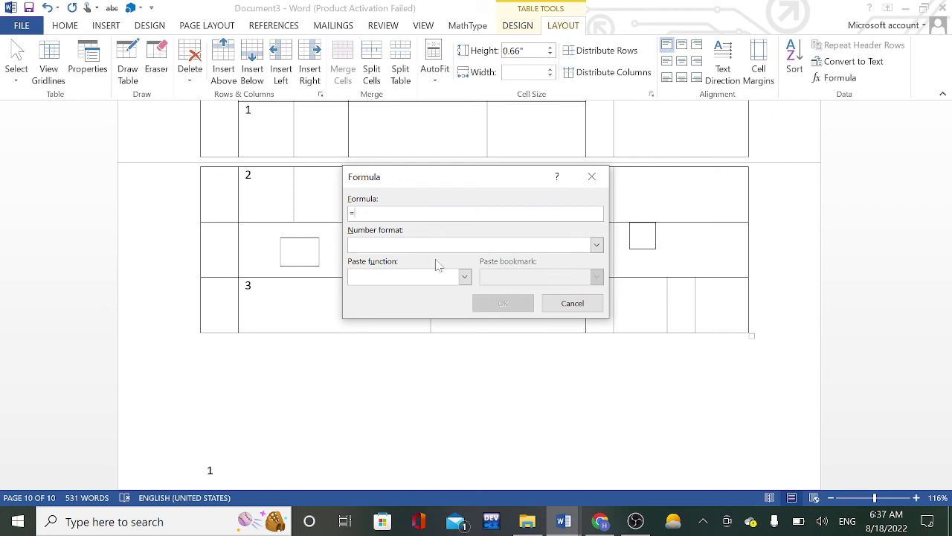
key(Tab)
click(591, 177)
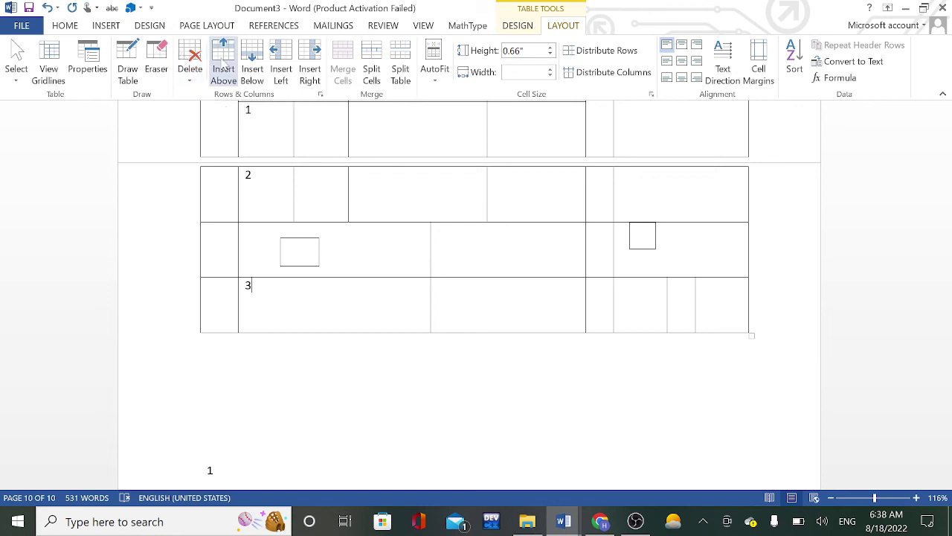
click(64, 27)
Step: Switch the ribbon to the Insert tab
click(104, 29)
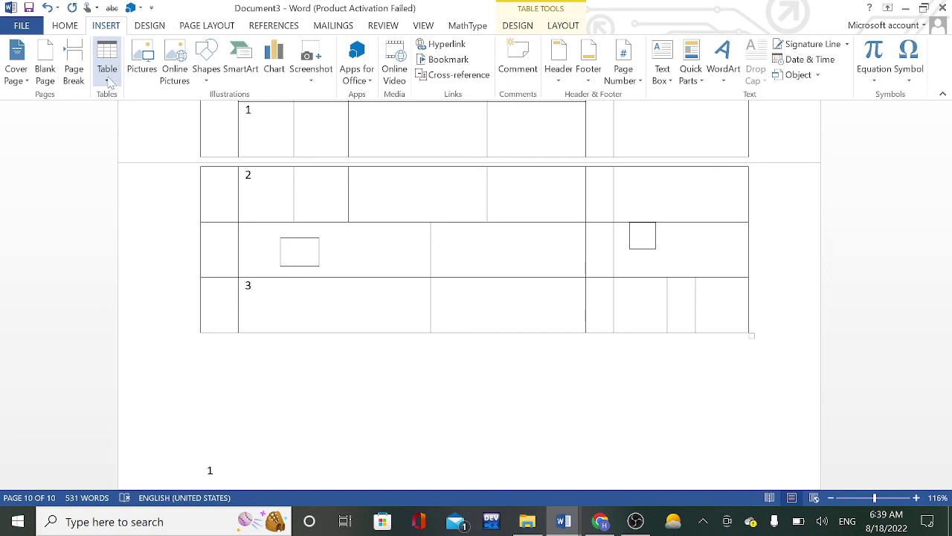
Step: Open the Table menu, then scroll back to the fdkjdfj/fgdg table on page 9
click(109, 77)
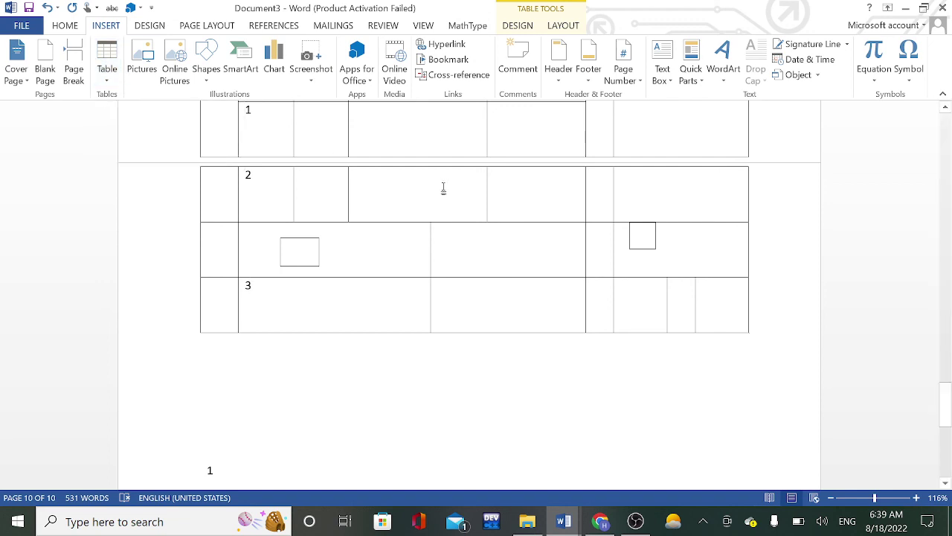
scroll(444, 191, up, 3)
scroll(443, 191, up, 5)
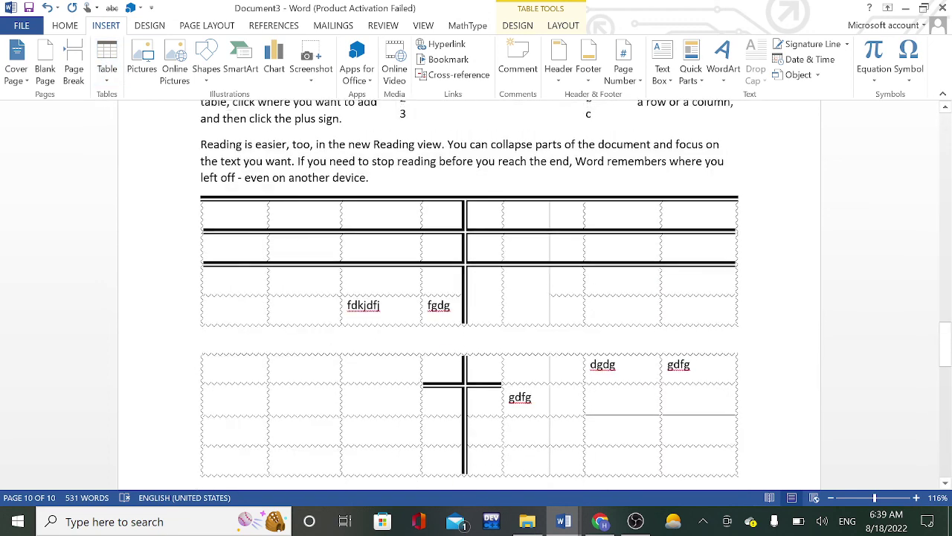
scroll(469, 294, up, 5)
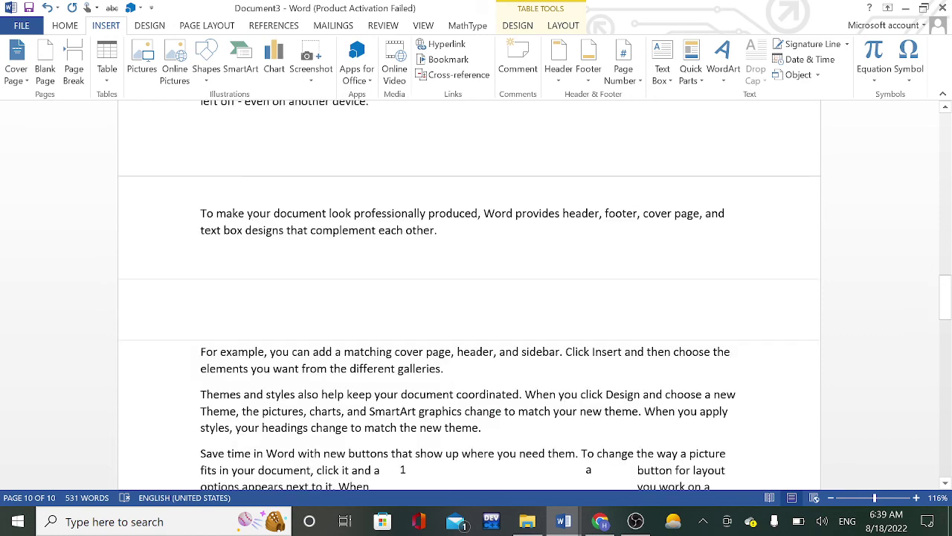
scroll(493, 176, down, 3)
scroll(493, 175, down, 3)
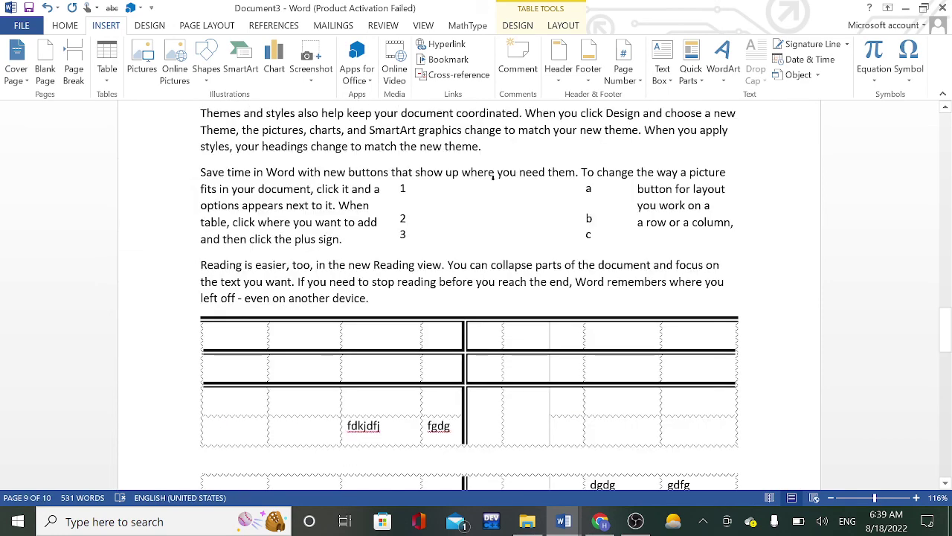